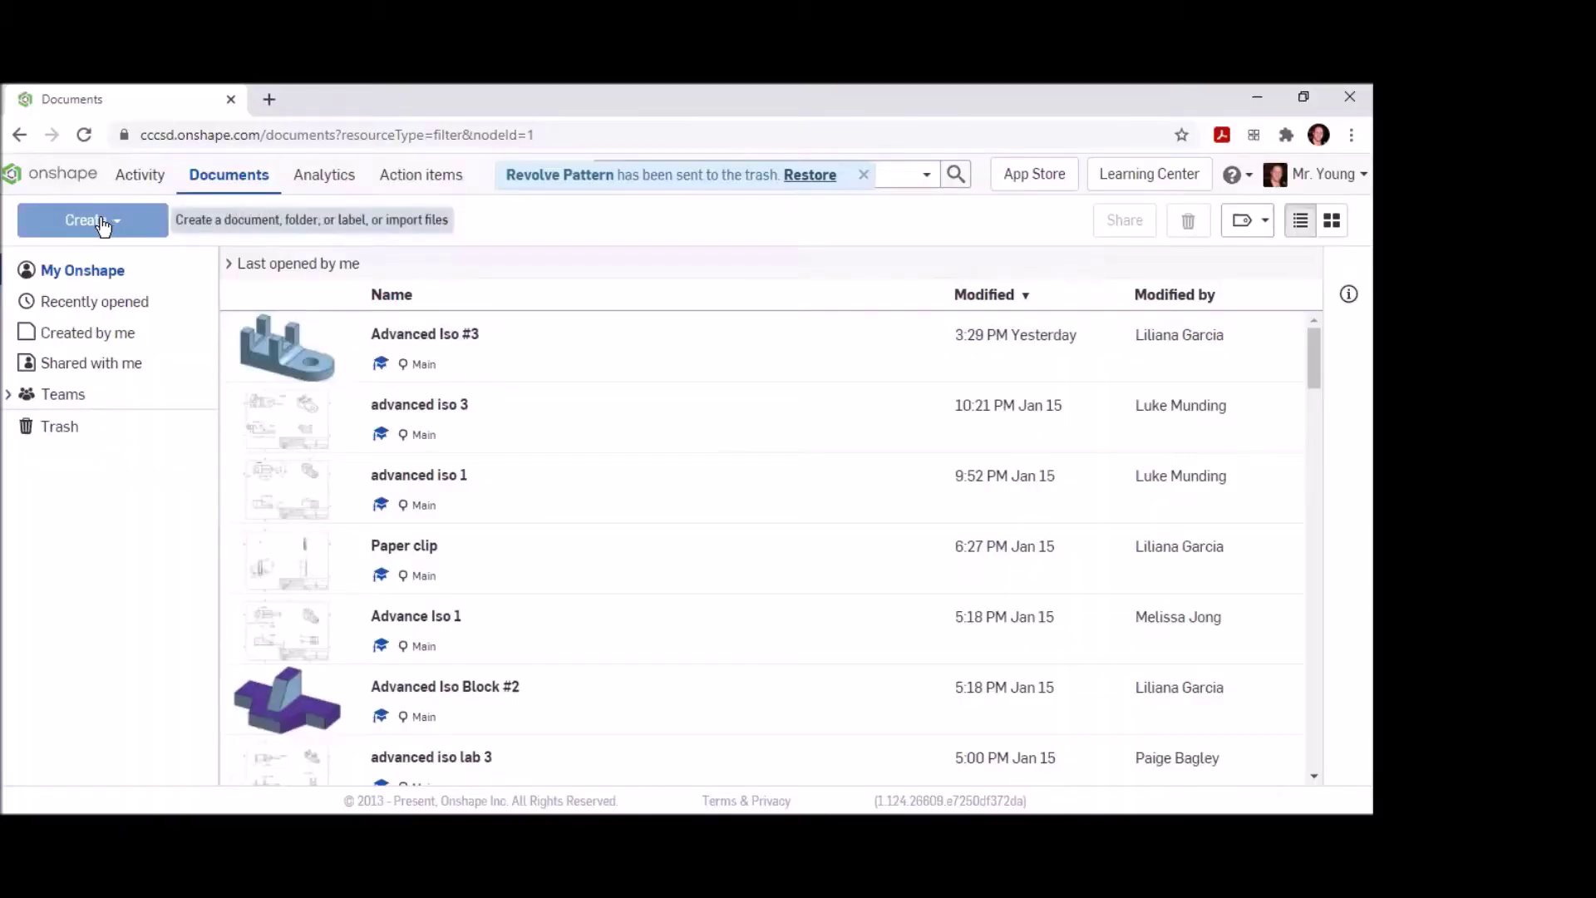
Create a new document named "Circular Pattern".
left_click(103, 222)
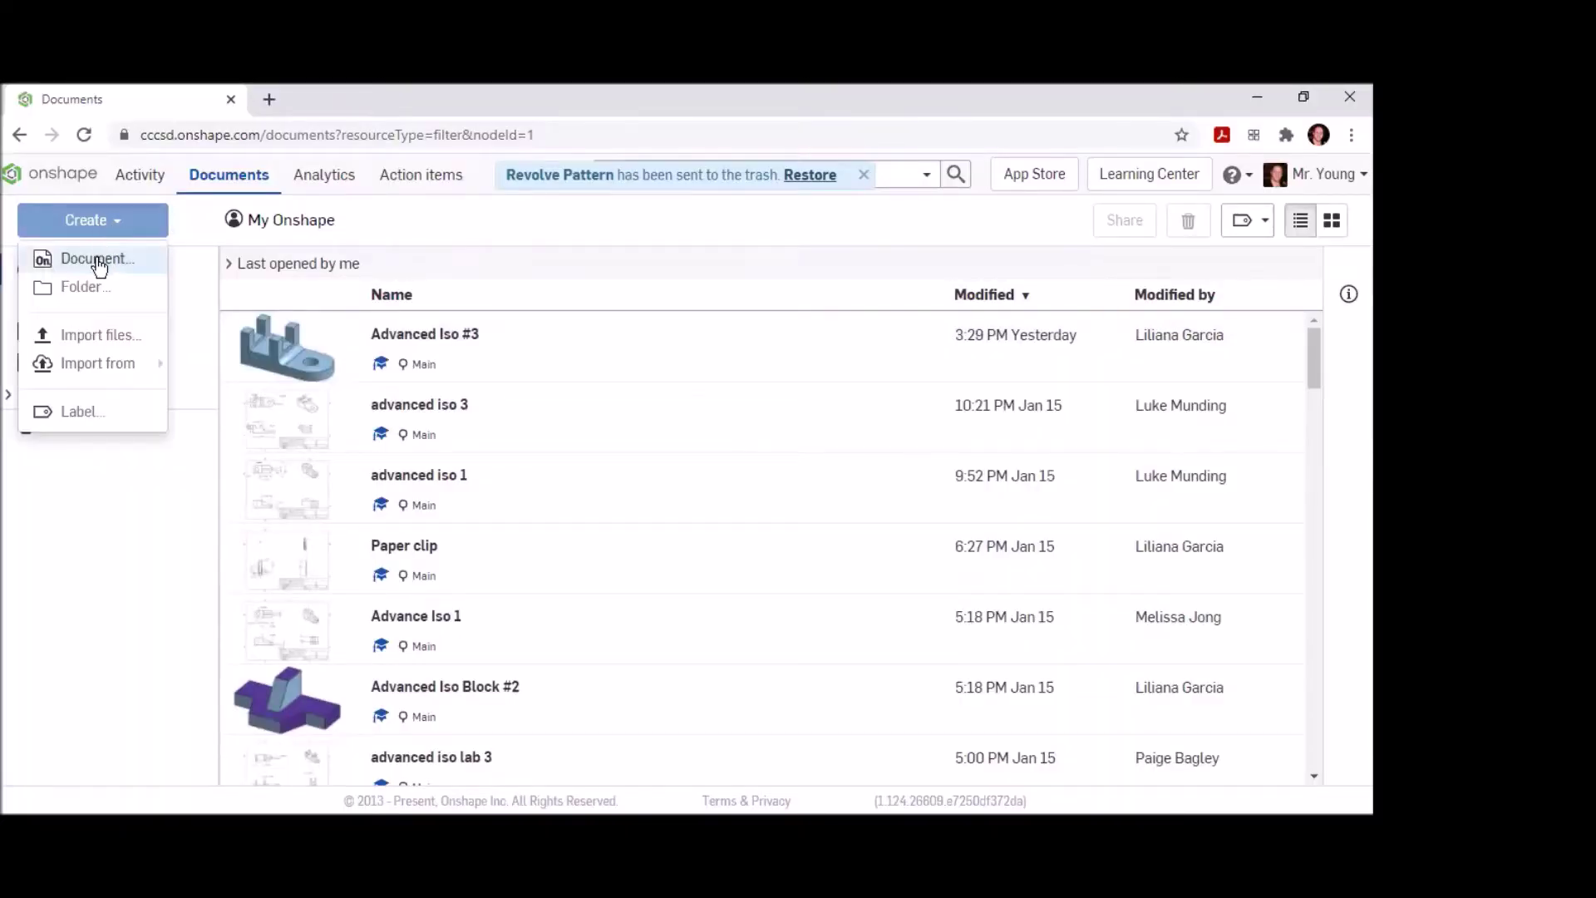
left_click(97, 256)
type("Circular Pattern")
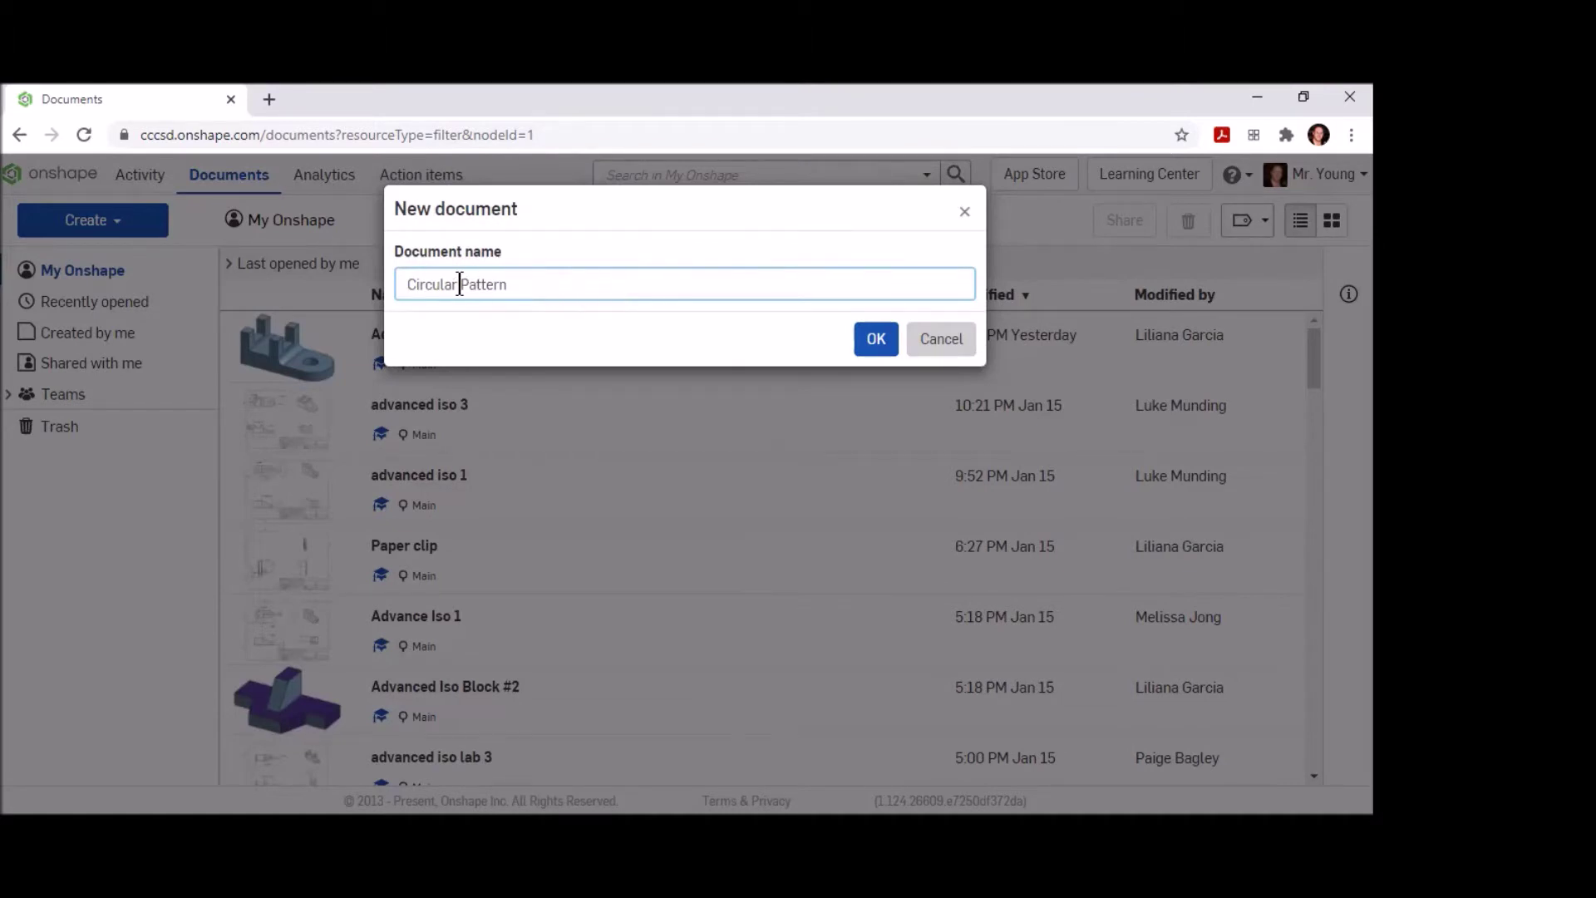
left_click(879, 341)
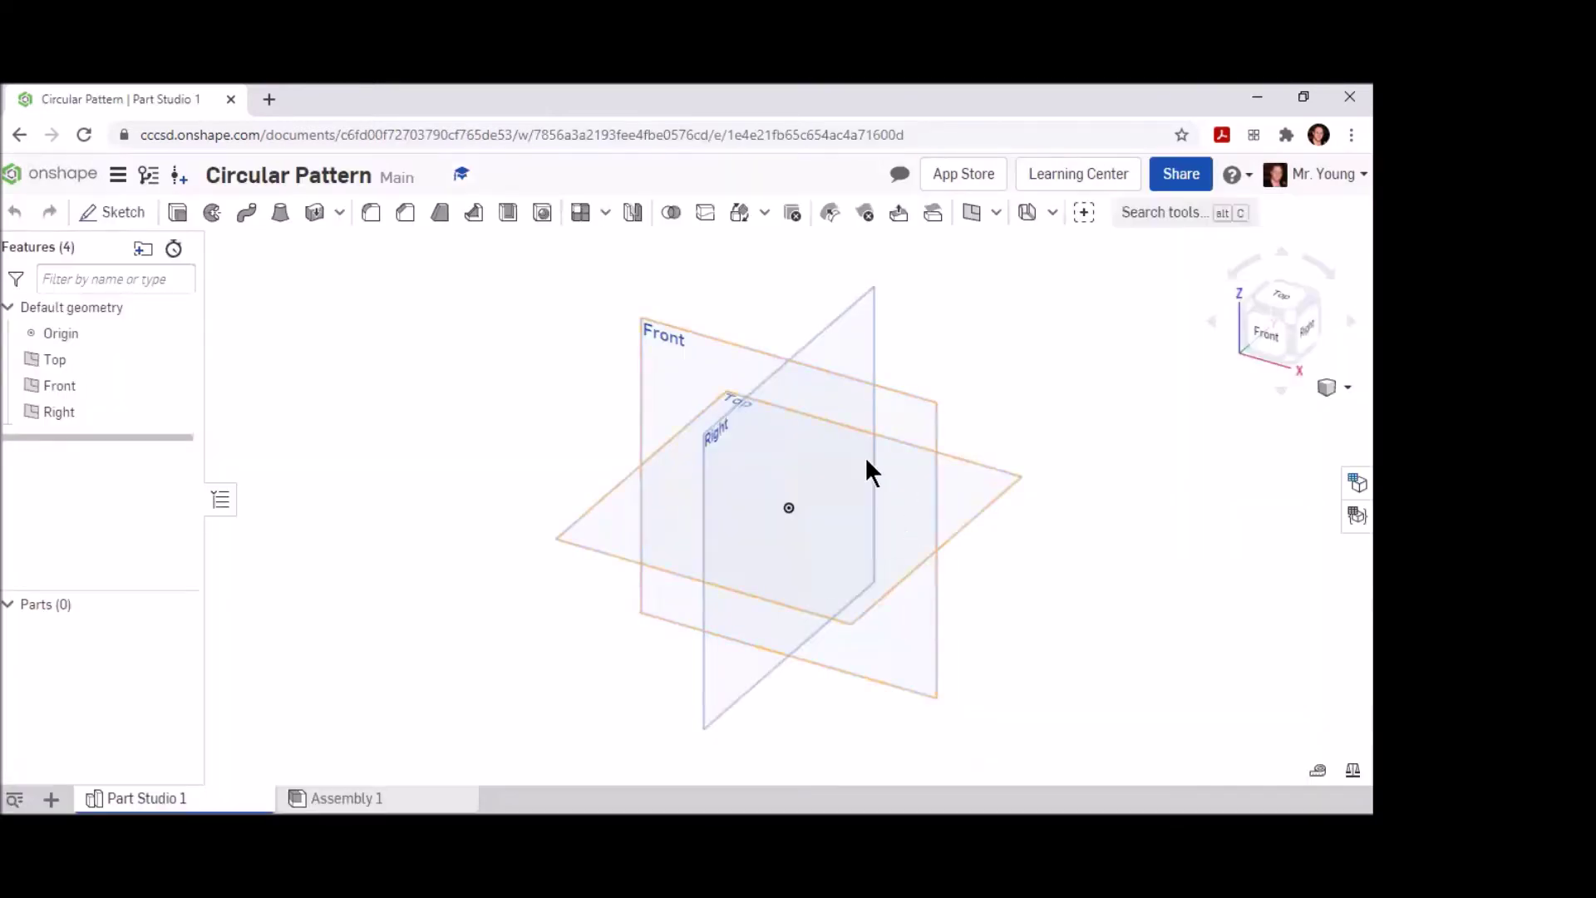
Start a sketch on the Front plane, viewed from the front, and hide the Top and Right planes.
left_click(108, 213)
left_click(672, 343)
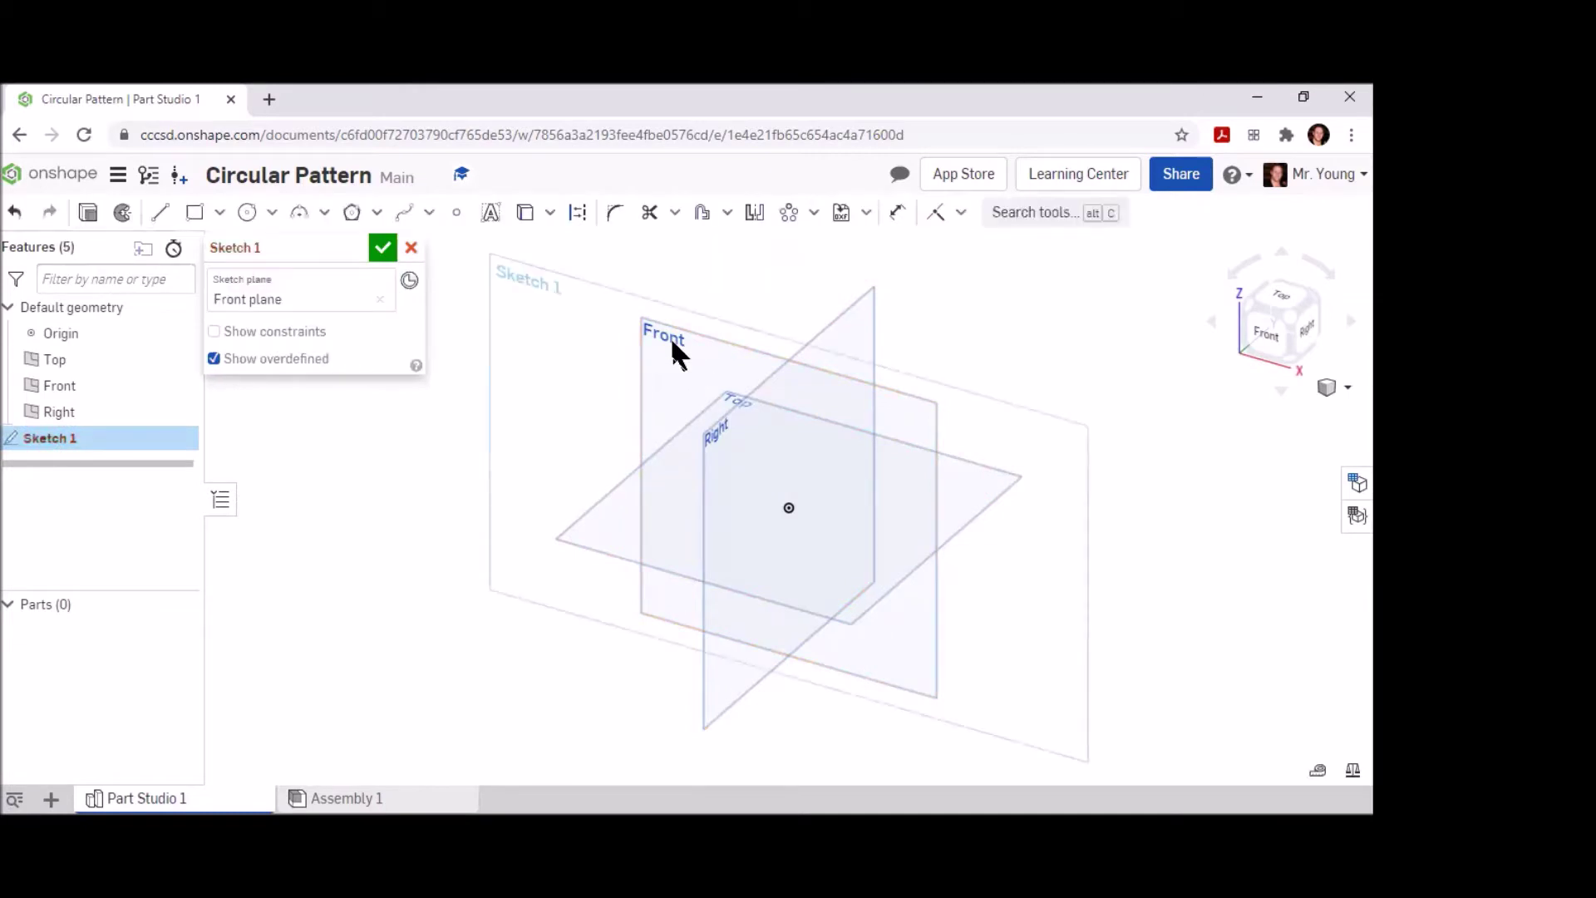
left_click(1265, 332)
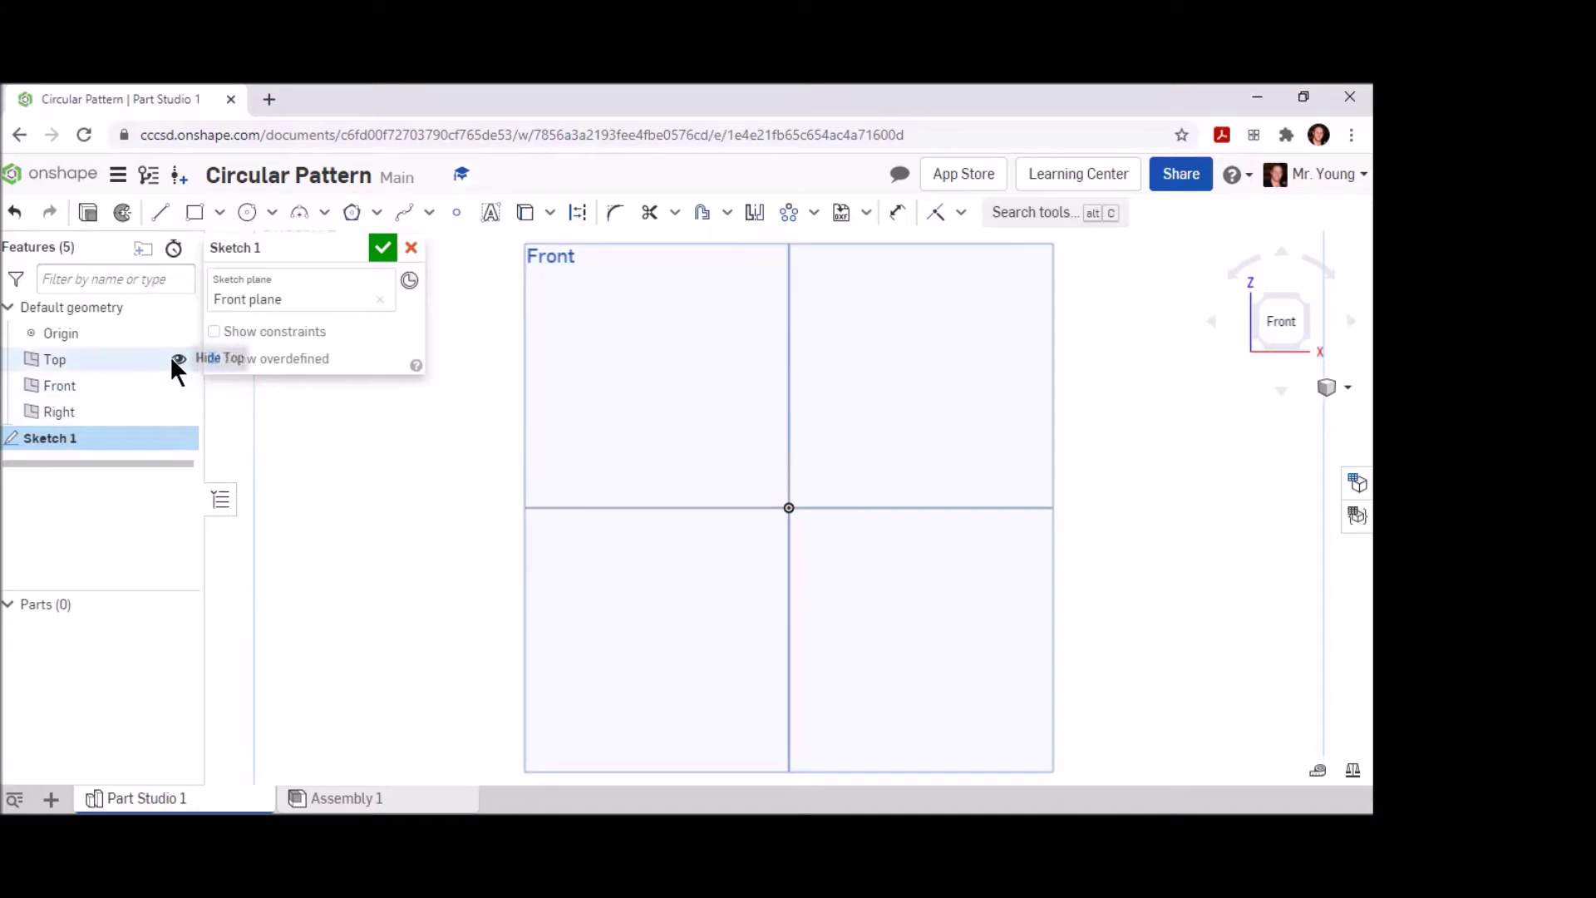
left_click(178, 359)
left_click(176, 411)
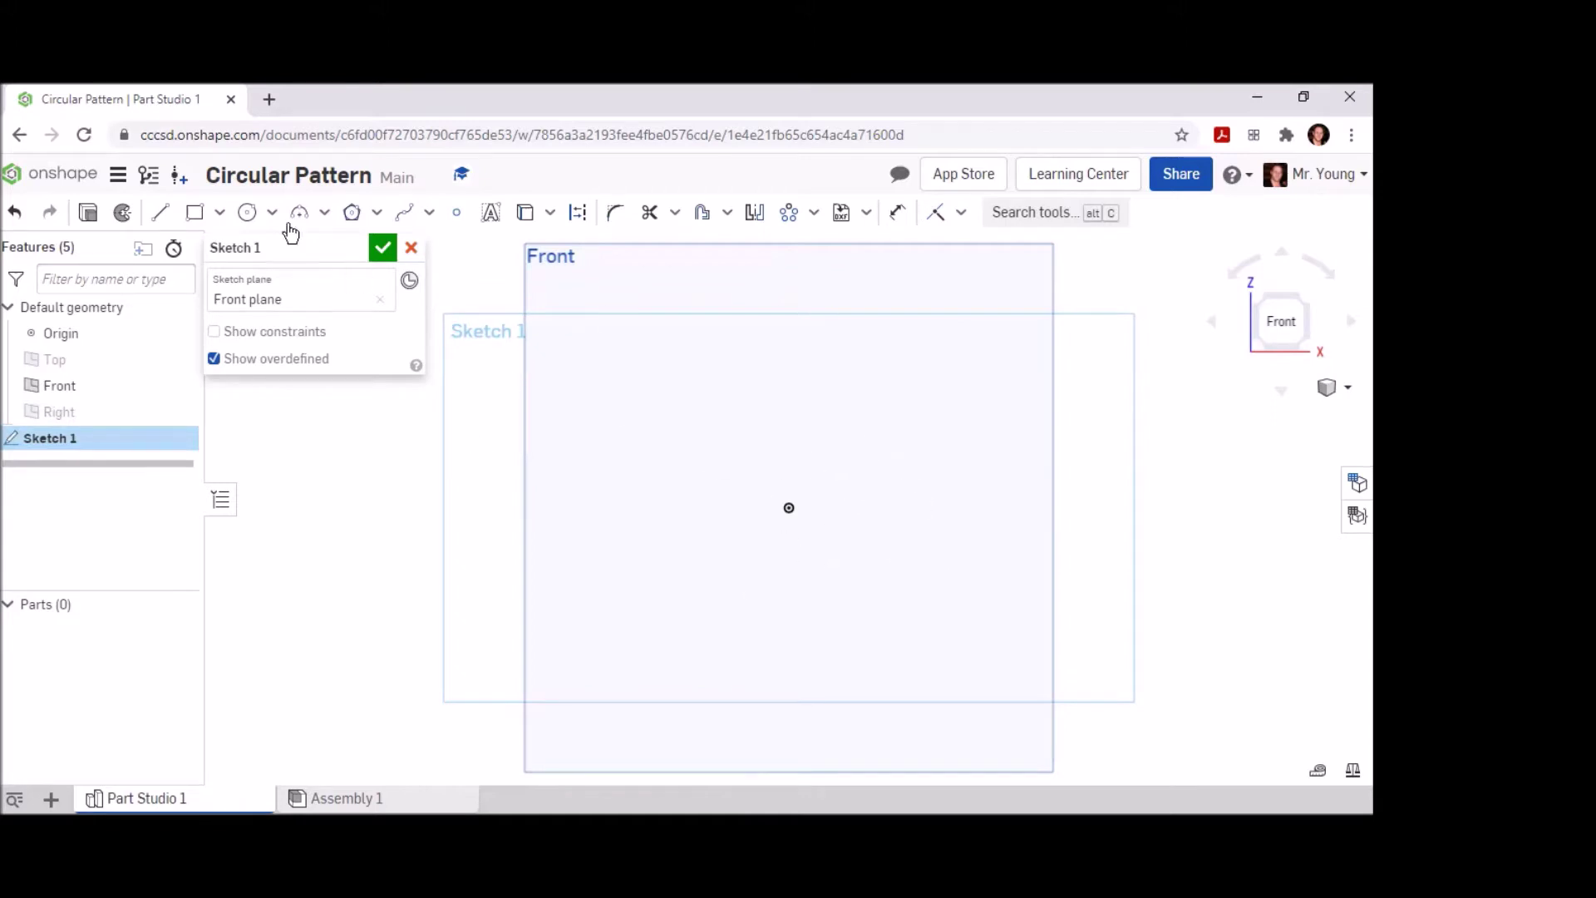
Sketch a circle centred on the origin and set its diameter to 5 in.
left_click(248, 214)
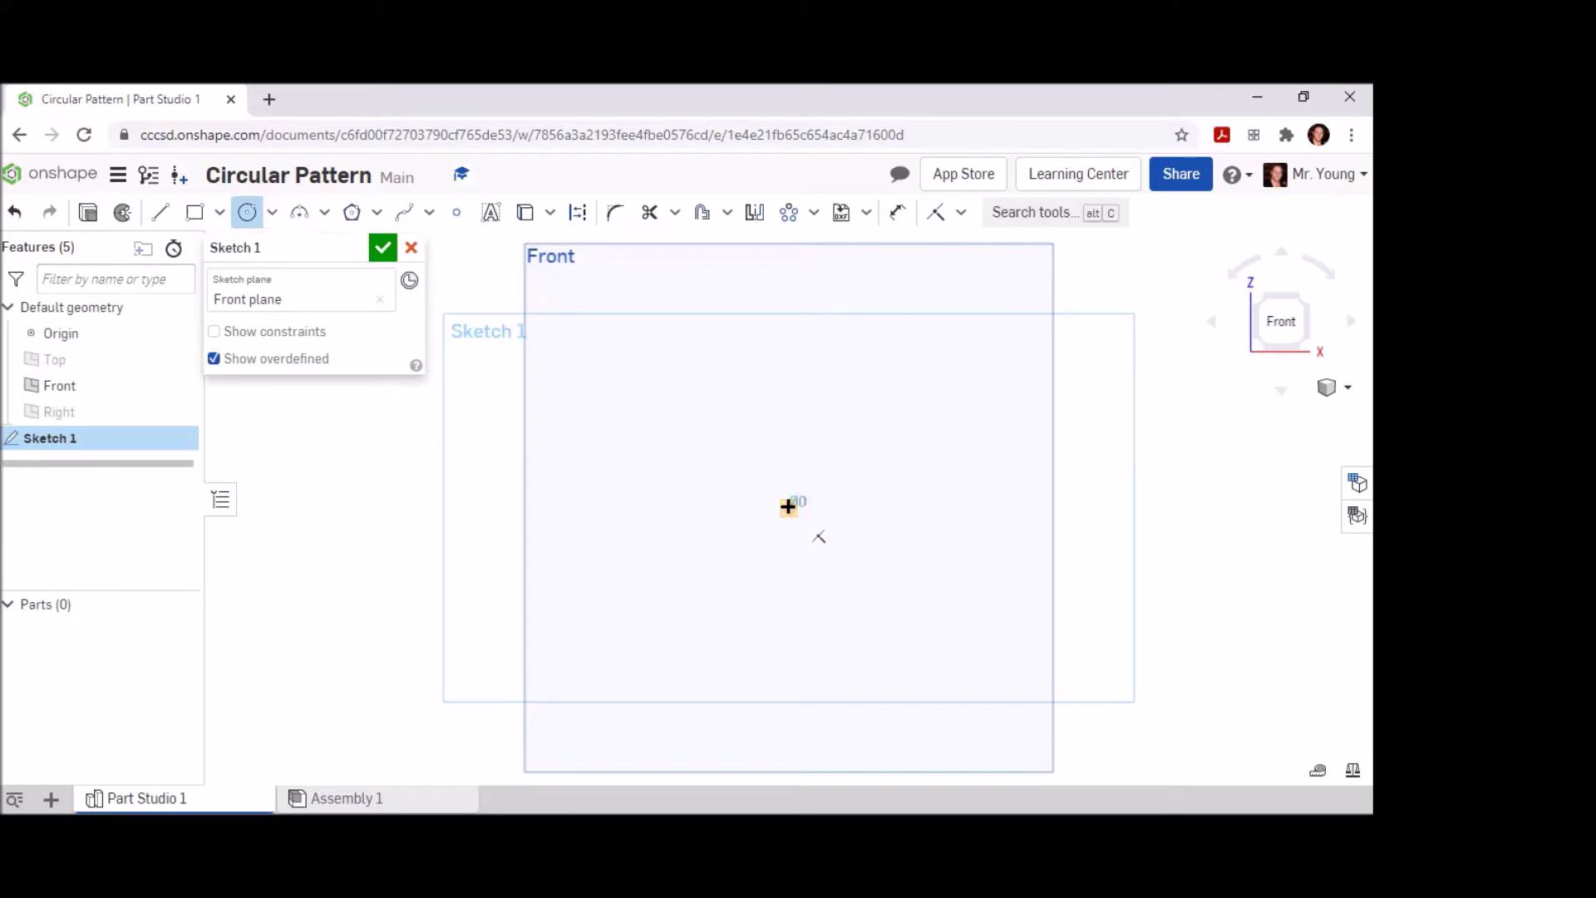
left_click(789, 507)
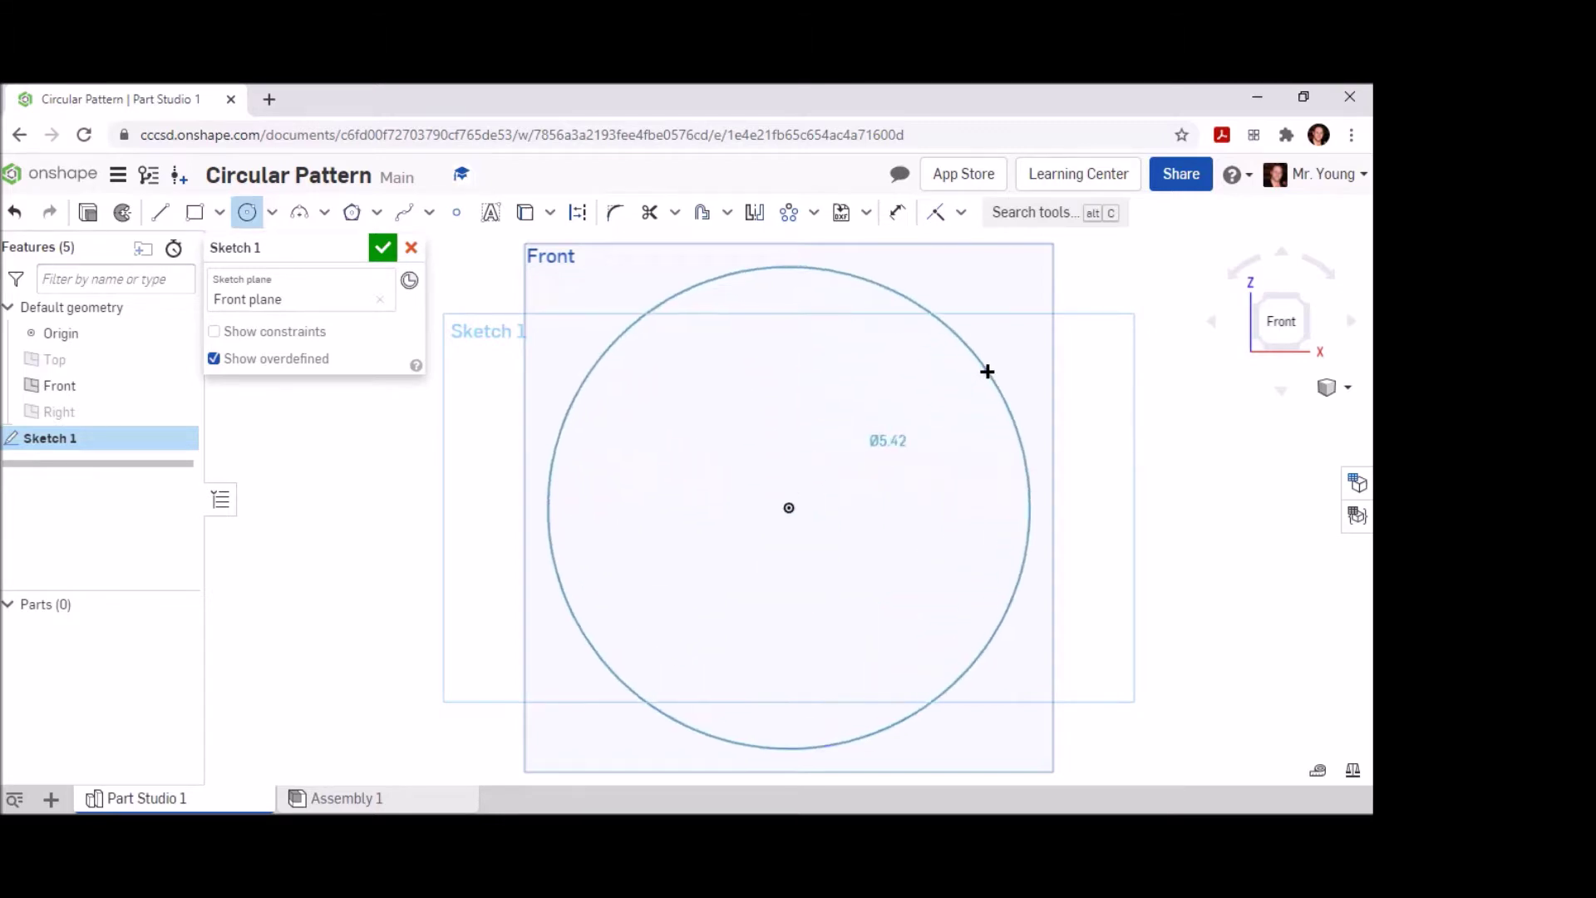
left_click(987, 371)
left_click(897, 212)
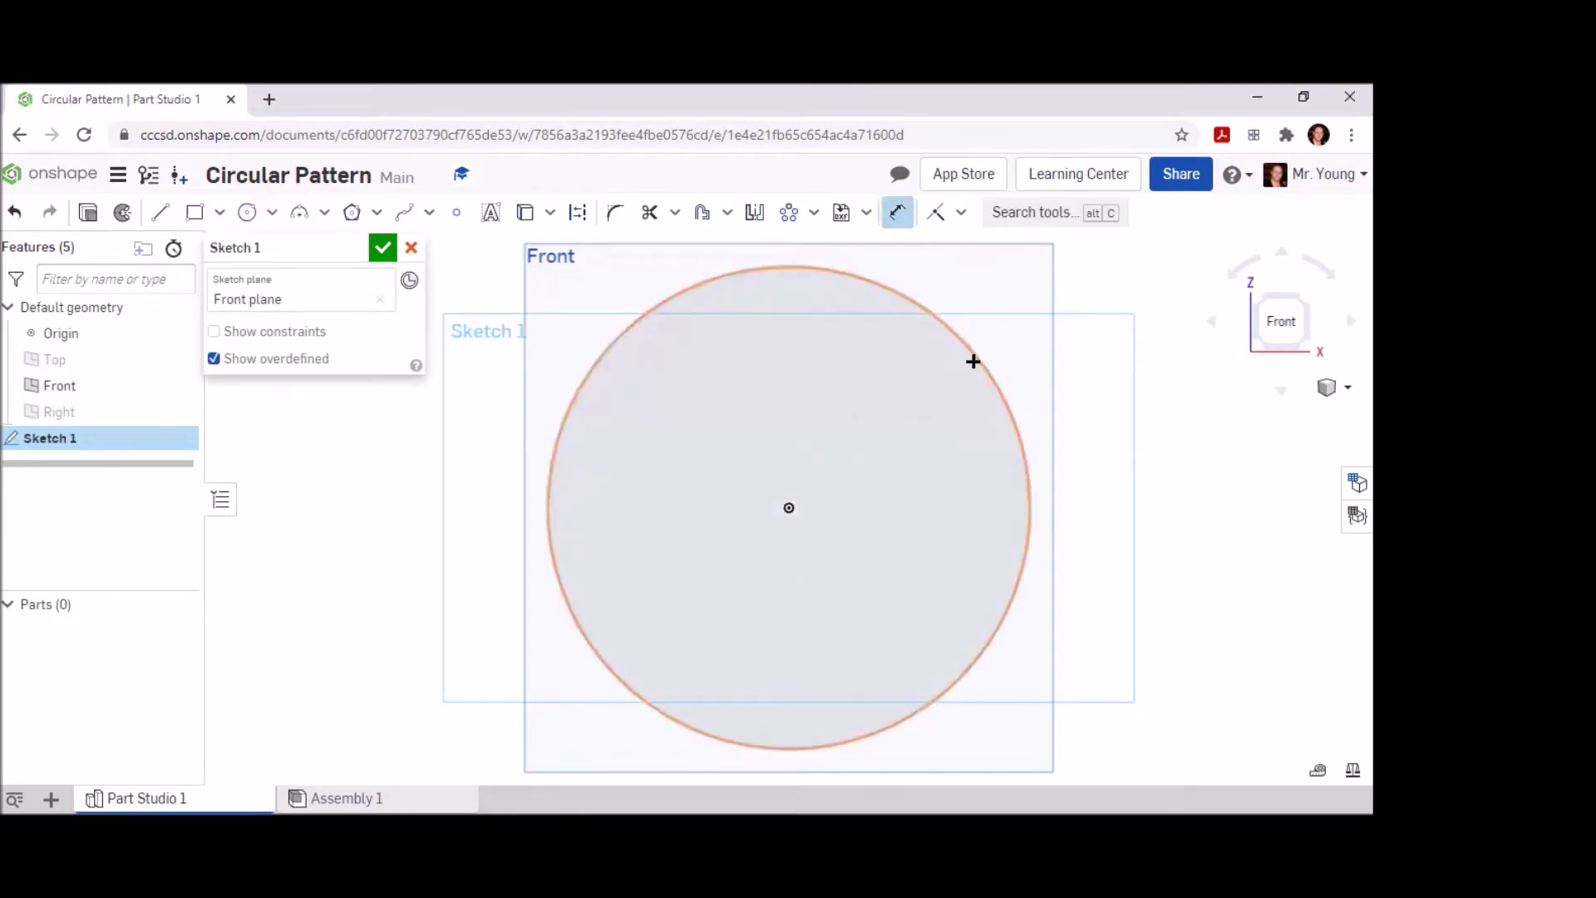
left_click(977, 361)
left_click(1033, 336)
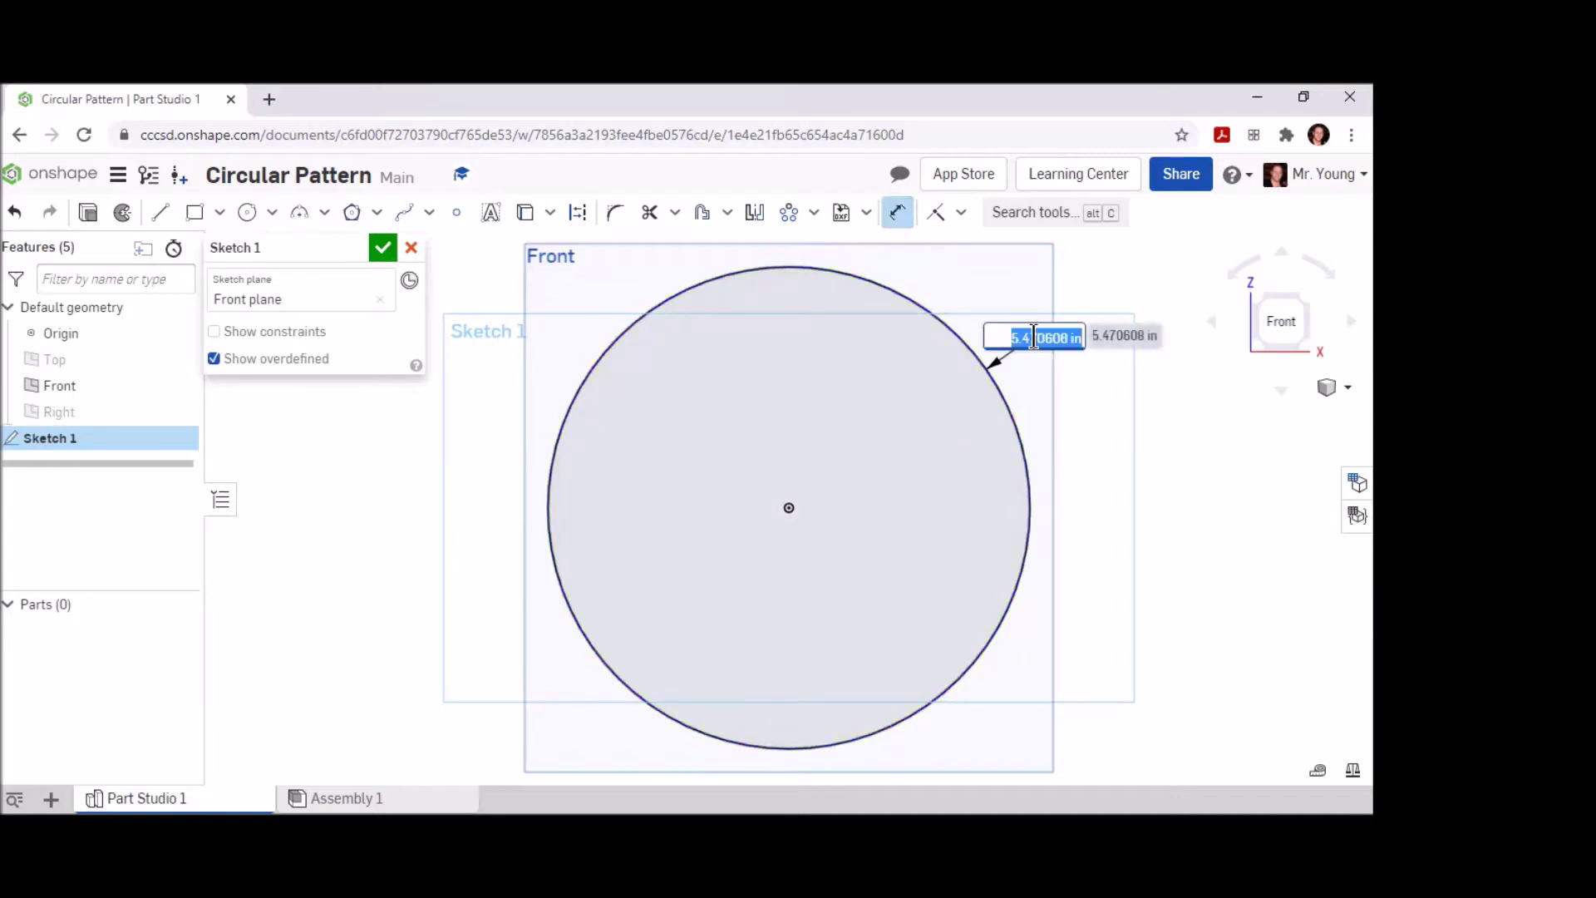
type("5")
key("Return")
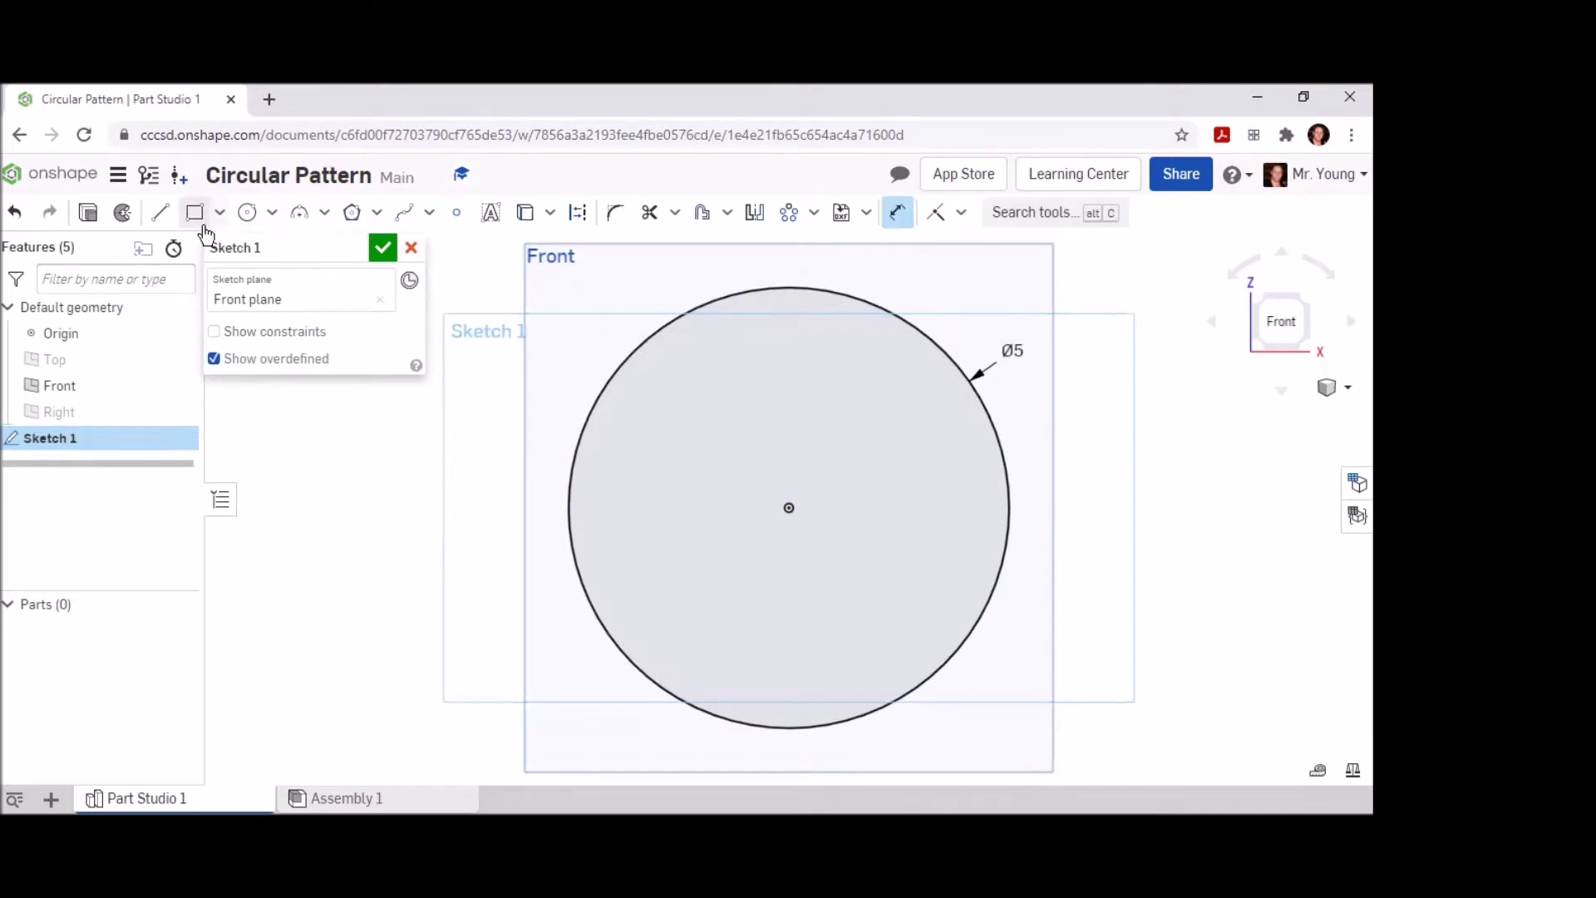
Sketch a concentric inner circle on the origin and set its diameter to 3 in.
left_click(247, 214)
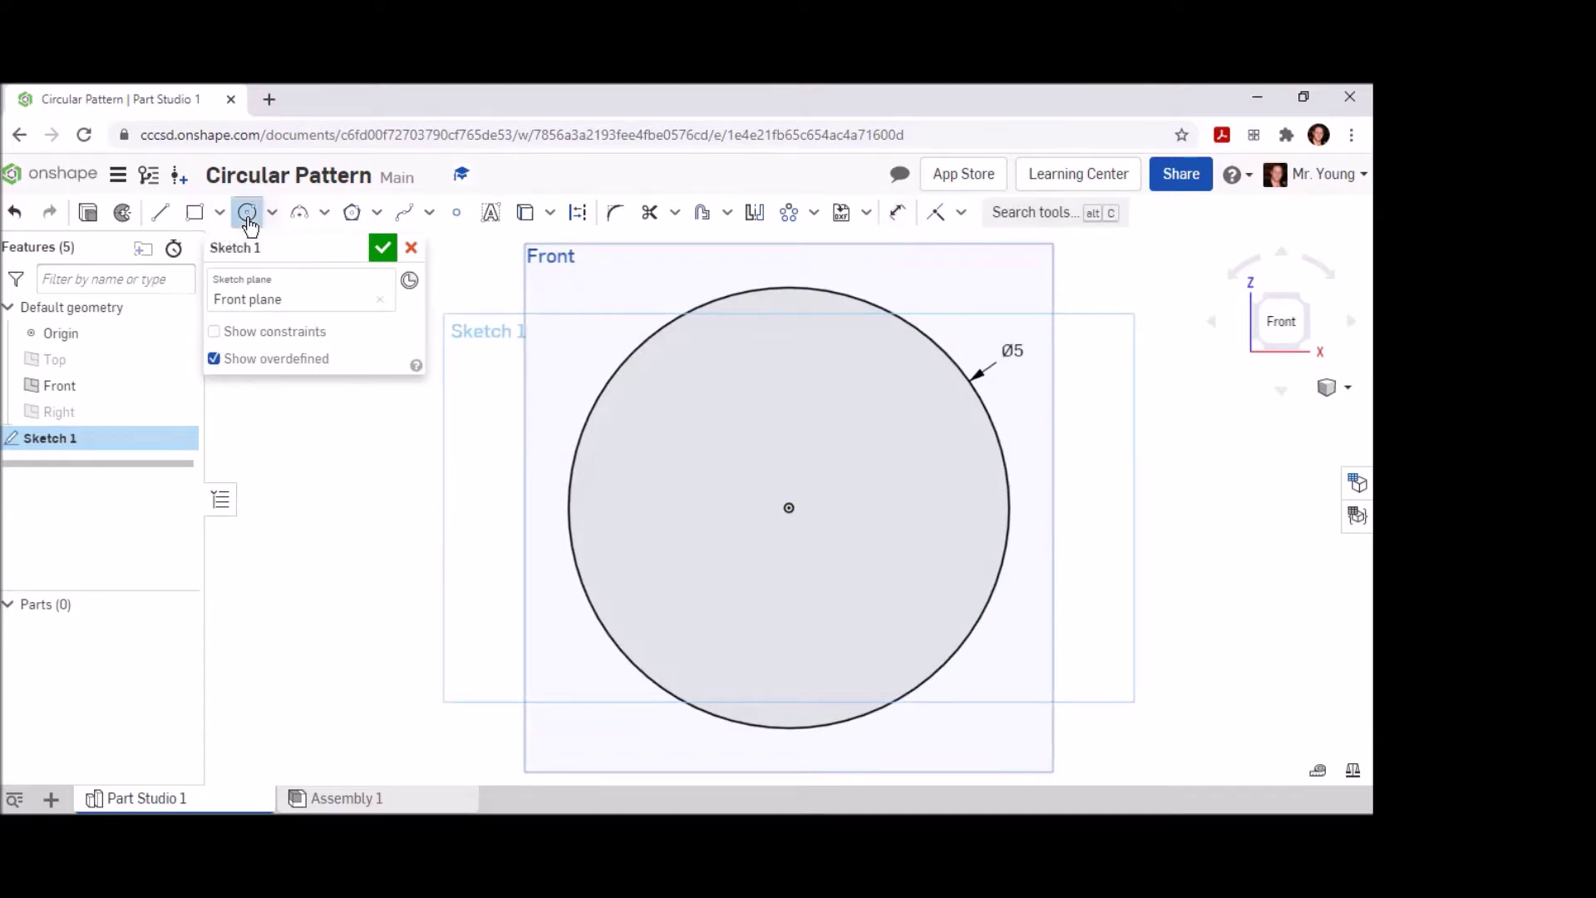
left_click(788, 506)
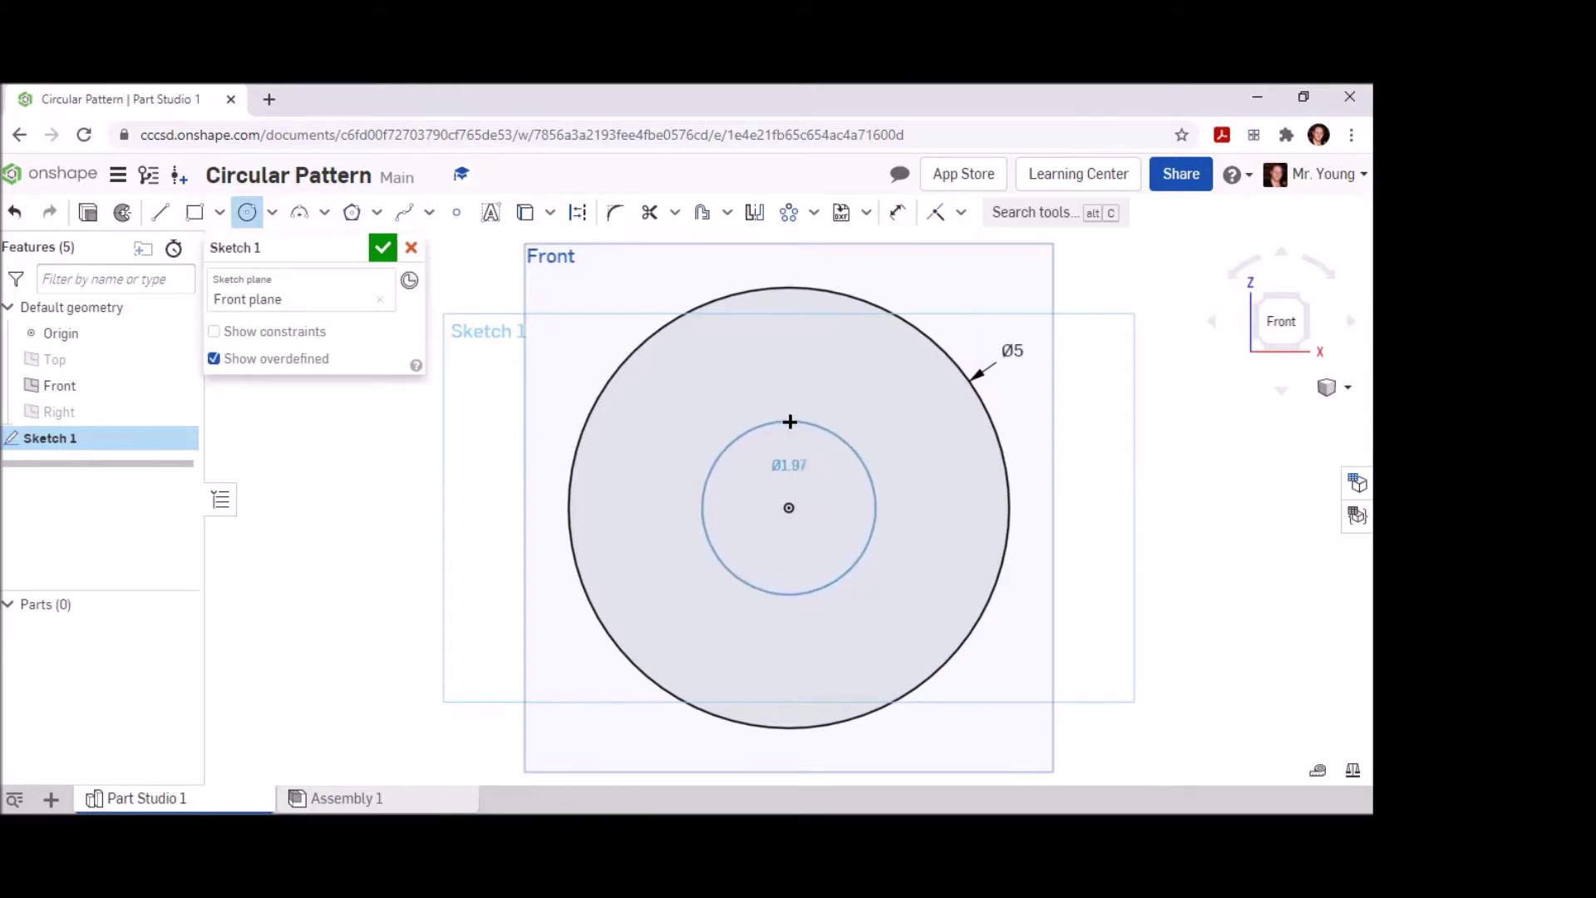
left_click(788, 391)
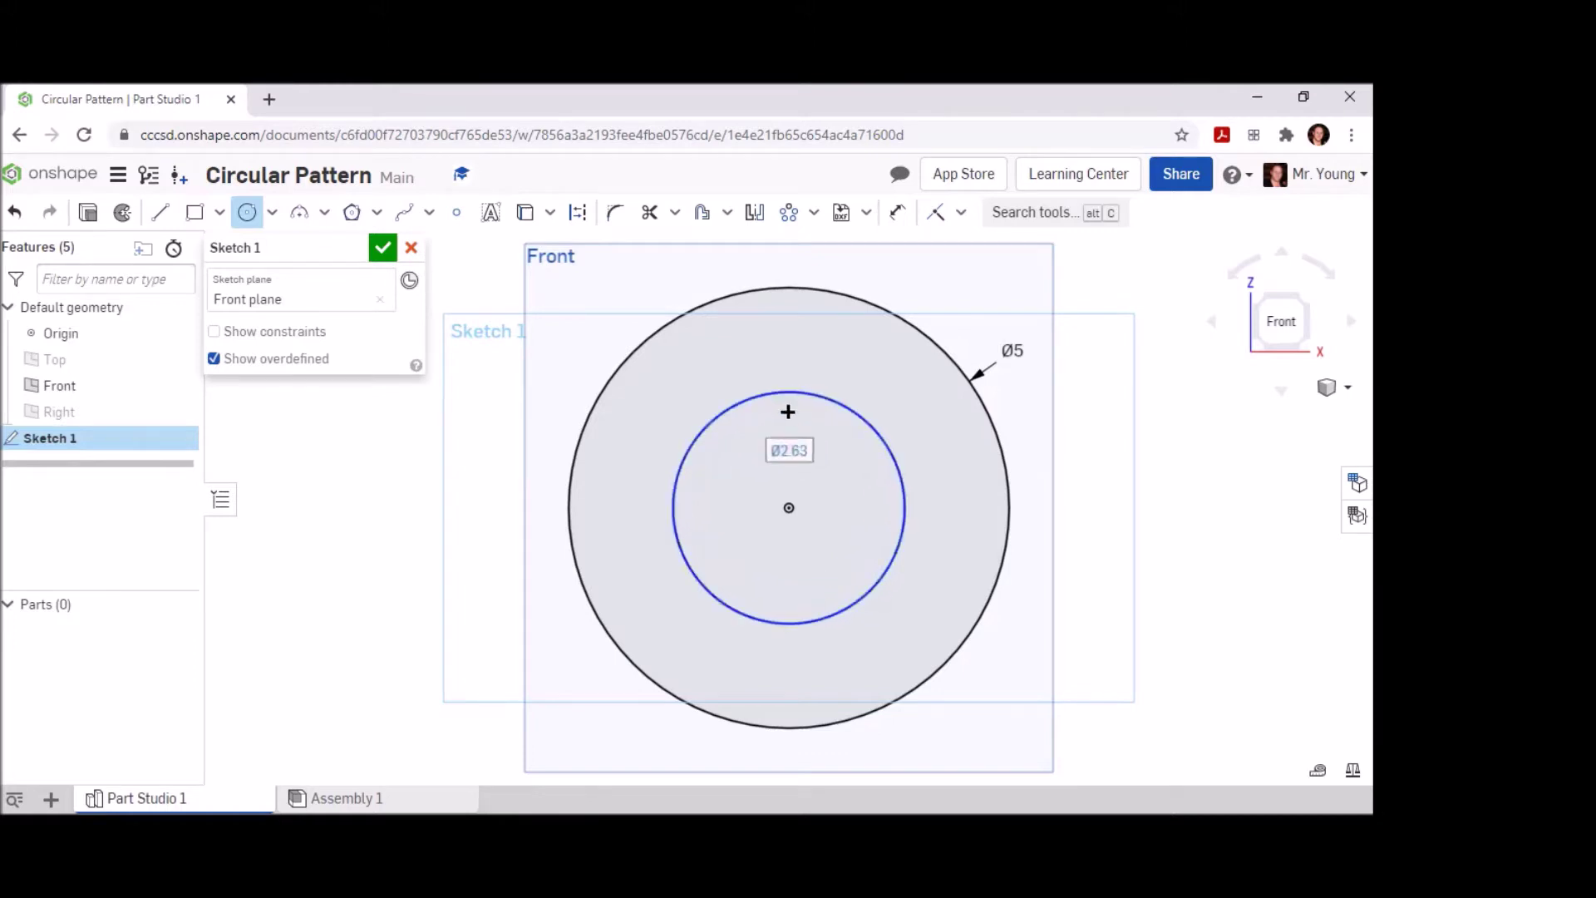
left_click(897, 212)
left_click(902, 437)
left_click(928, 423)
key("Return")
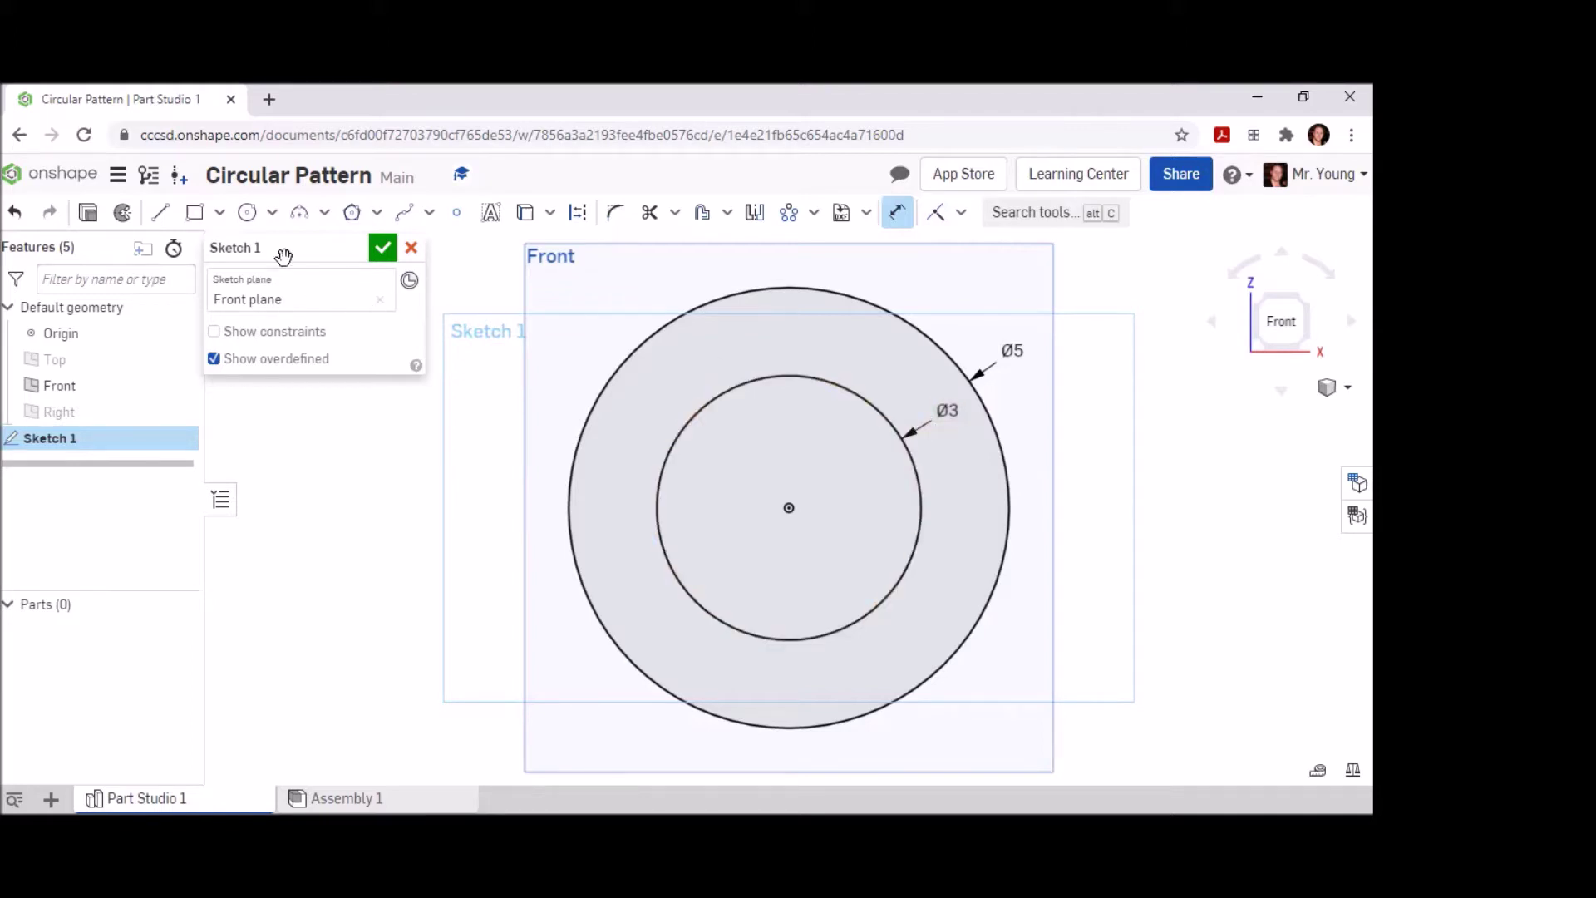
Sketch a small circle centred on the 3 in circle directly above the origin and dimension its diameter to 0.5 in.
left_click(248, 215)
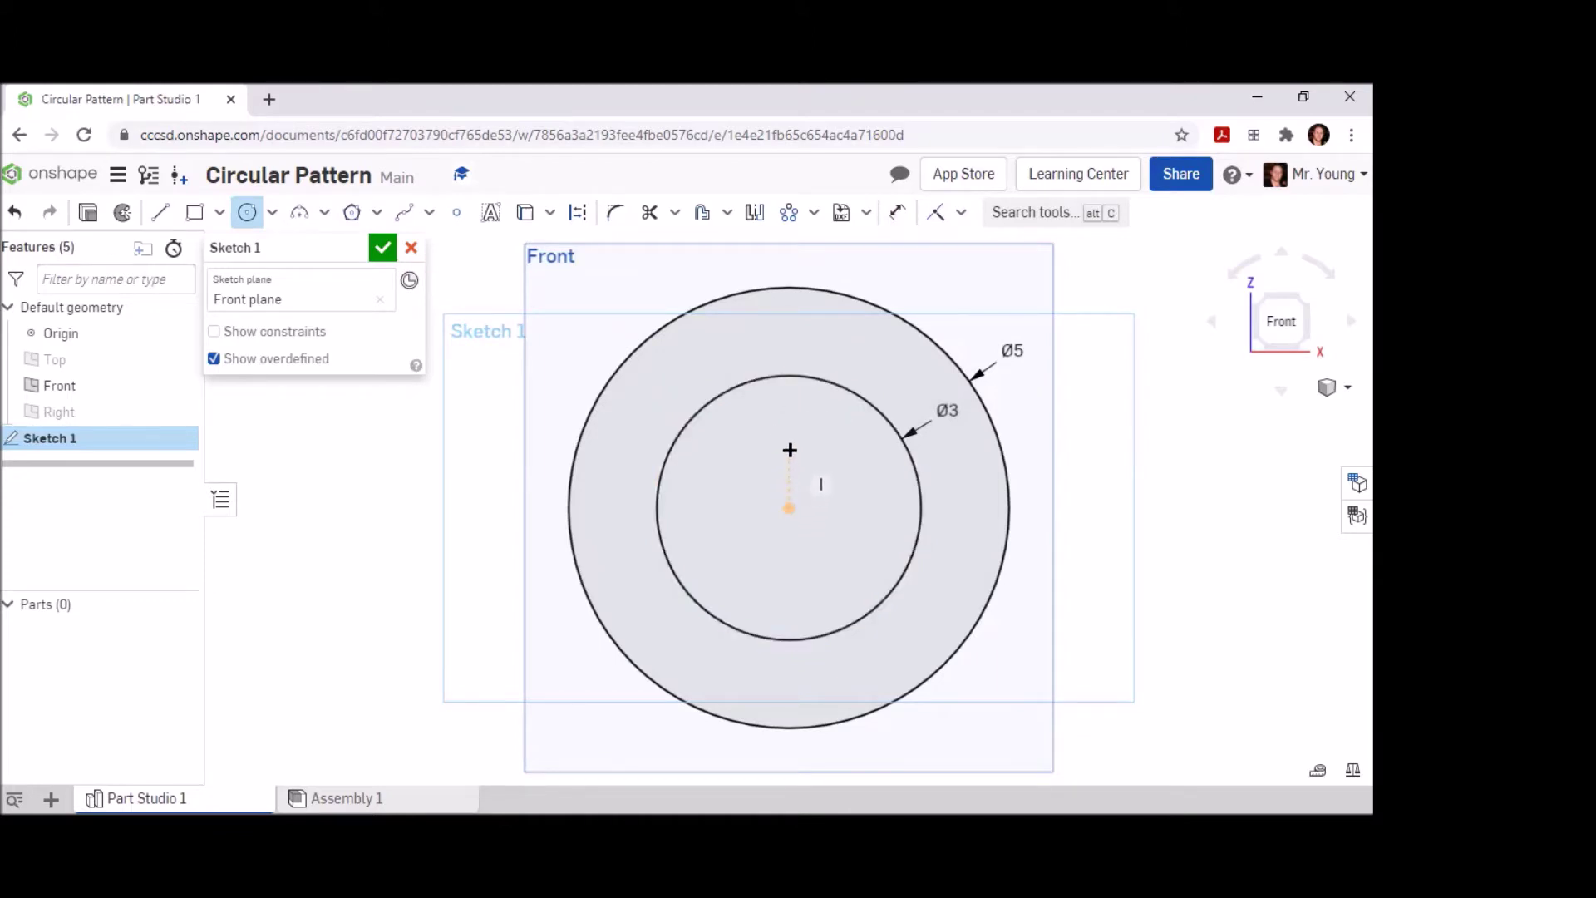
left_click(790, 376)
left_click(823, 399)
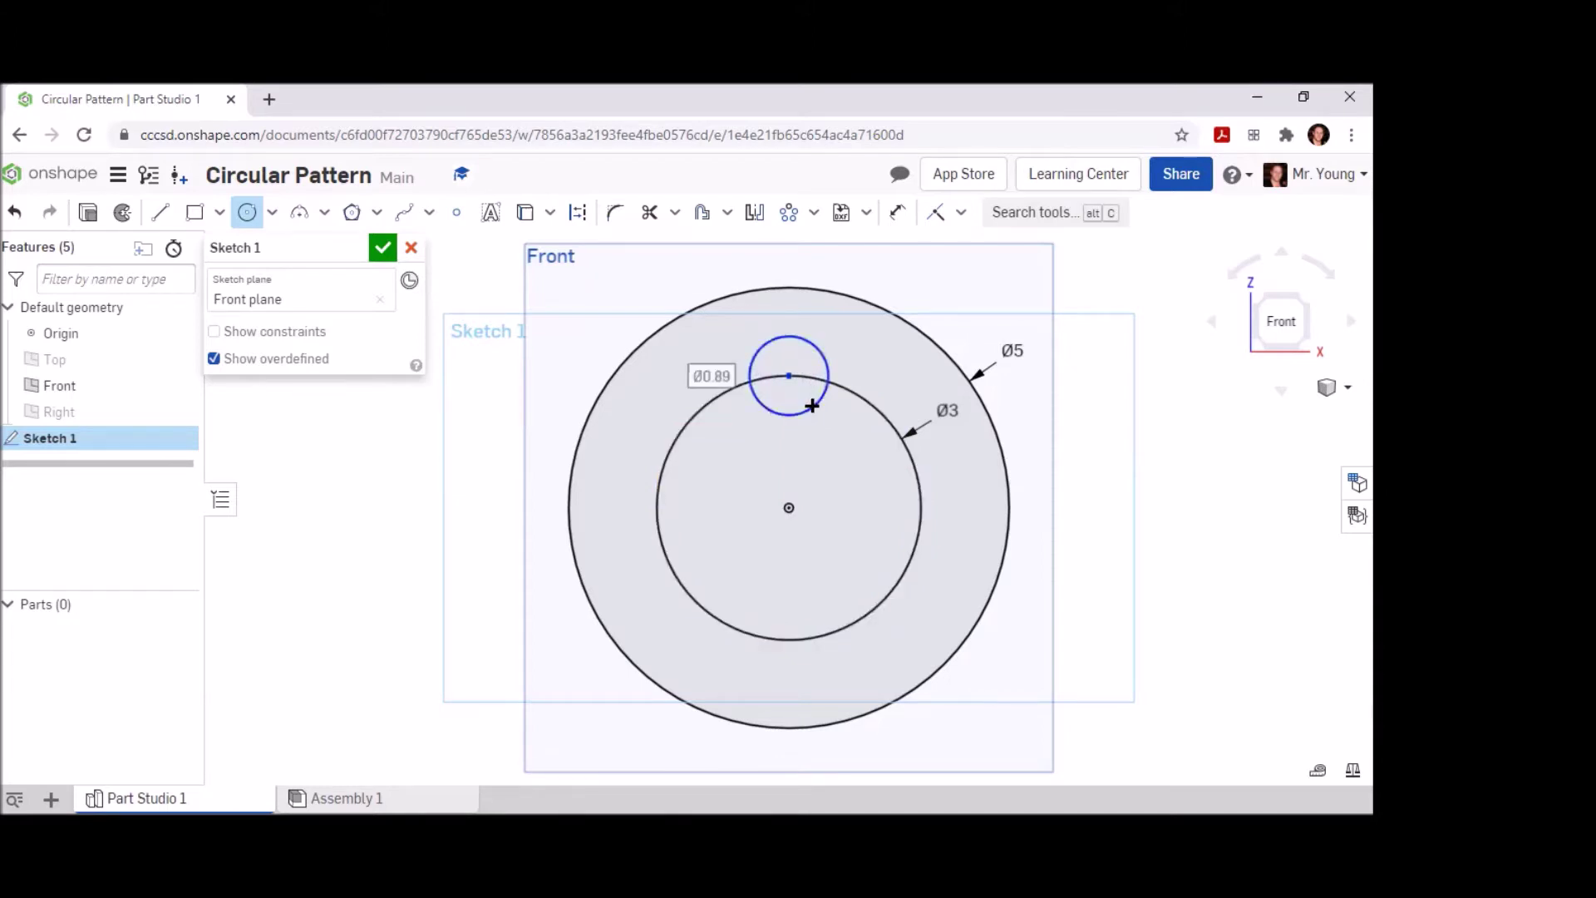
left_click(898, 214)
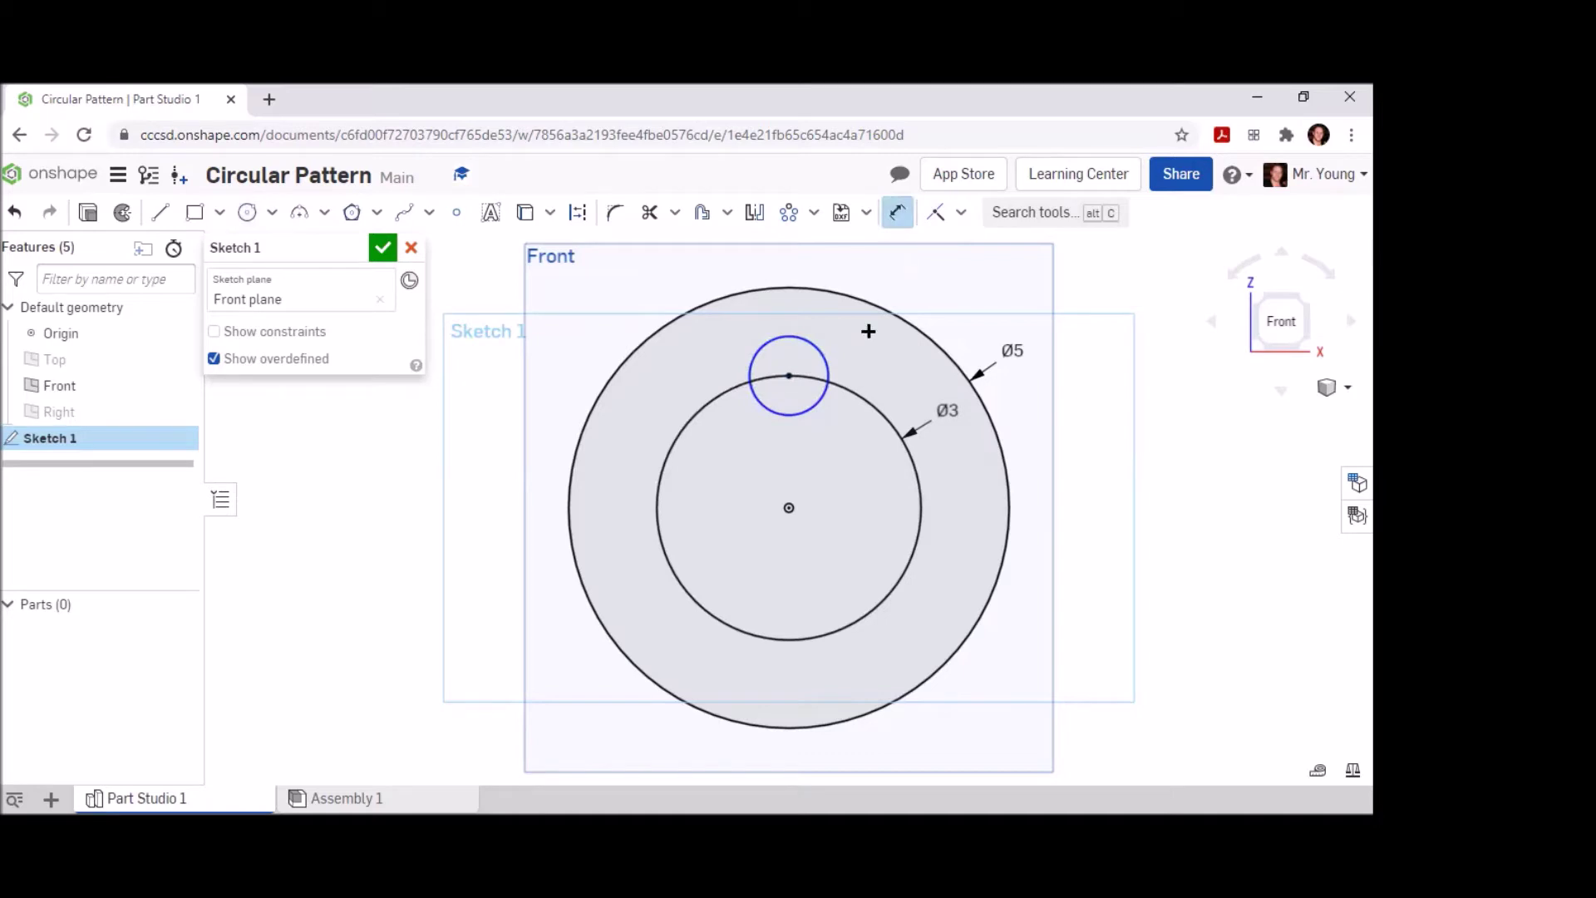
left_click(828, 355)
left_click(847, 341)
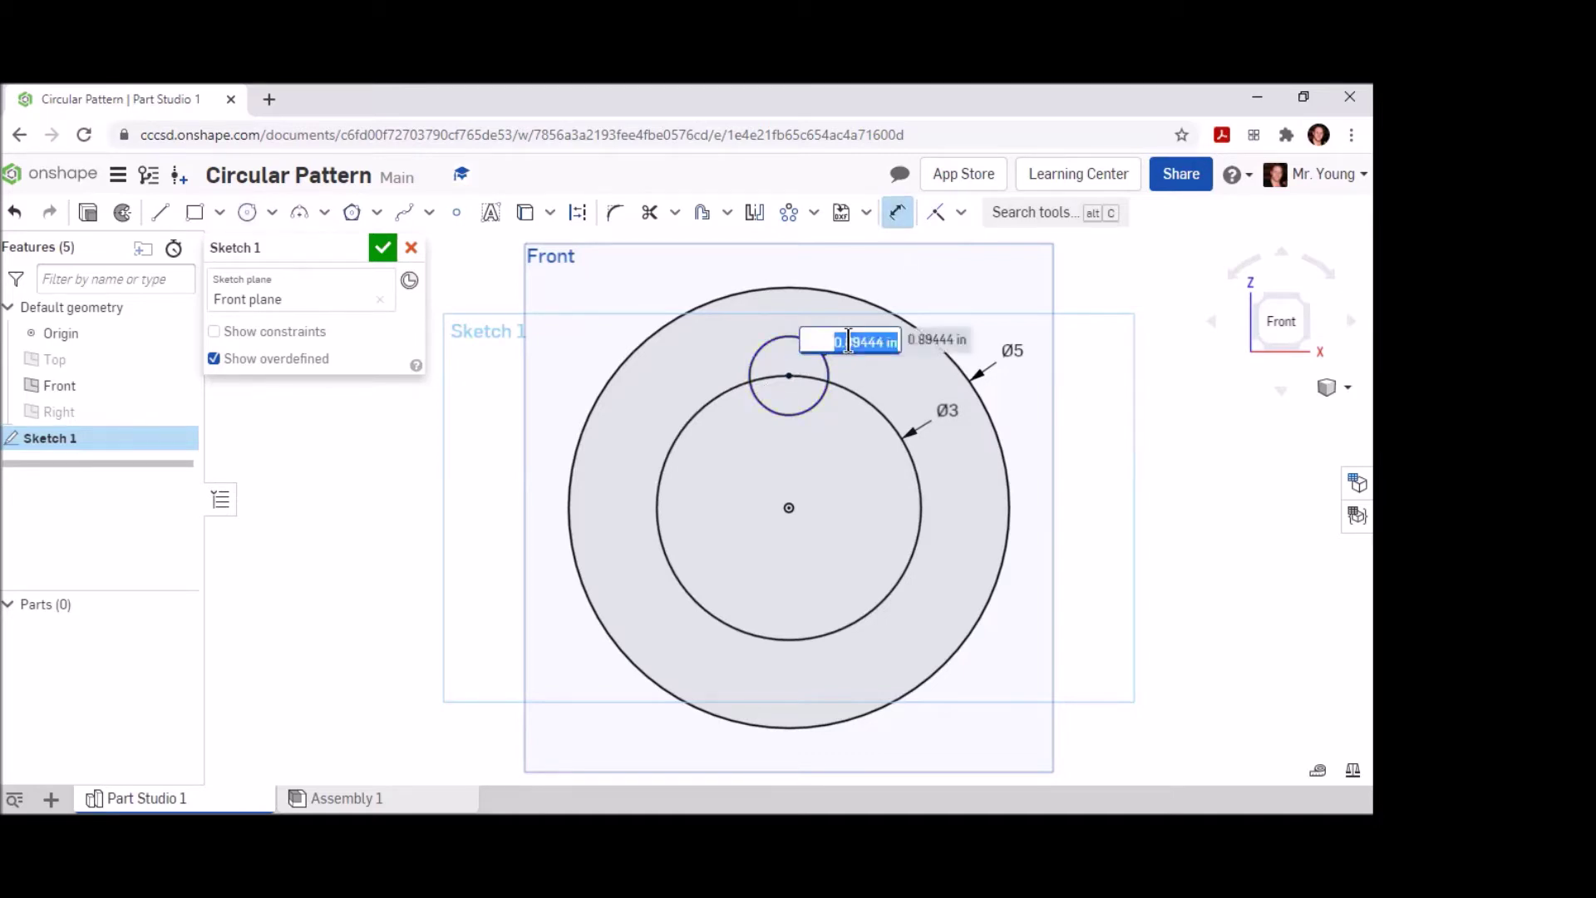
type(".5")
key("Return")
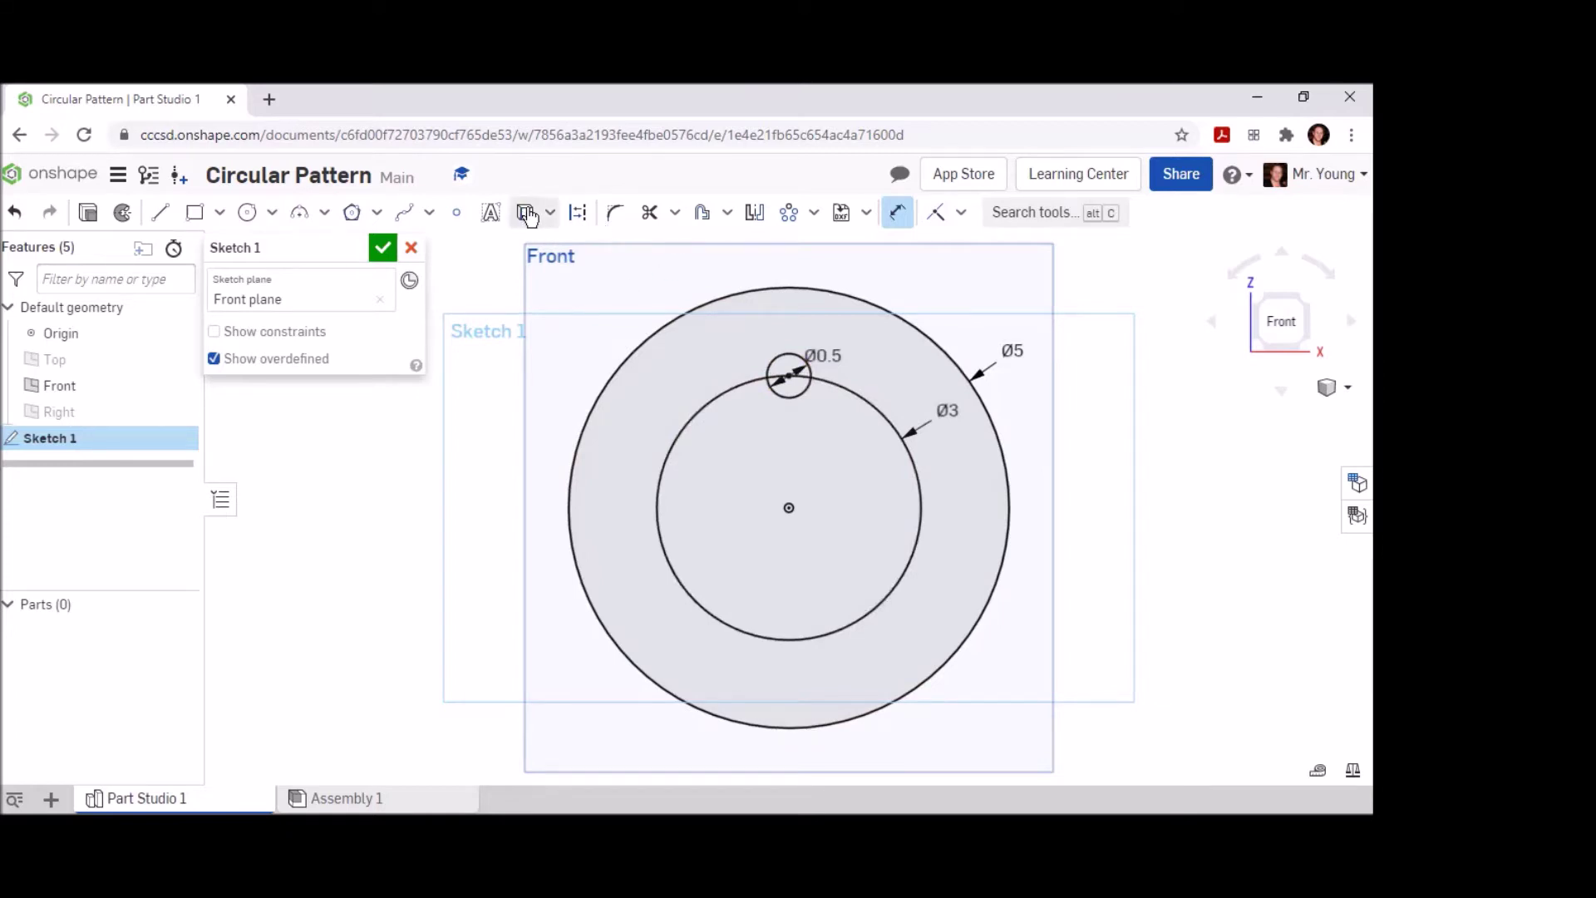
Create a circular pattern of the 0.5 in circle around the origin with 8 instances and finish the sketch.
left_click(814, 214)
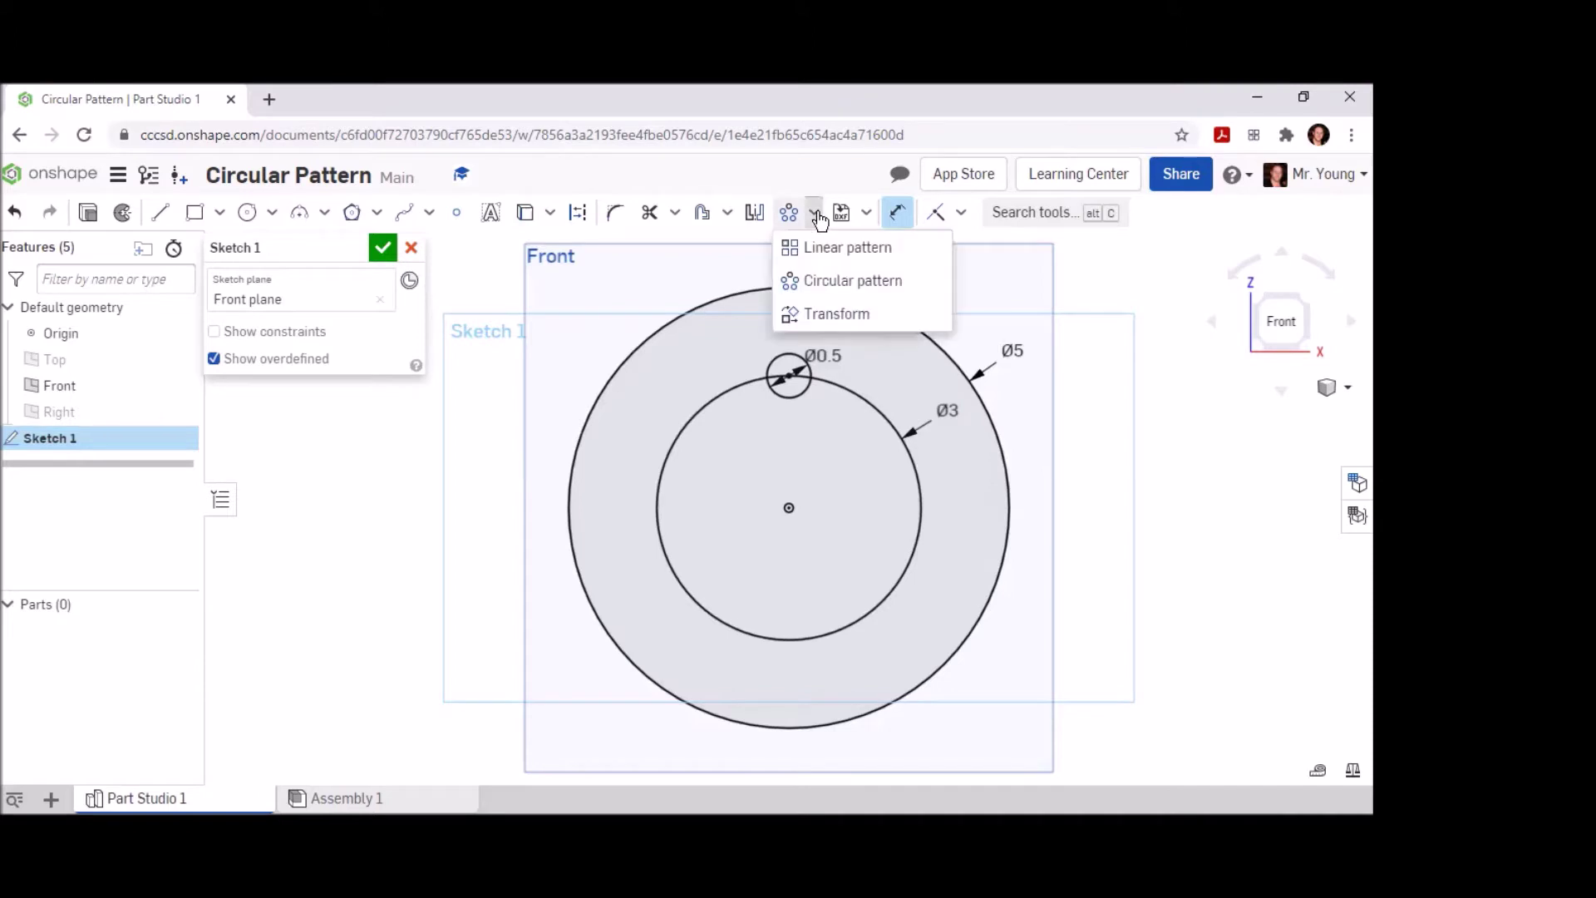
left_click(825, 248)
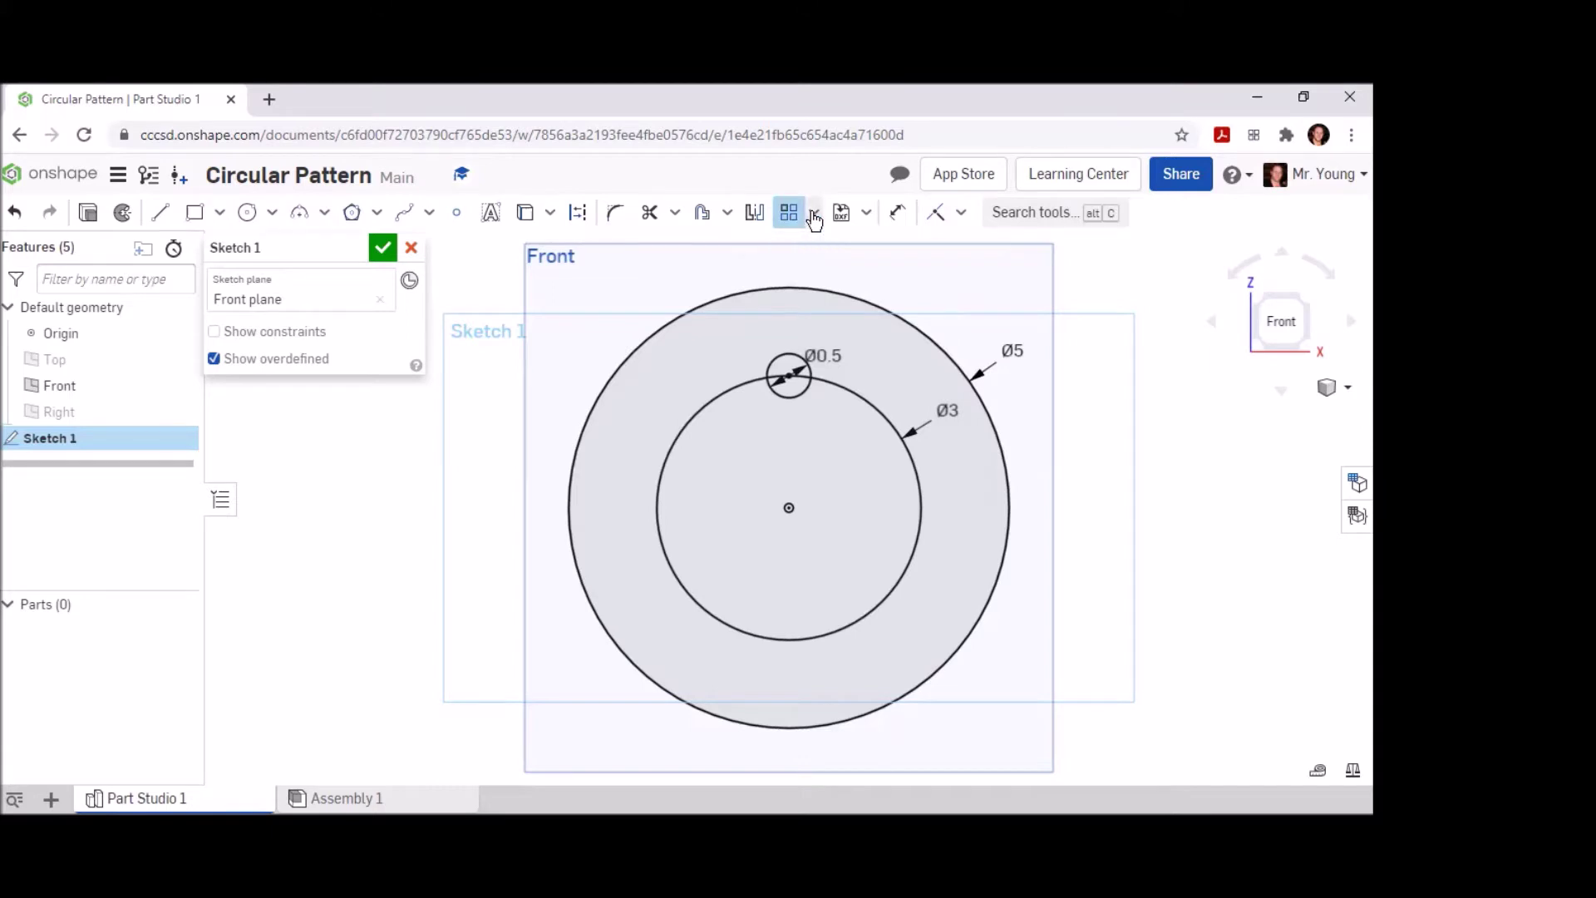
left_click(815, 214)
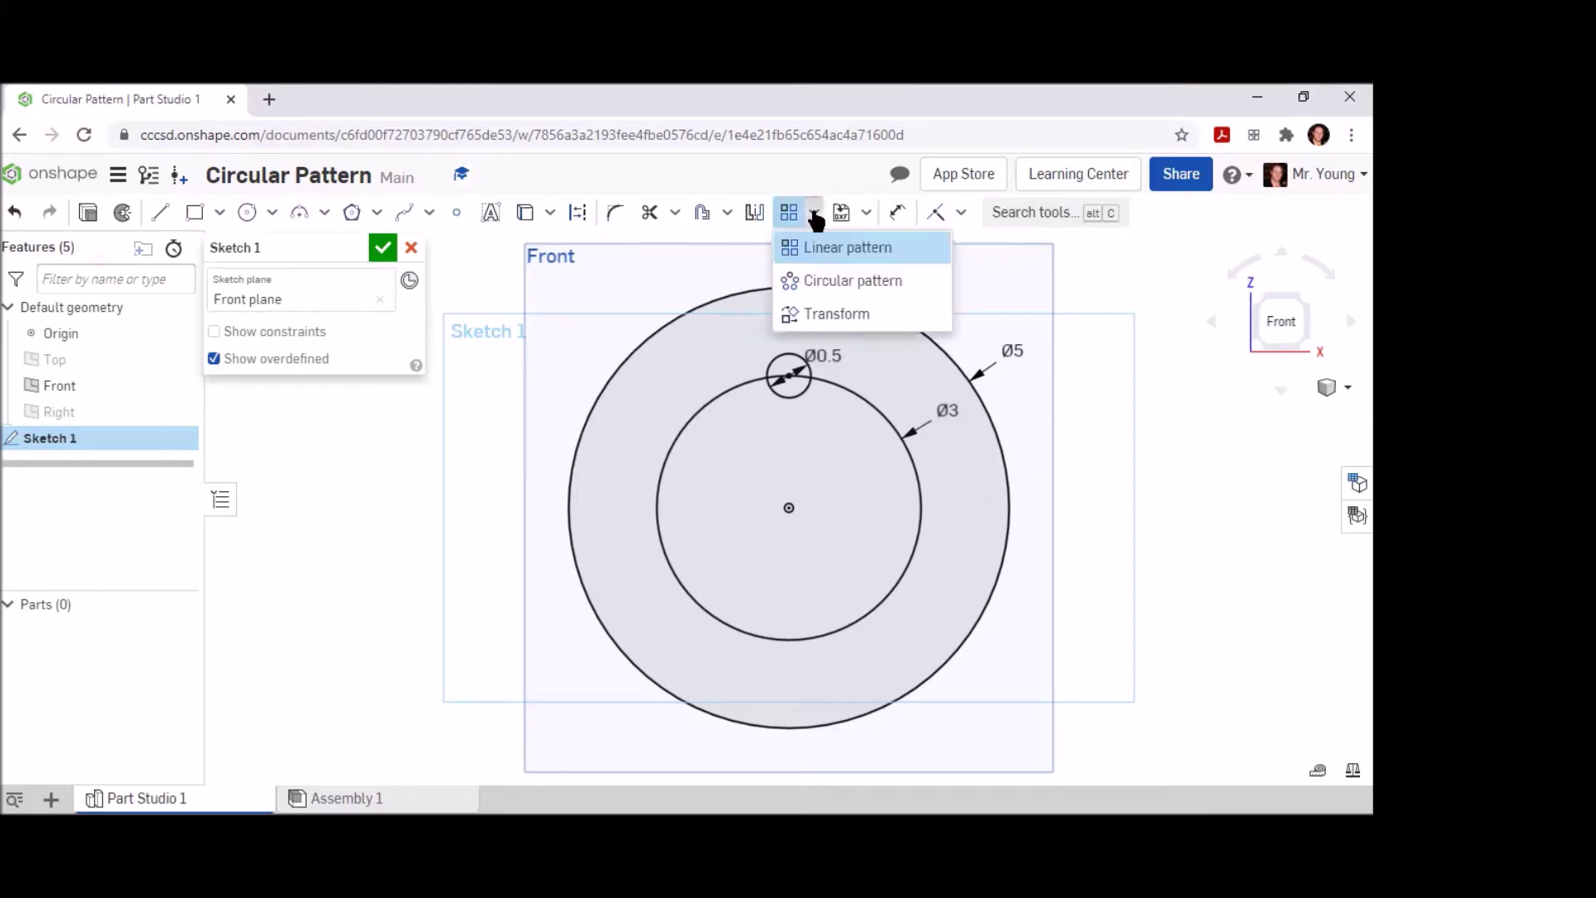
left_click(827, 283)
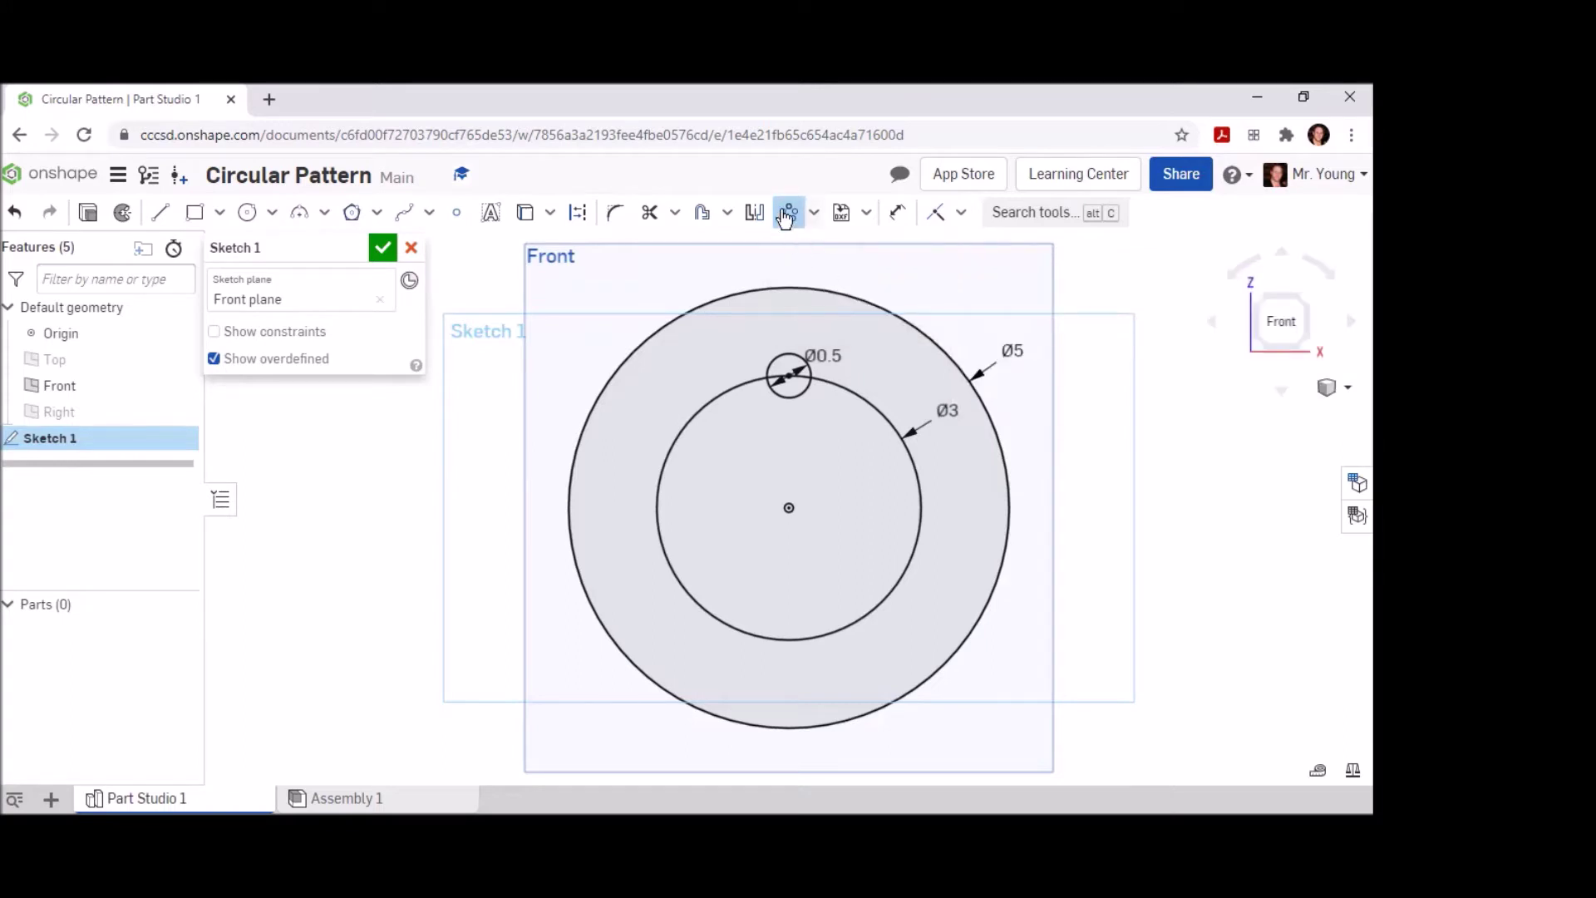
left_click(782, 355)
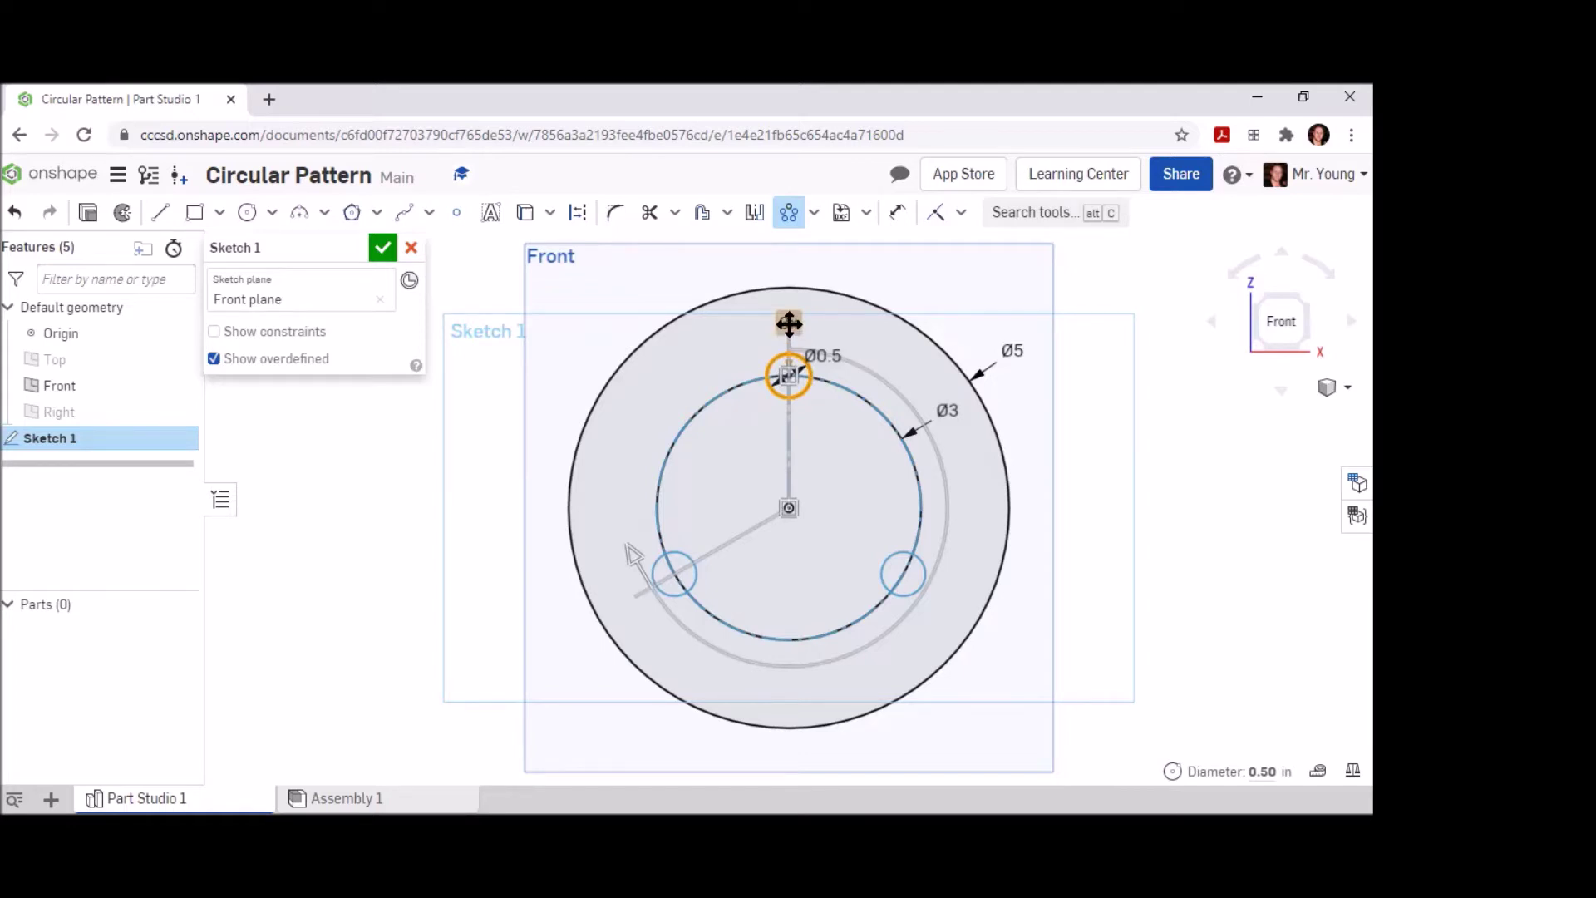
left_click(789, 324)
type("8")
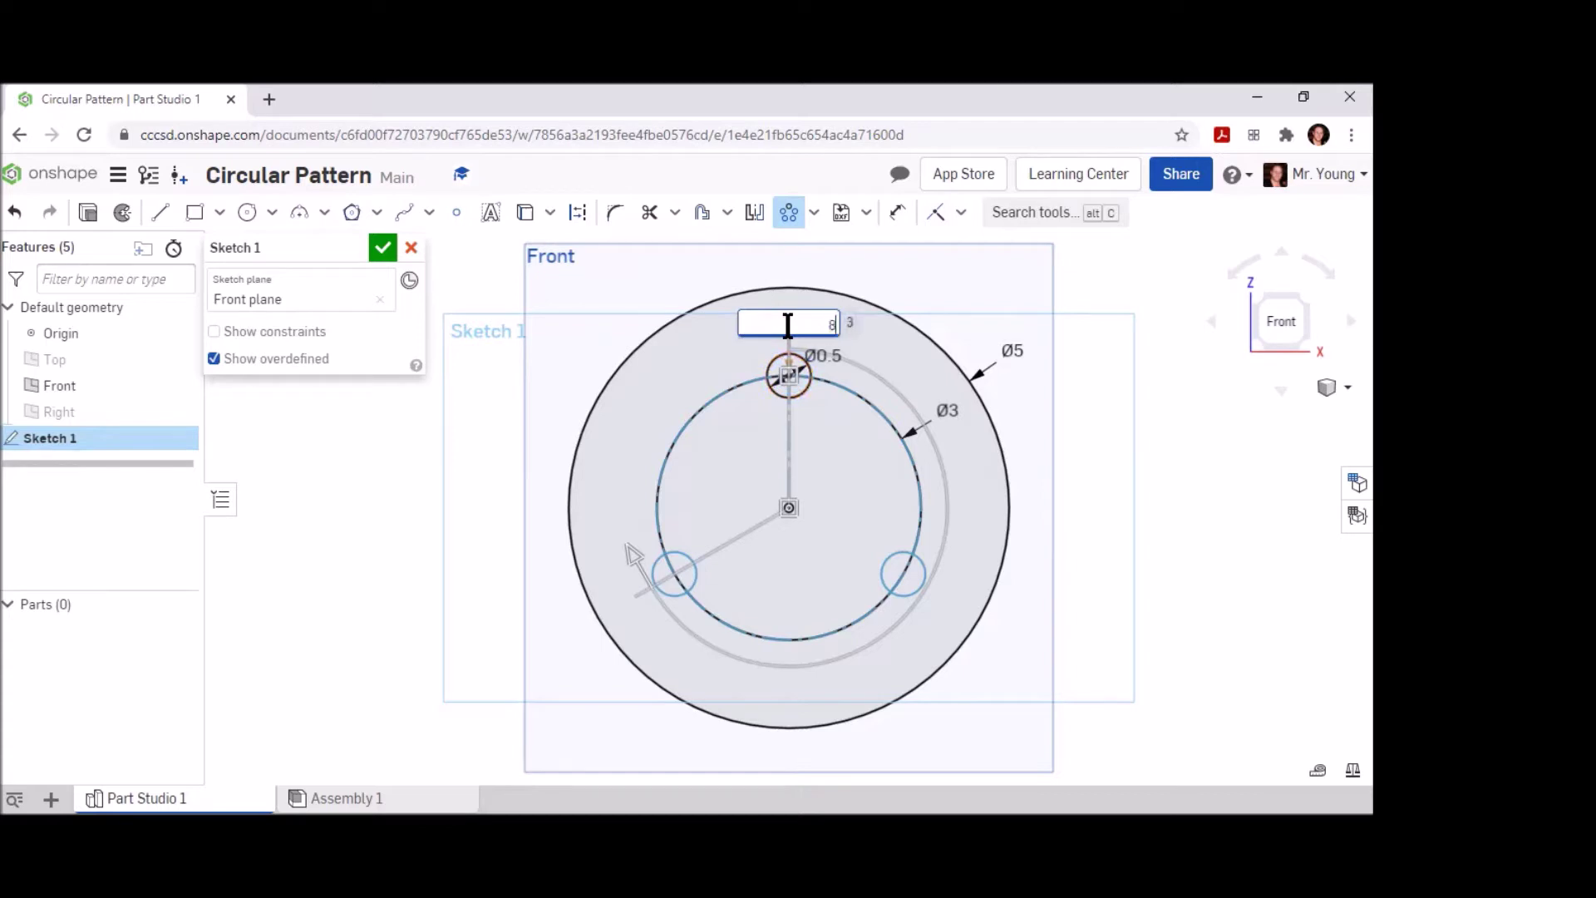
key("Return")
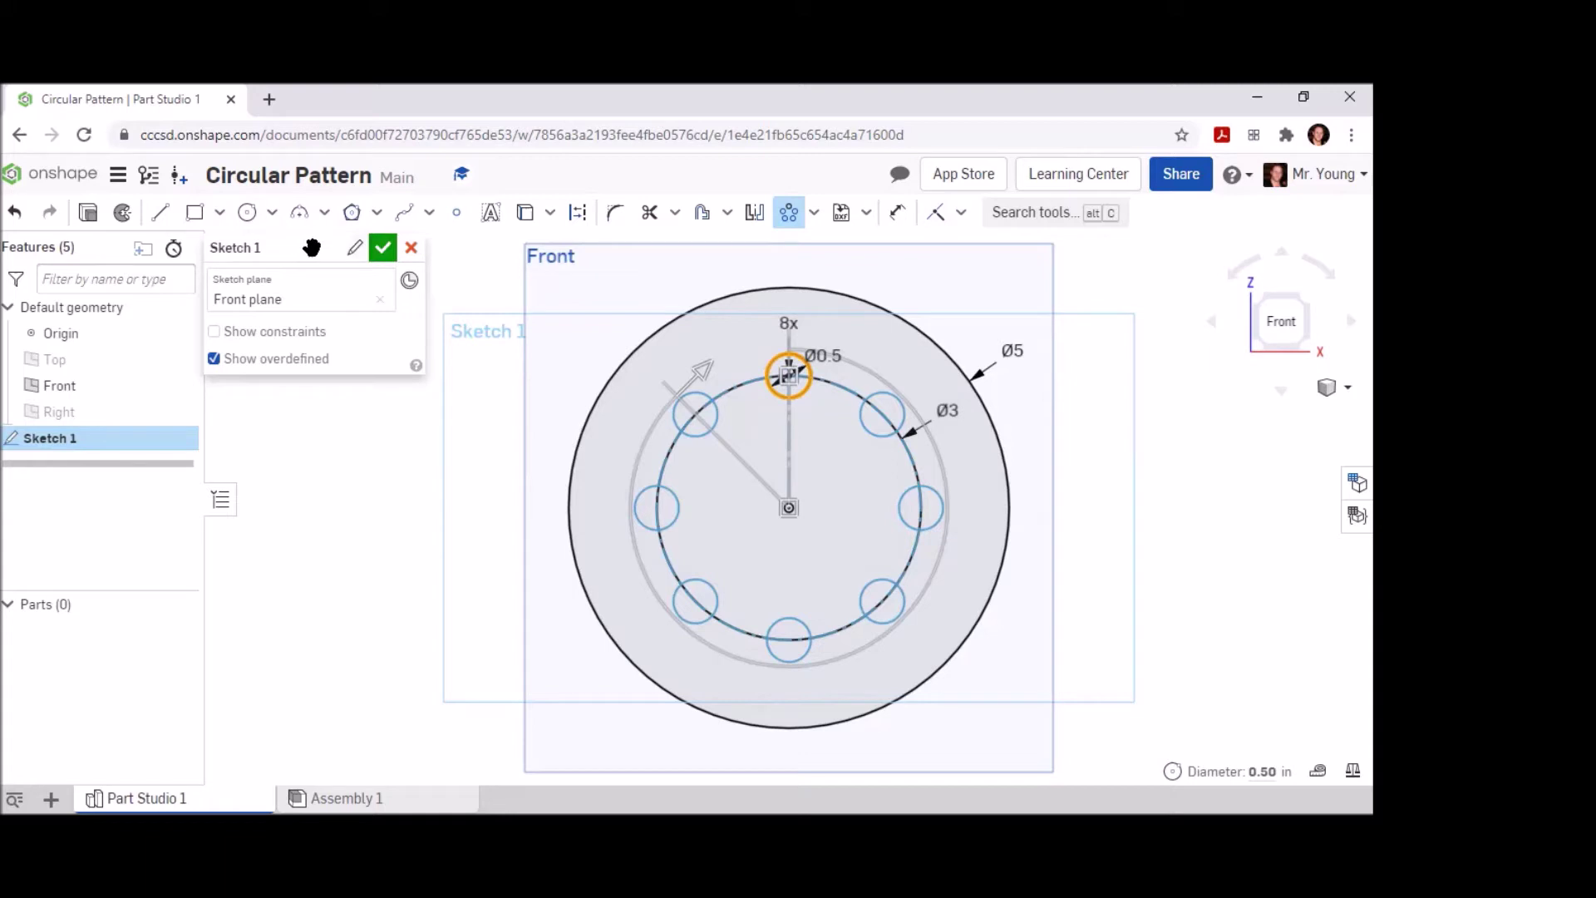
left_click(382, 247)
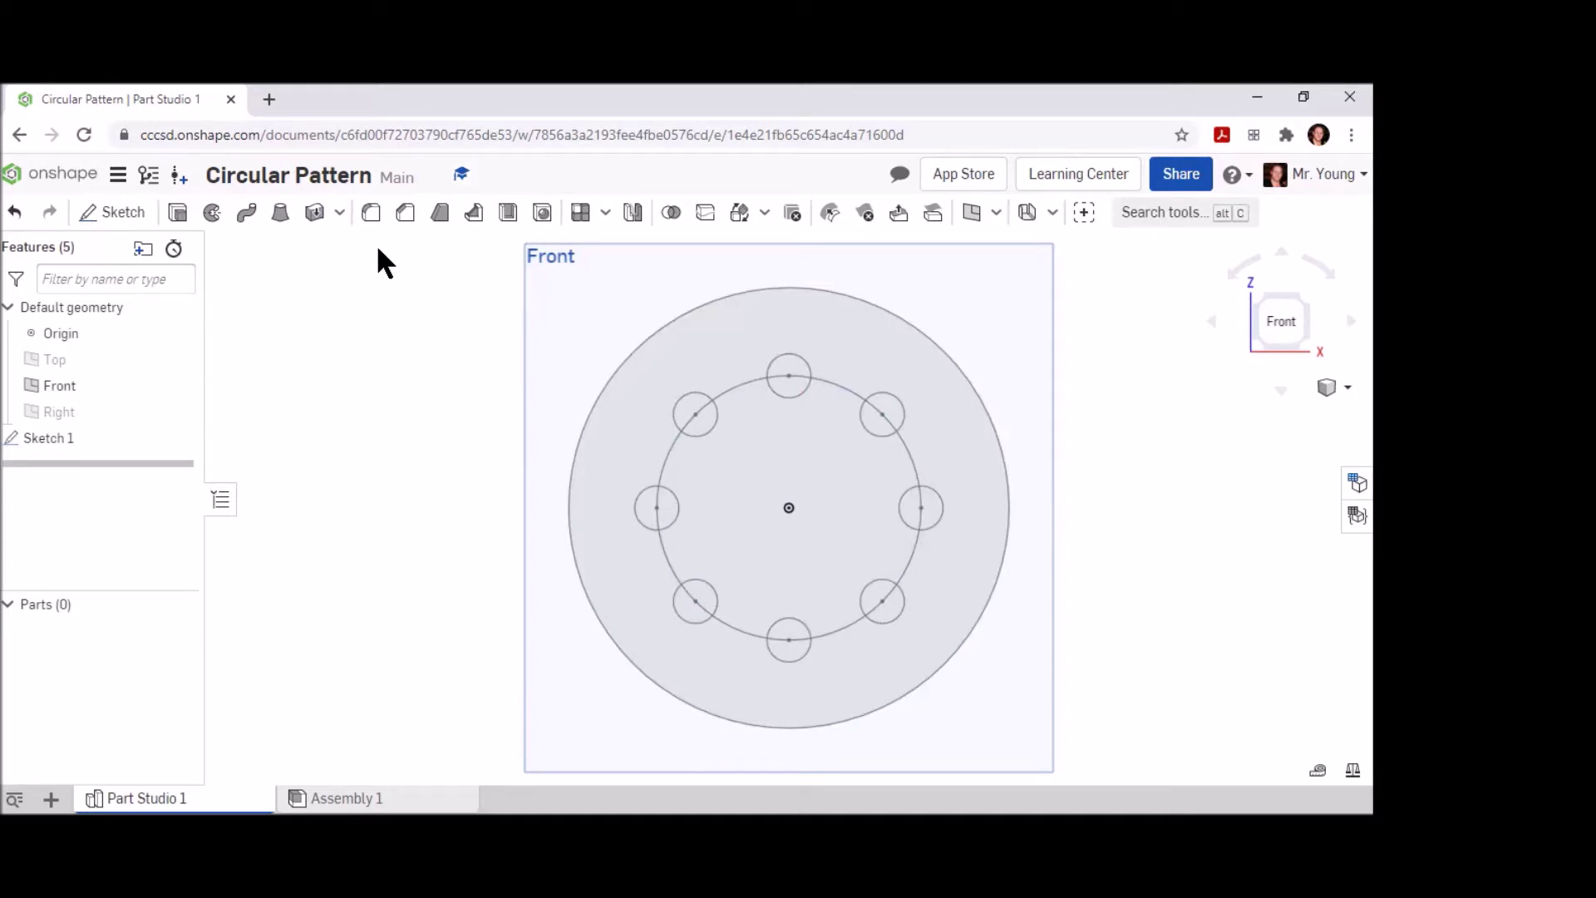
Extrude the ring and inner disc regions 1 in as a new solid, leaving out the eight small circles.
left_click(176, 215)
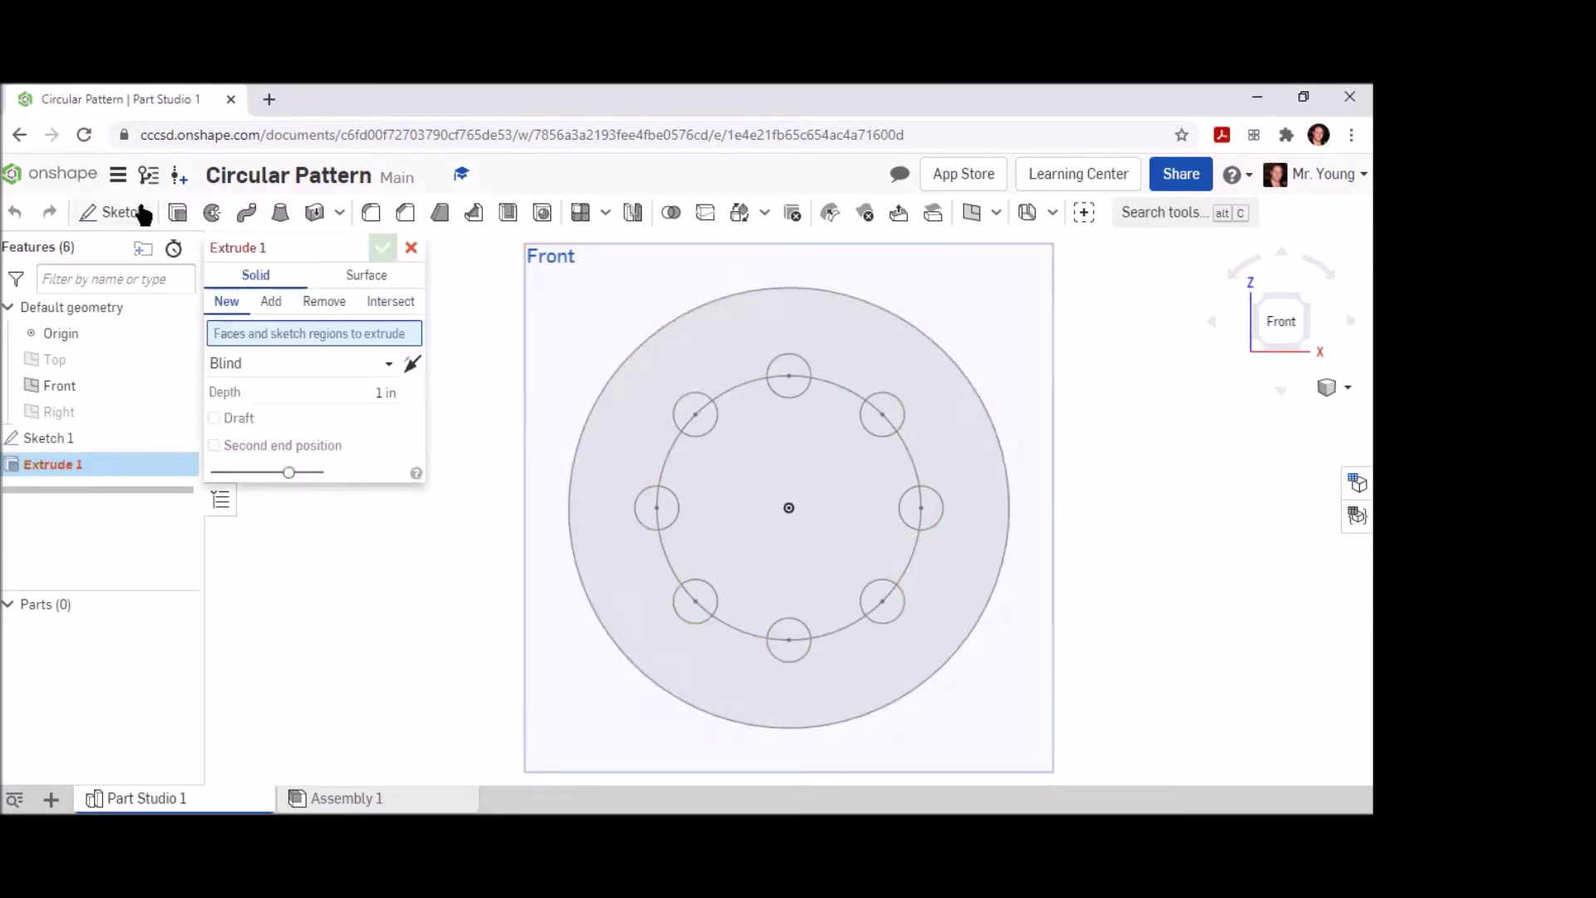
left_click(912, 354)
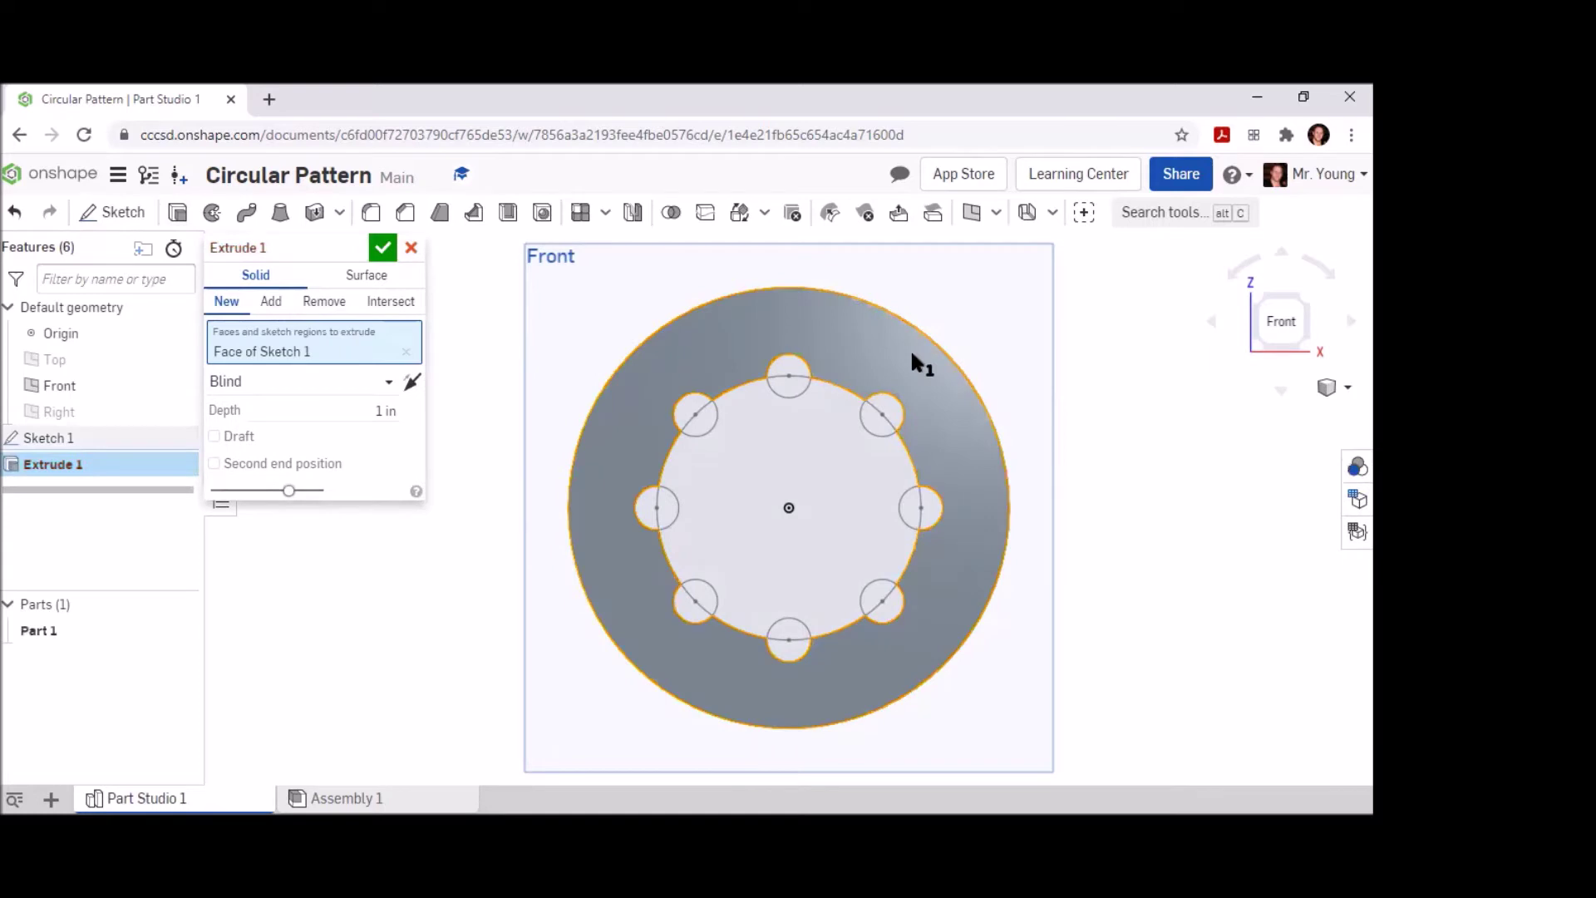
left_click(816, 471)
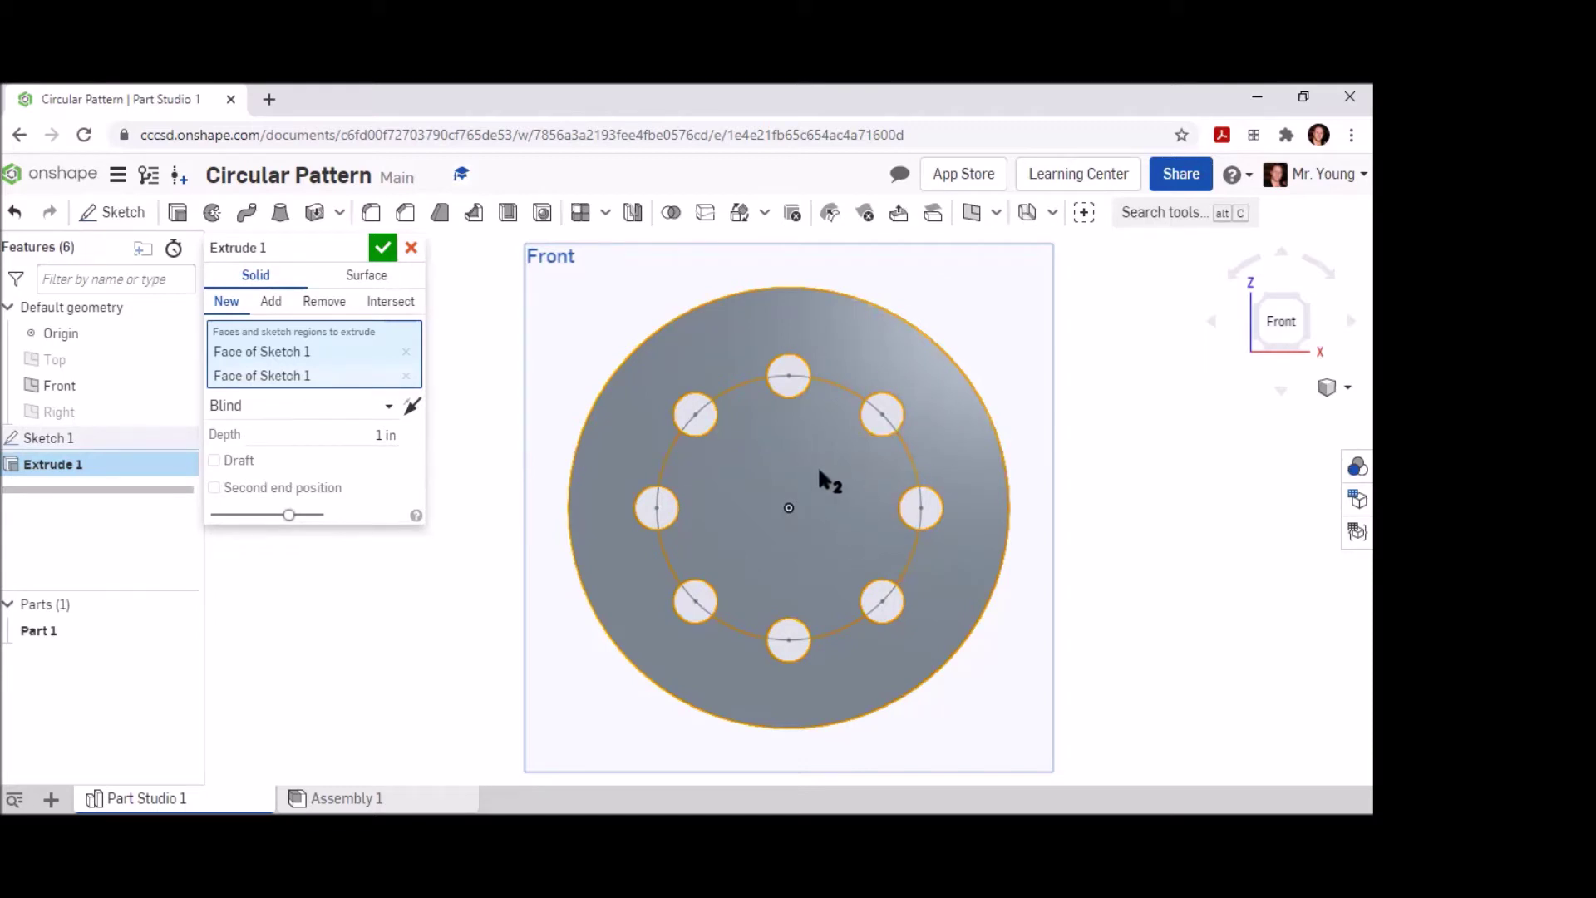
left_click(1329, 387)
left_click(1265, 411)
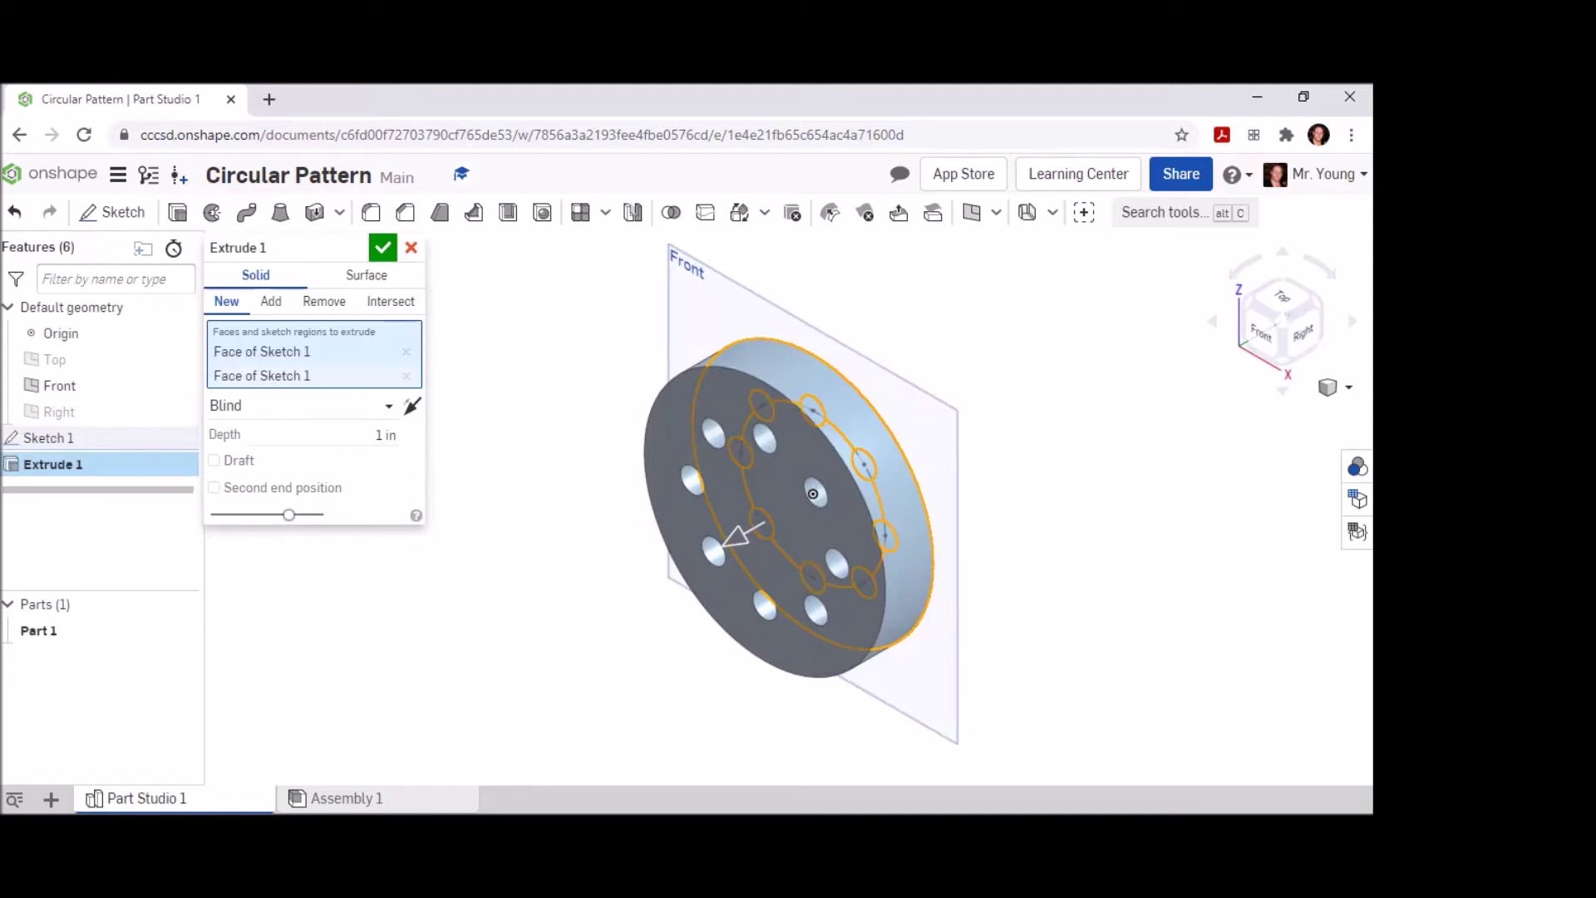
left_click(383, 248)
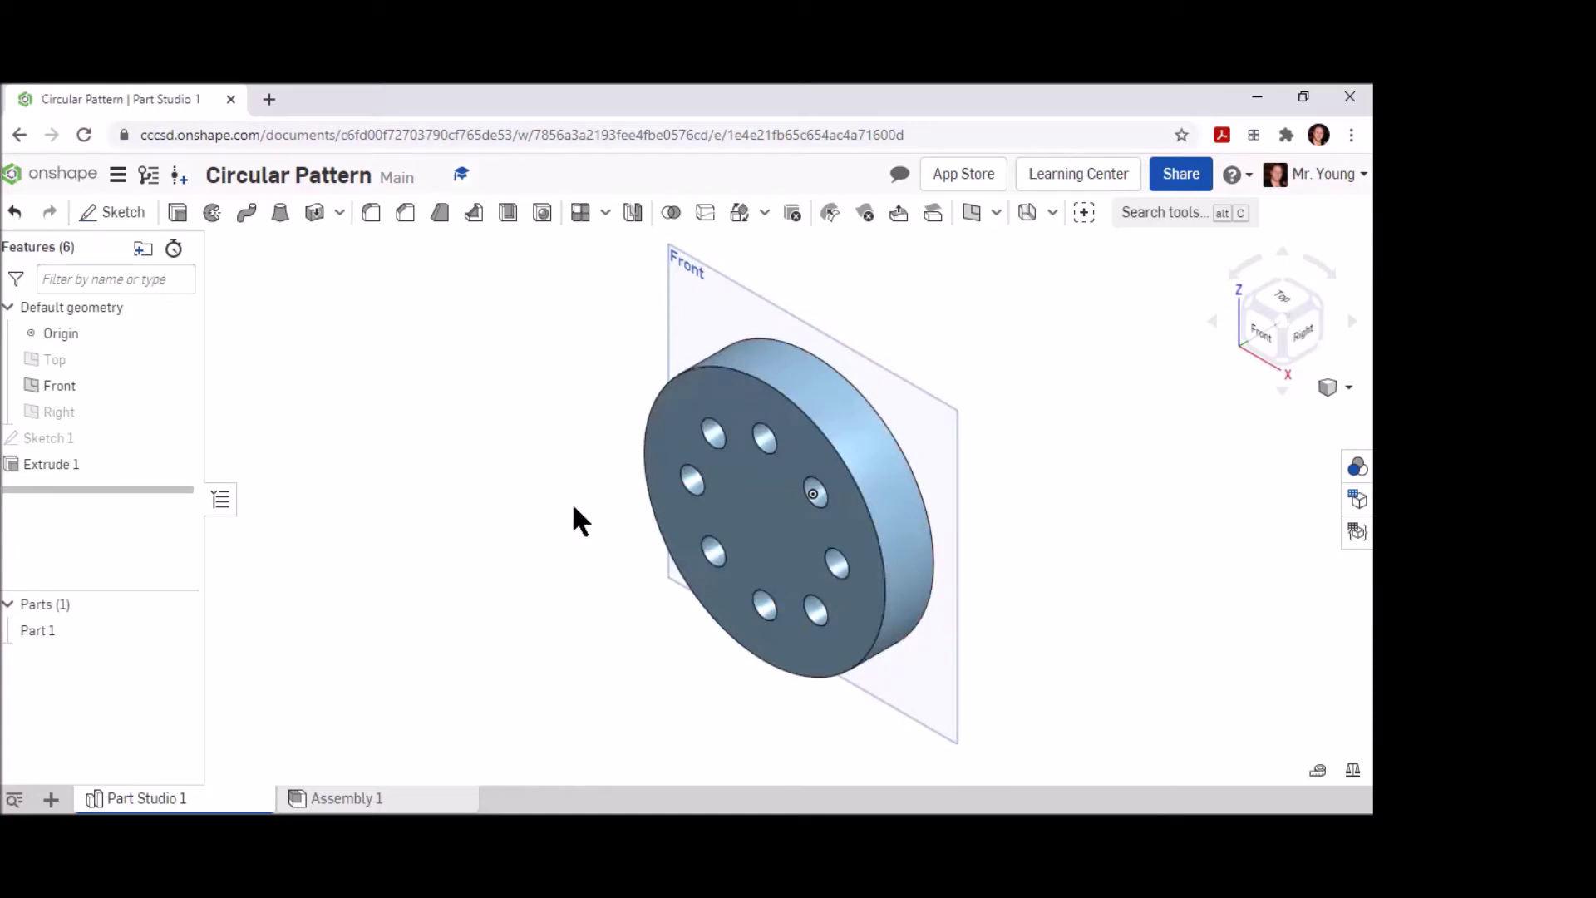
Start a sketch on the disc's front face and draw a circle about 1.58 in in diameter centred on the origin.
left_click(1257, 336)
left_click(786, 507)
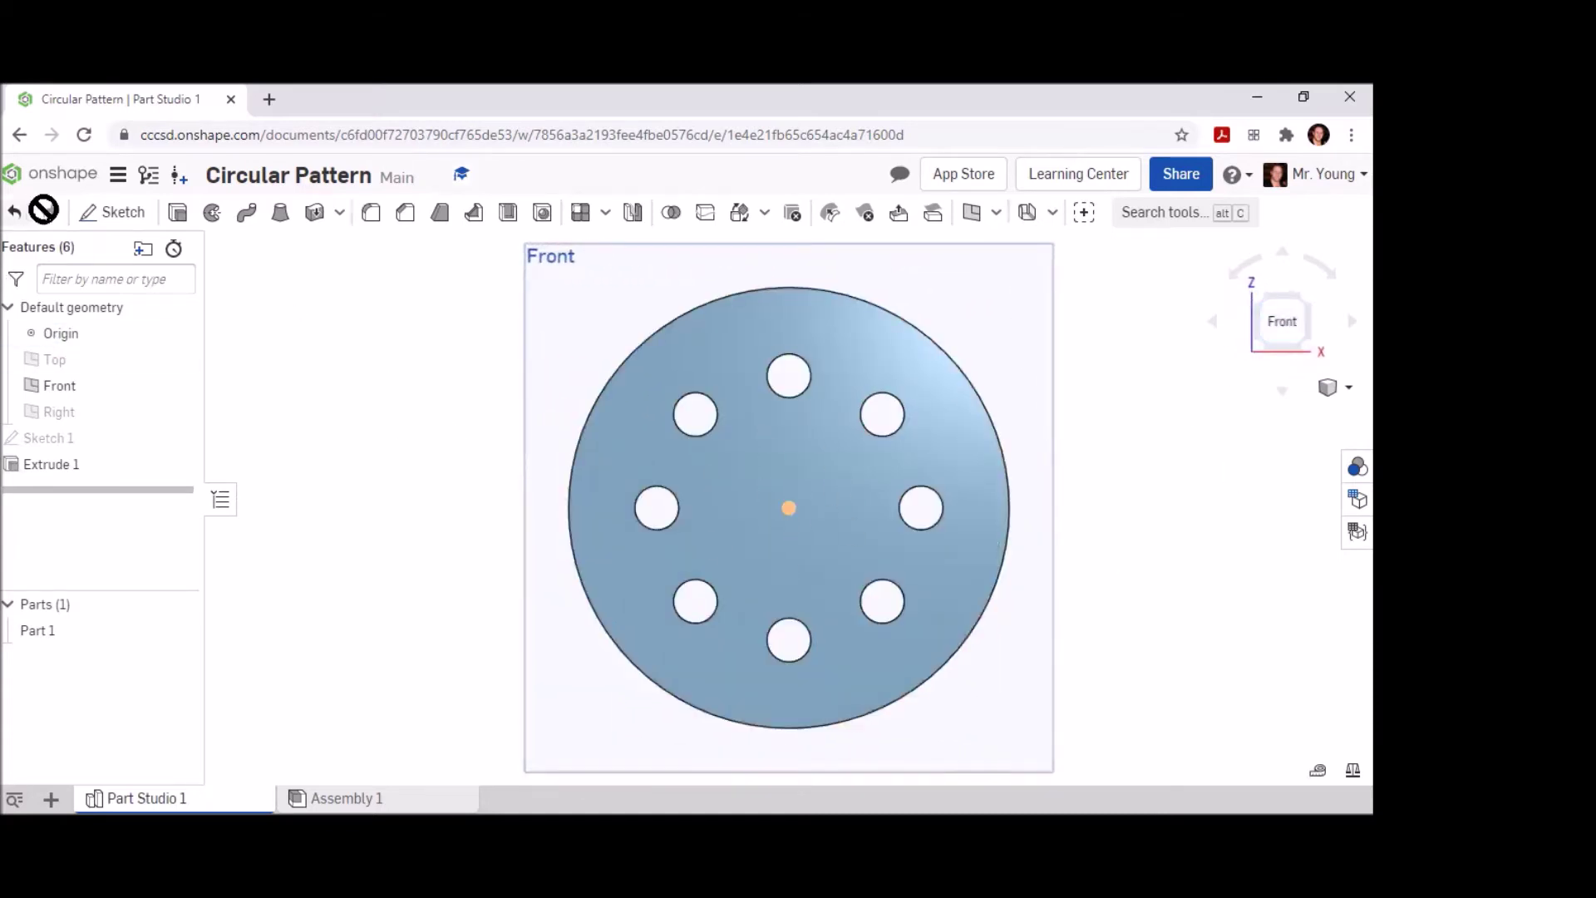
left_click(114, 214)
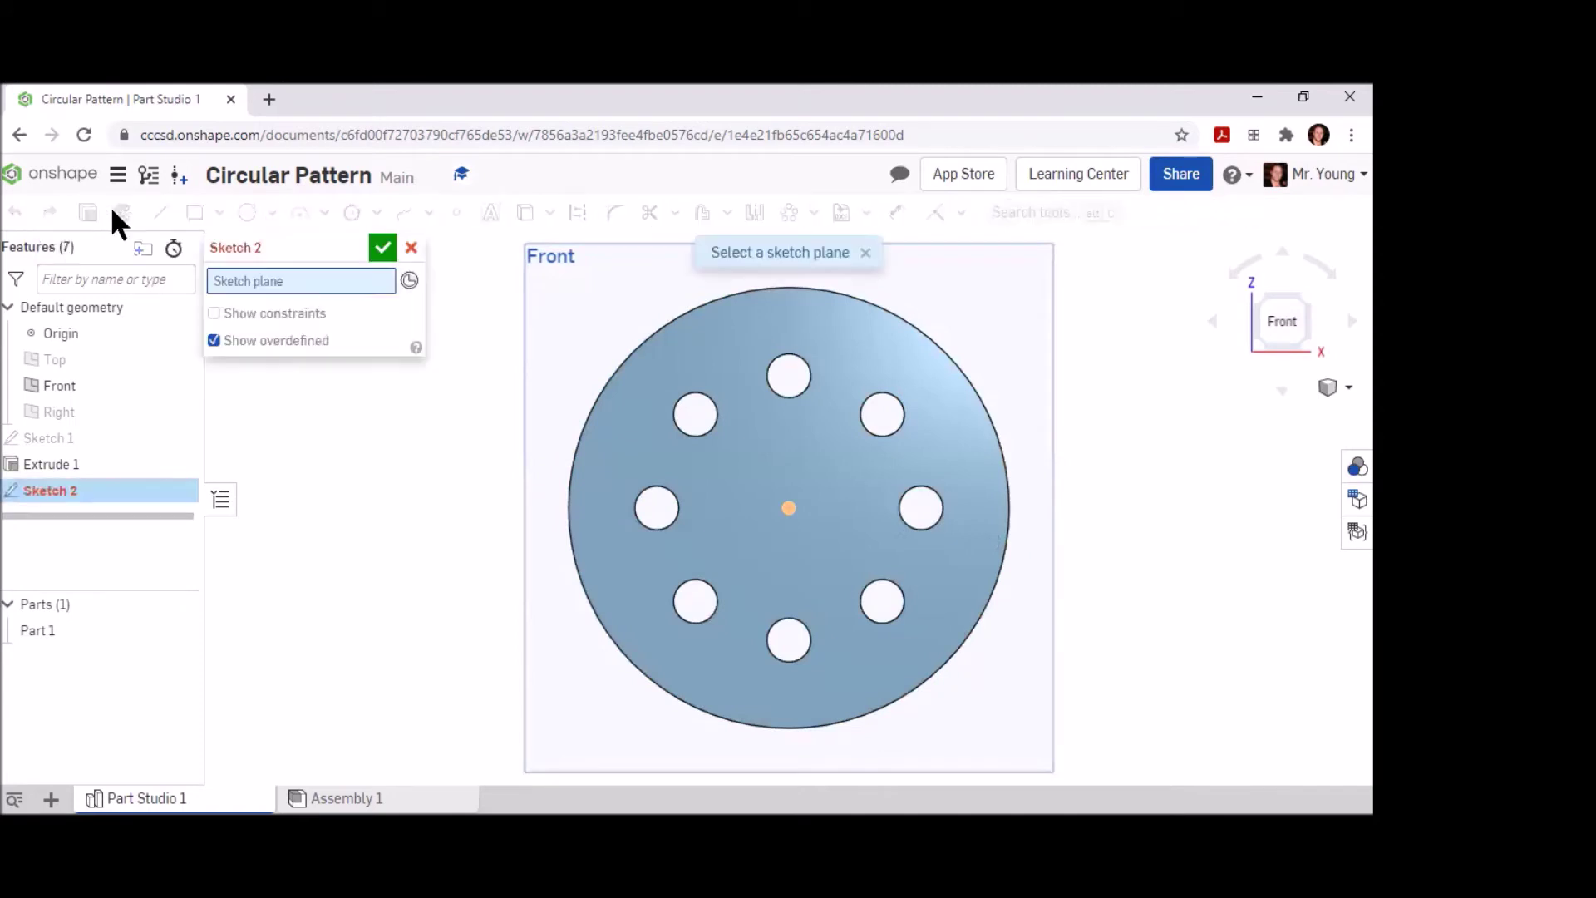
left_click(806, 446)
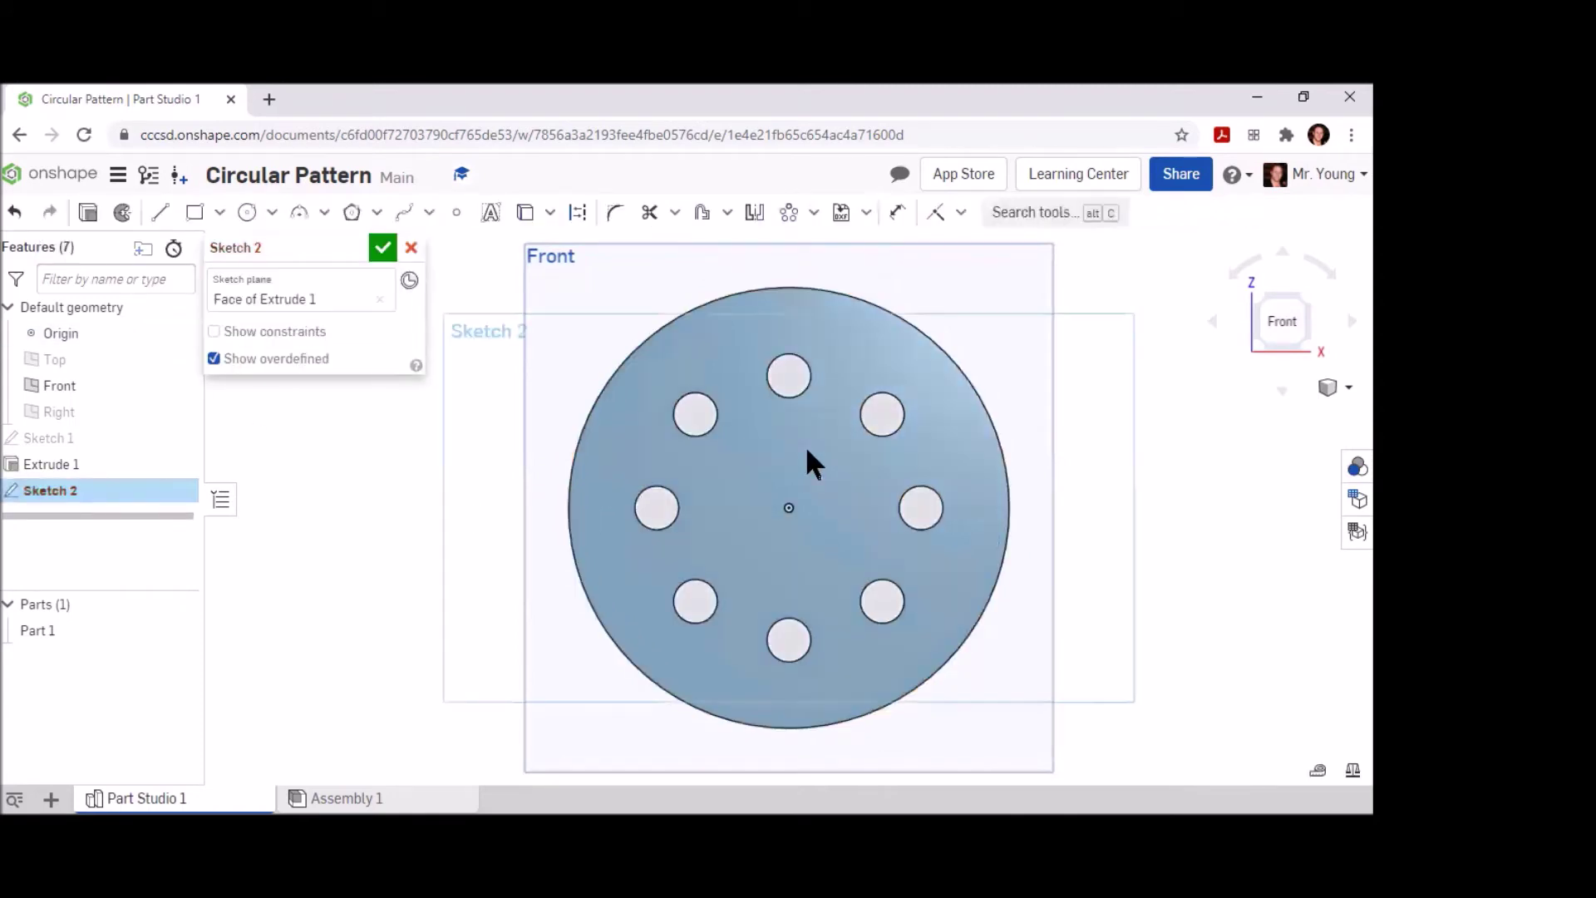
left_click(247, 212)
left_click(790, 506)
left_click(836, 458)
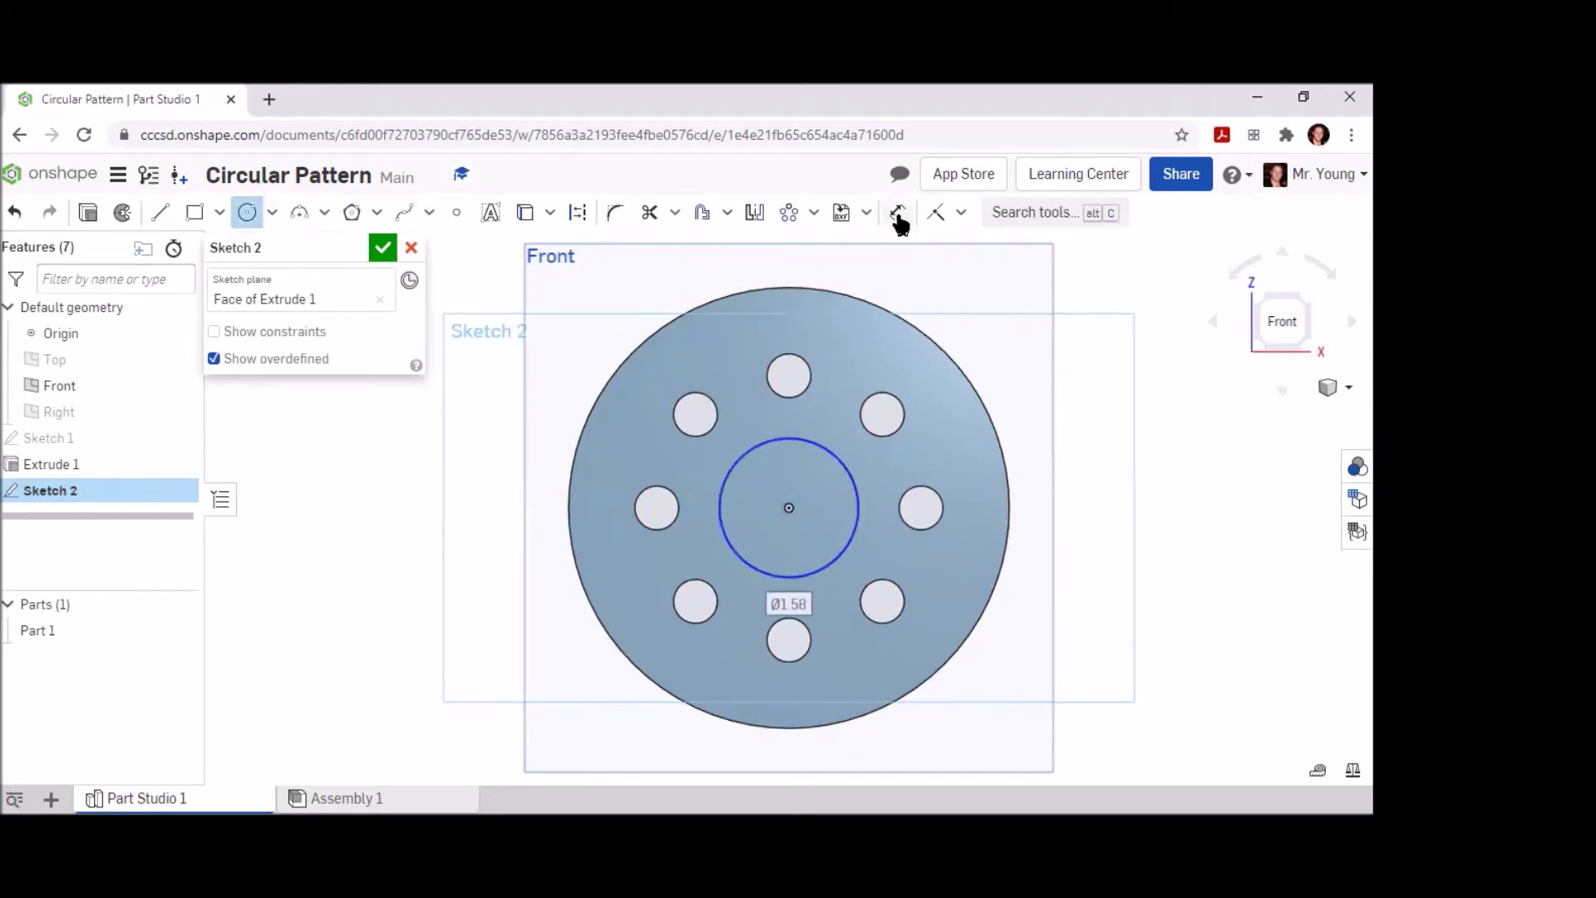
Dimension the new centre circle's diameter to 1.75 in and finish the sketch.
left_click(898, 212)
left_click(823, 444)
left_click(828, 422)
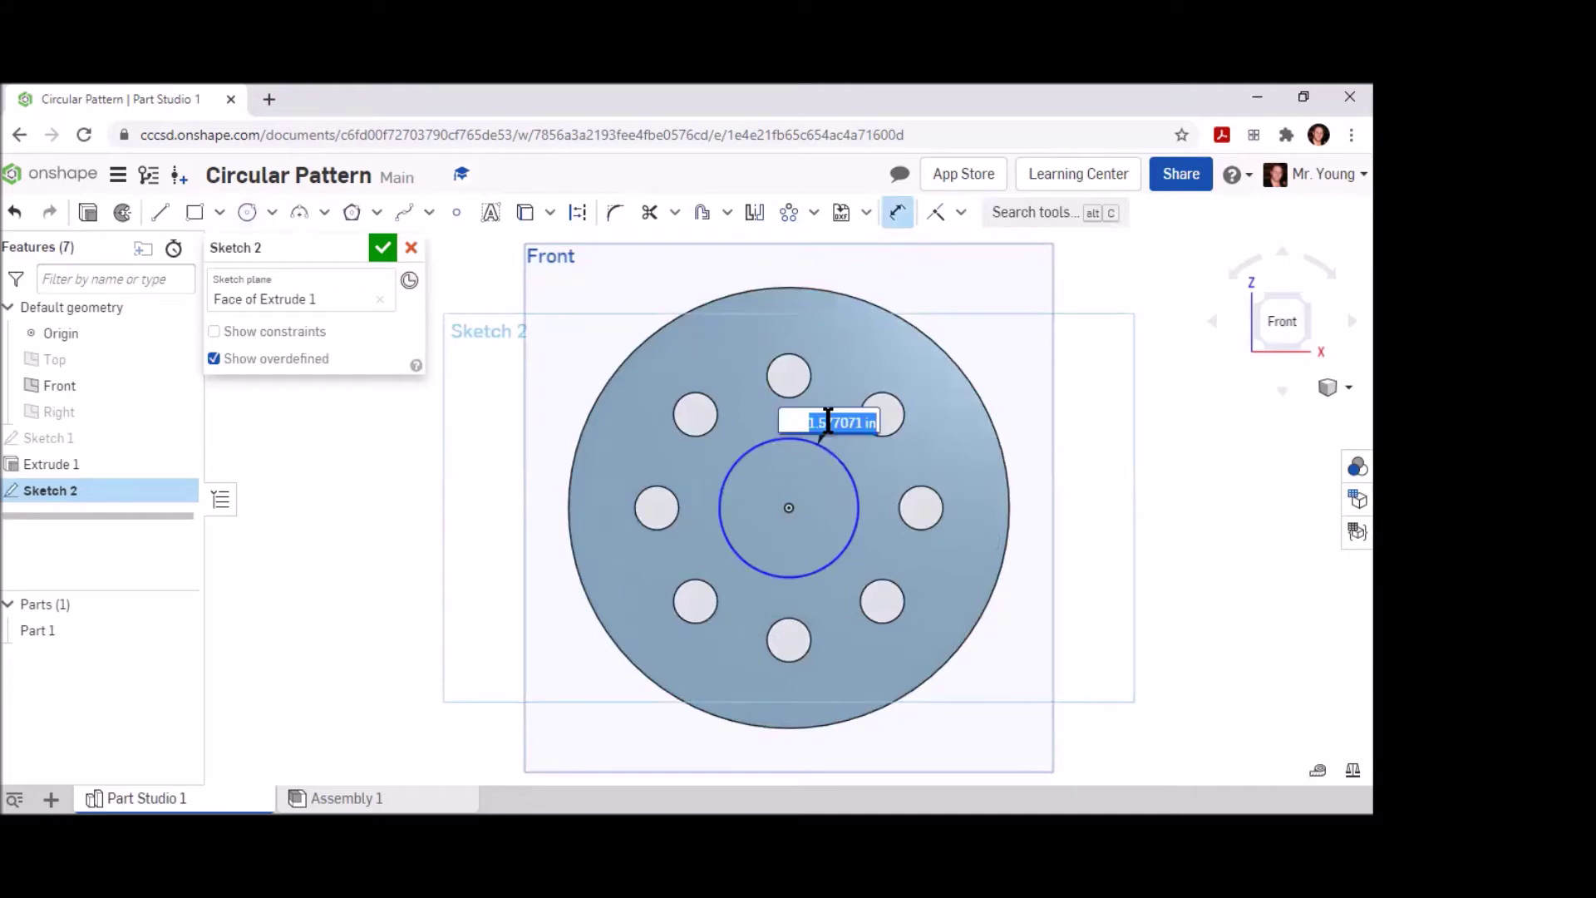
type("1.75")
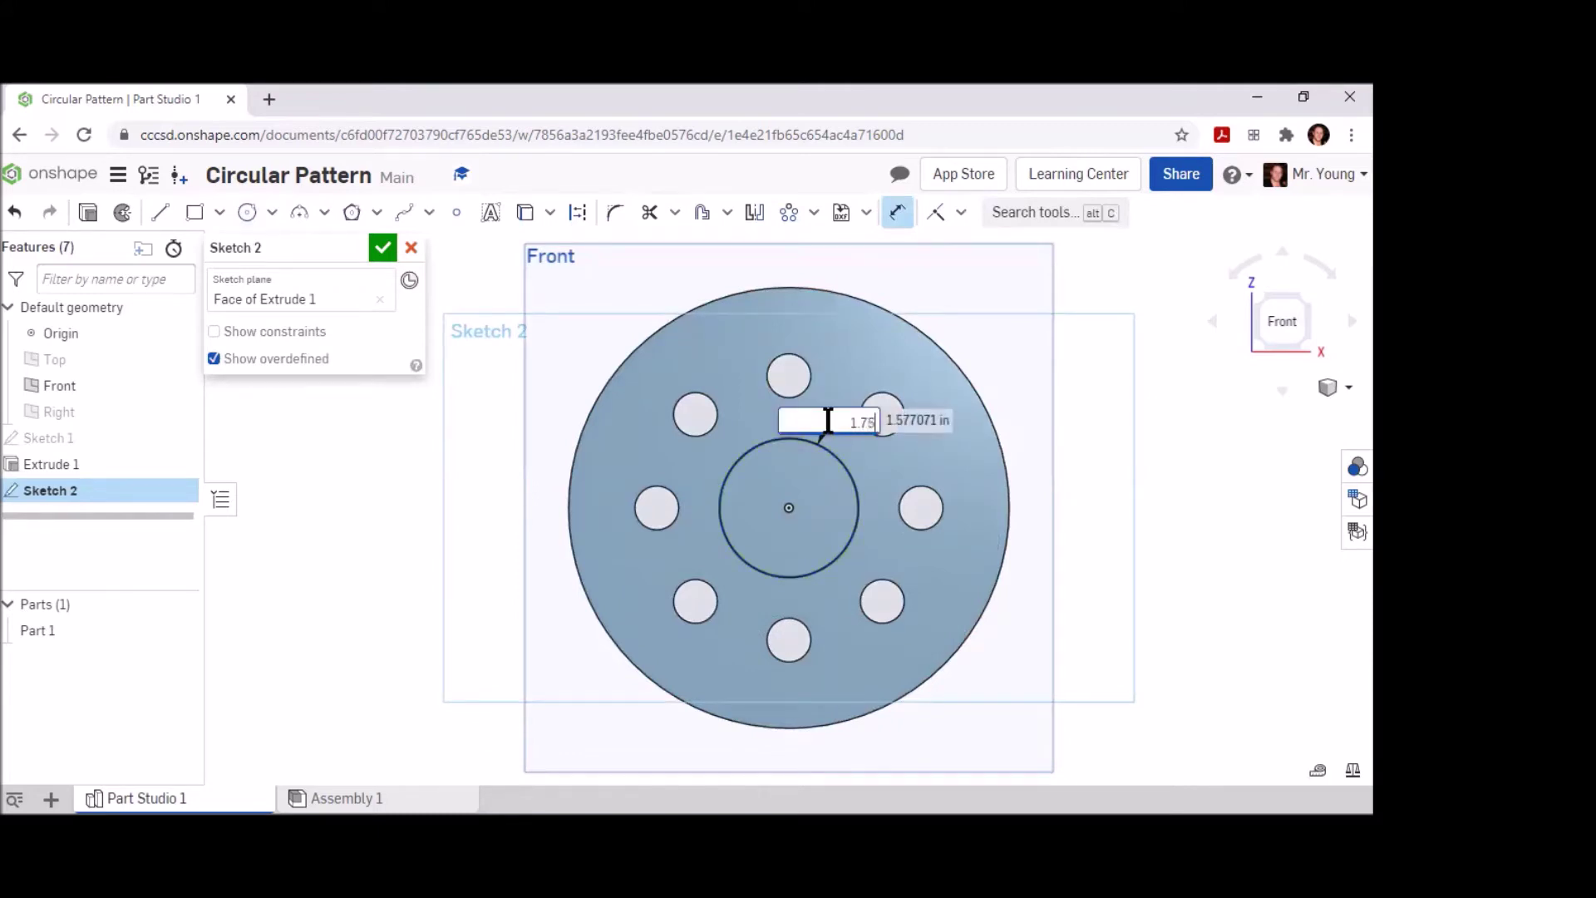
key("Return")
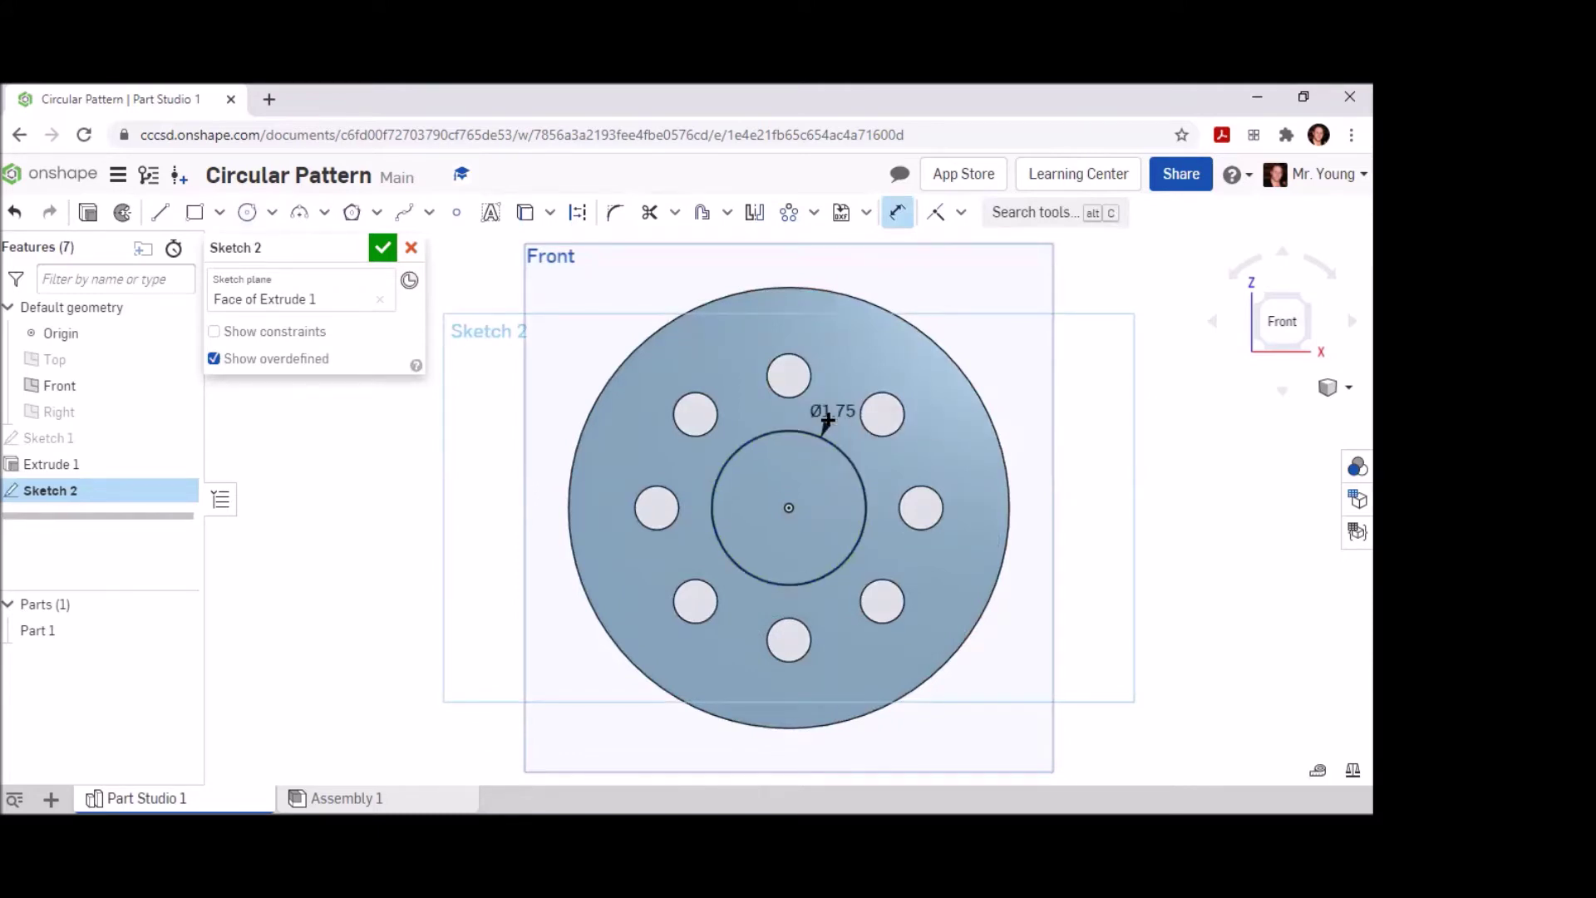
left_click(382, 247)
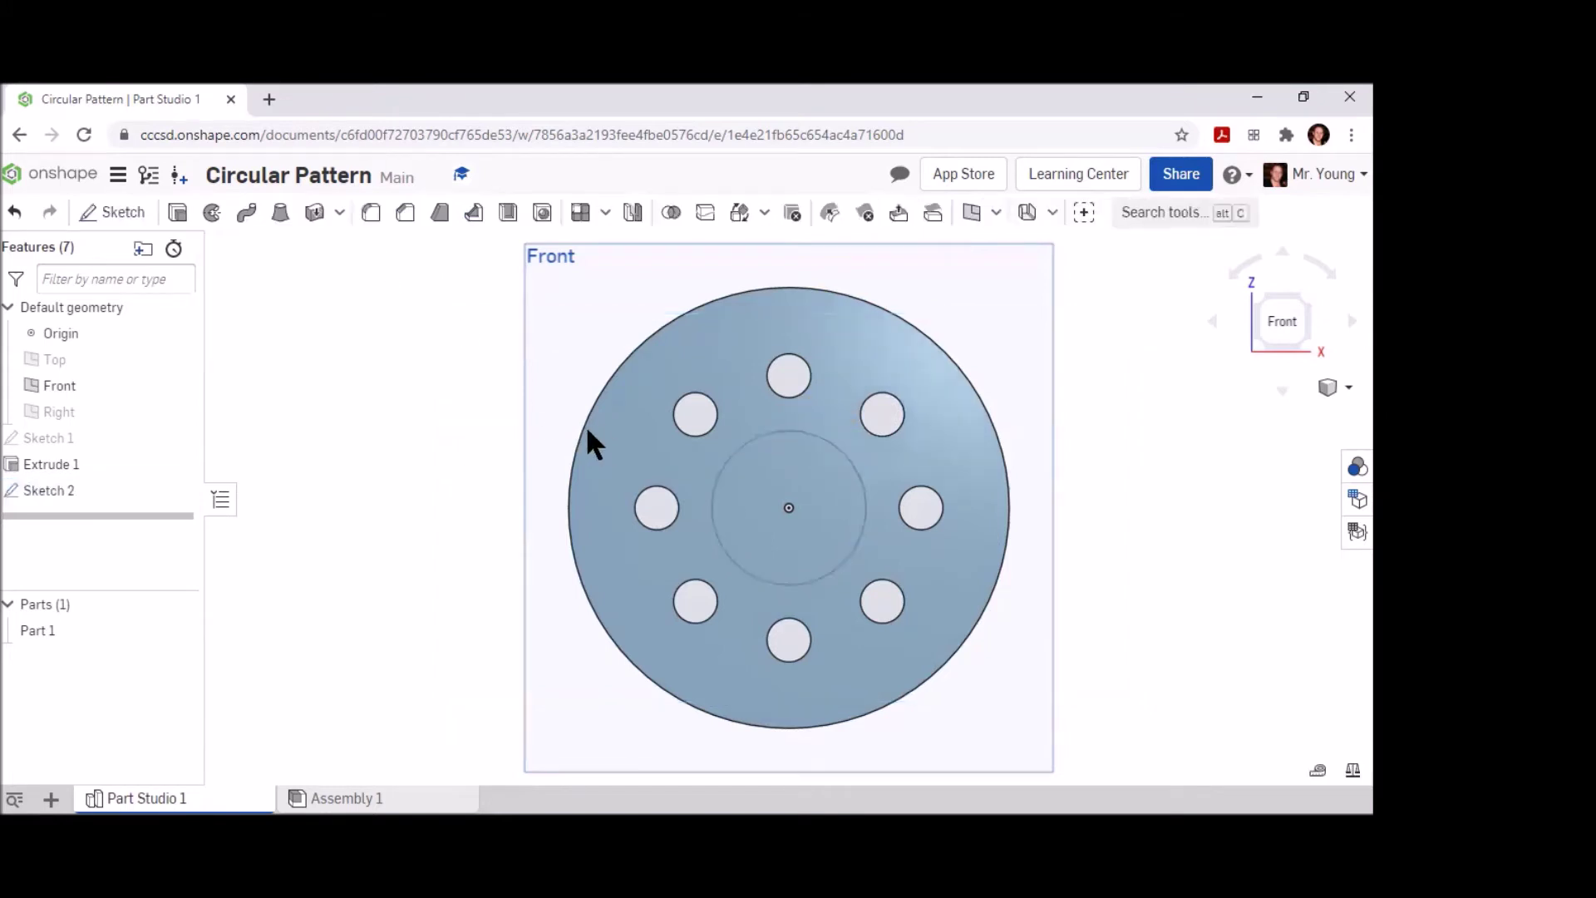
Extrude the 1.75 in circle 1 in outward from the front face, adding it to the disc as a boss.
left_click(177, 213)
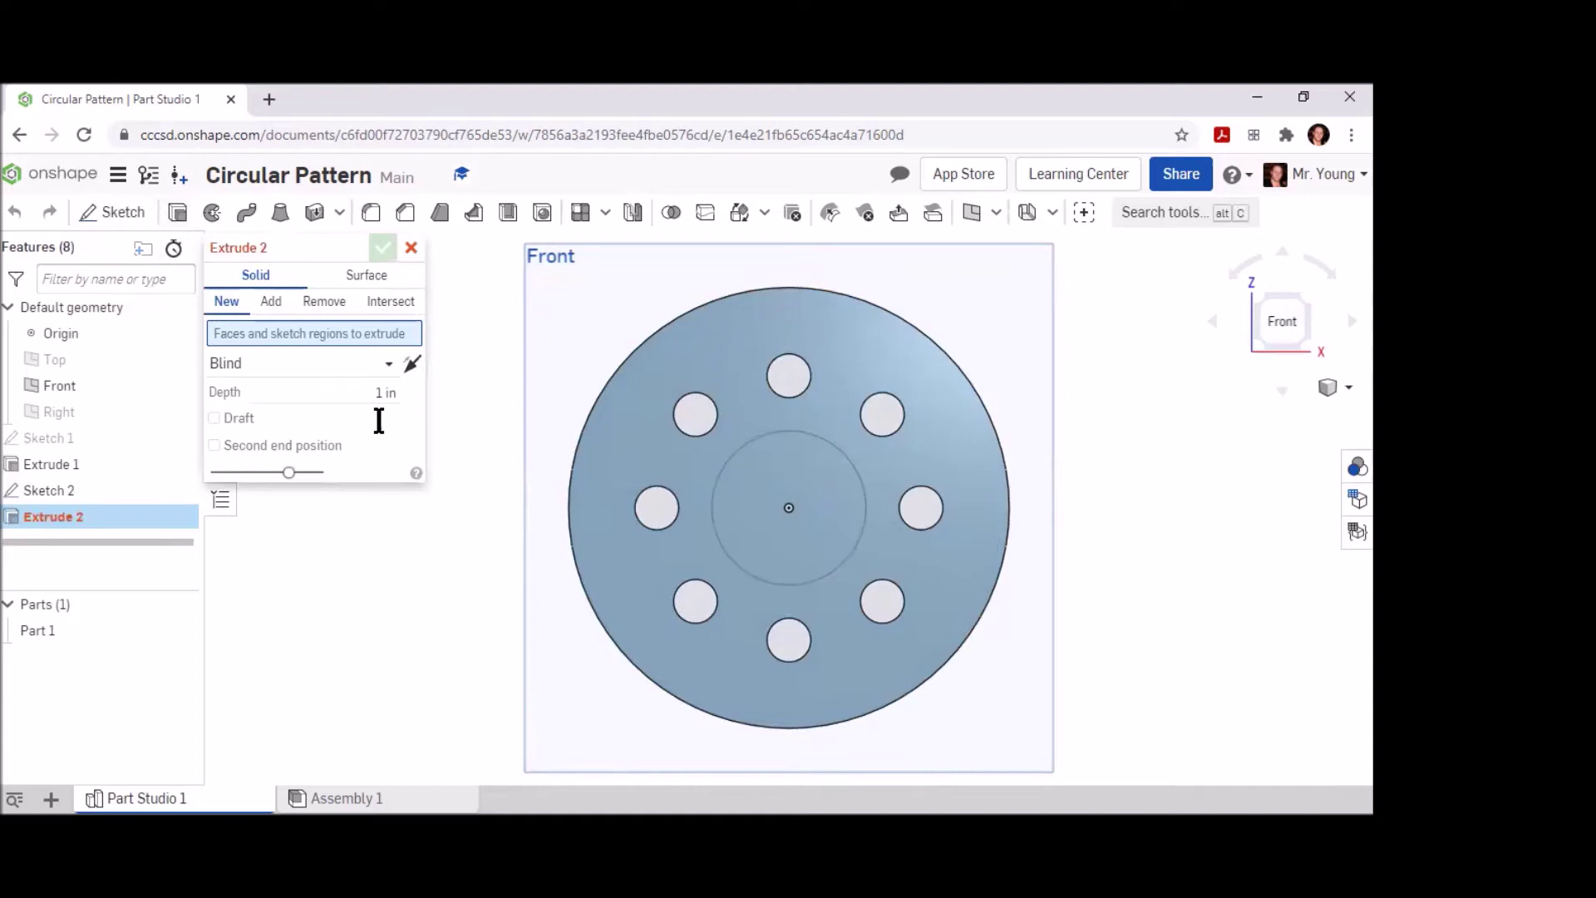
left_click(1334, 386)
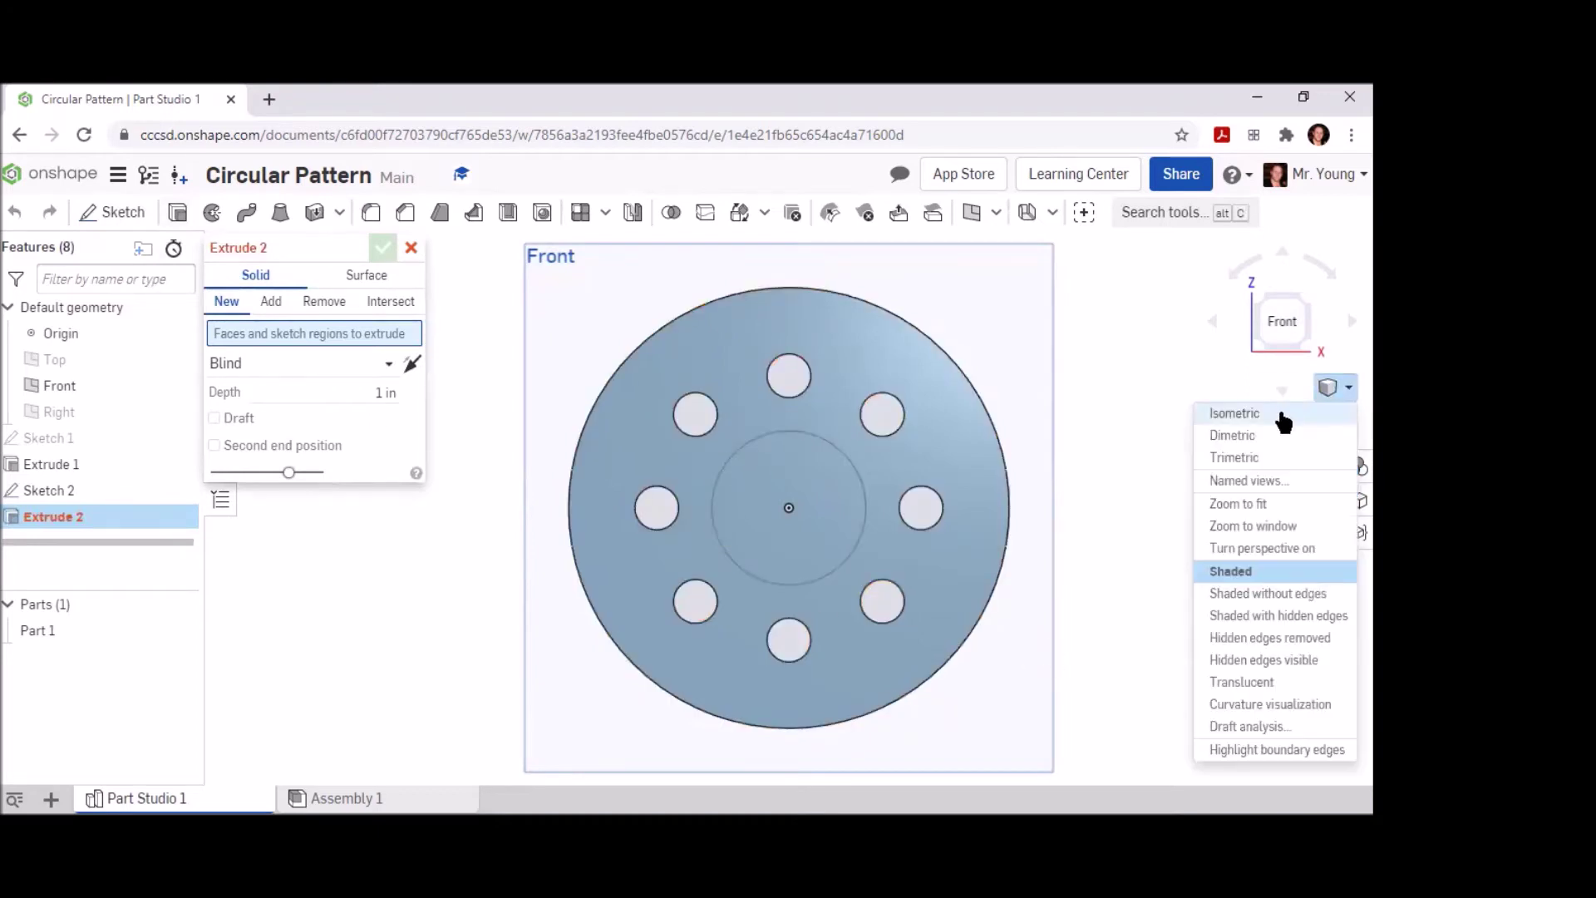
left_click(1275, 413)
left_click(773, 506)
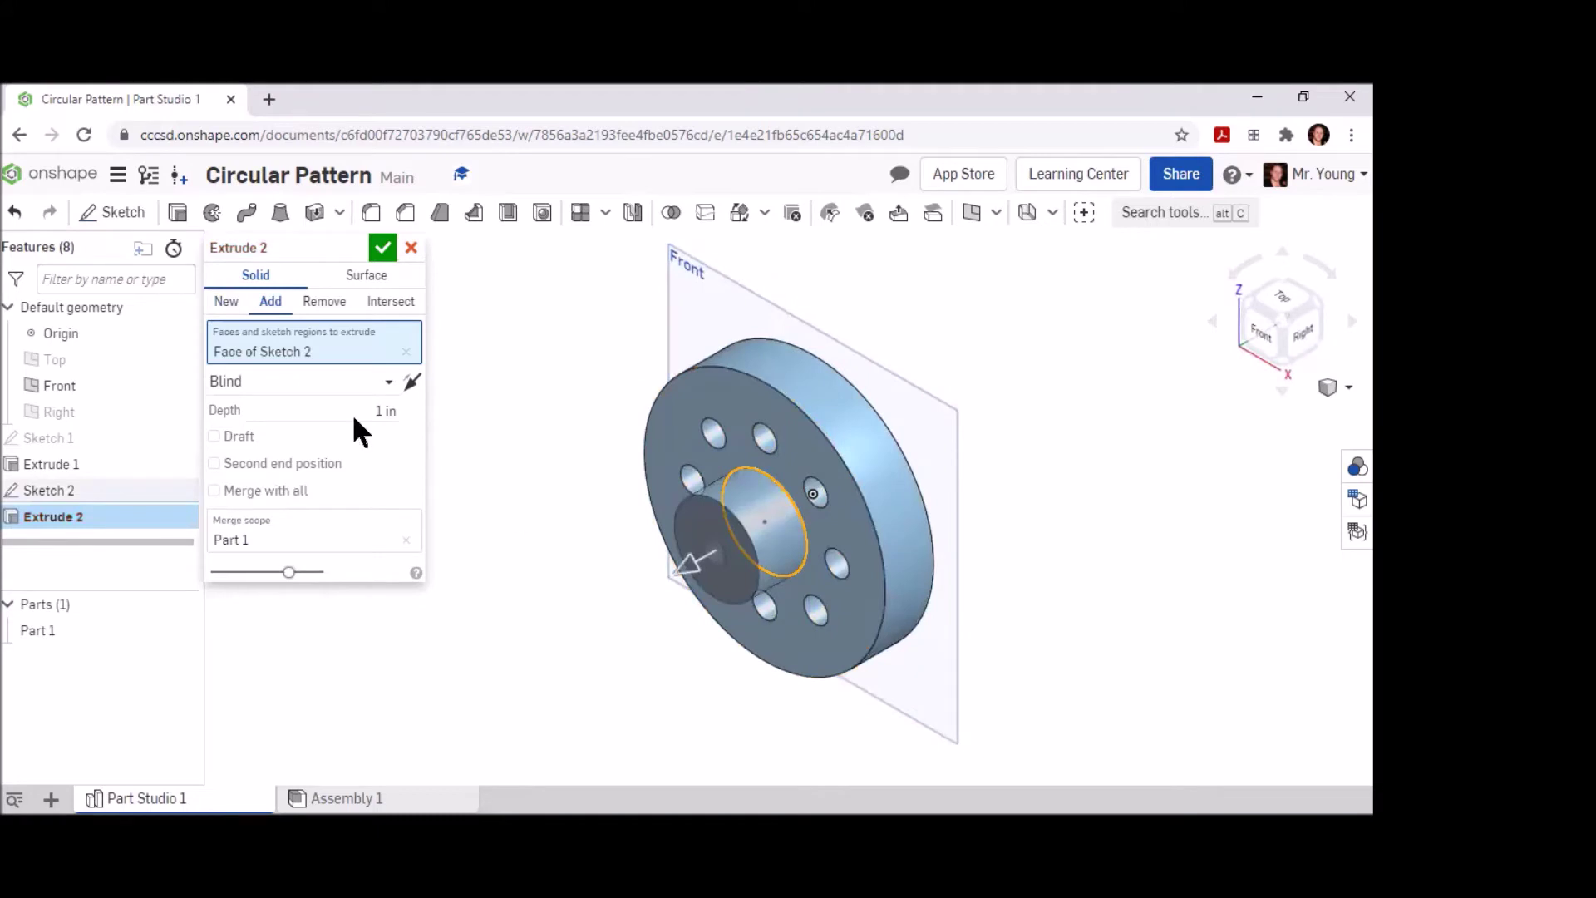
left_click(381, 248)
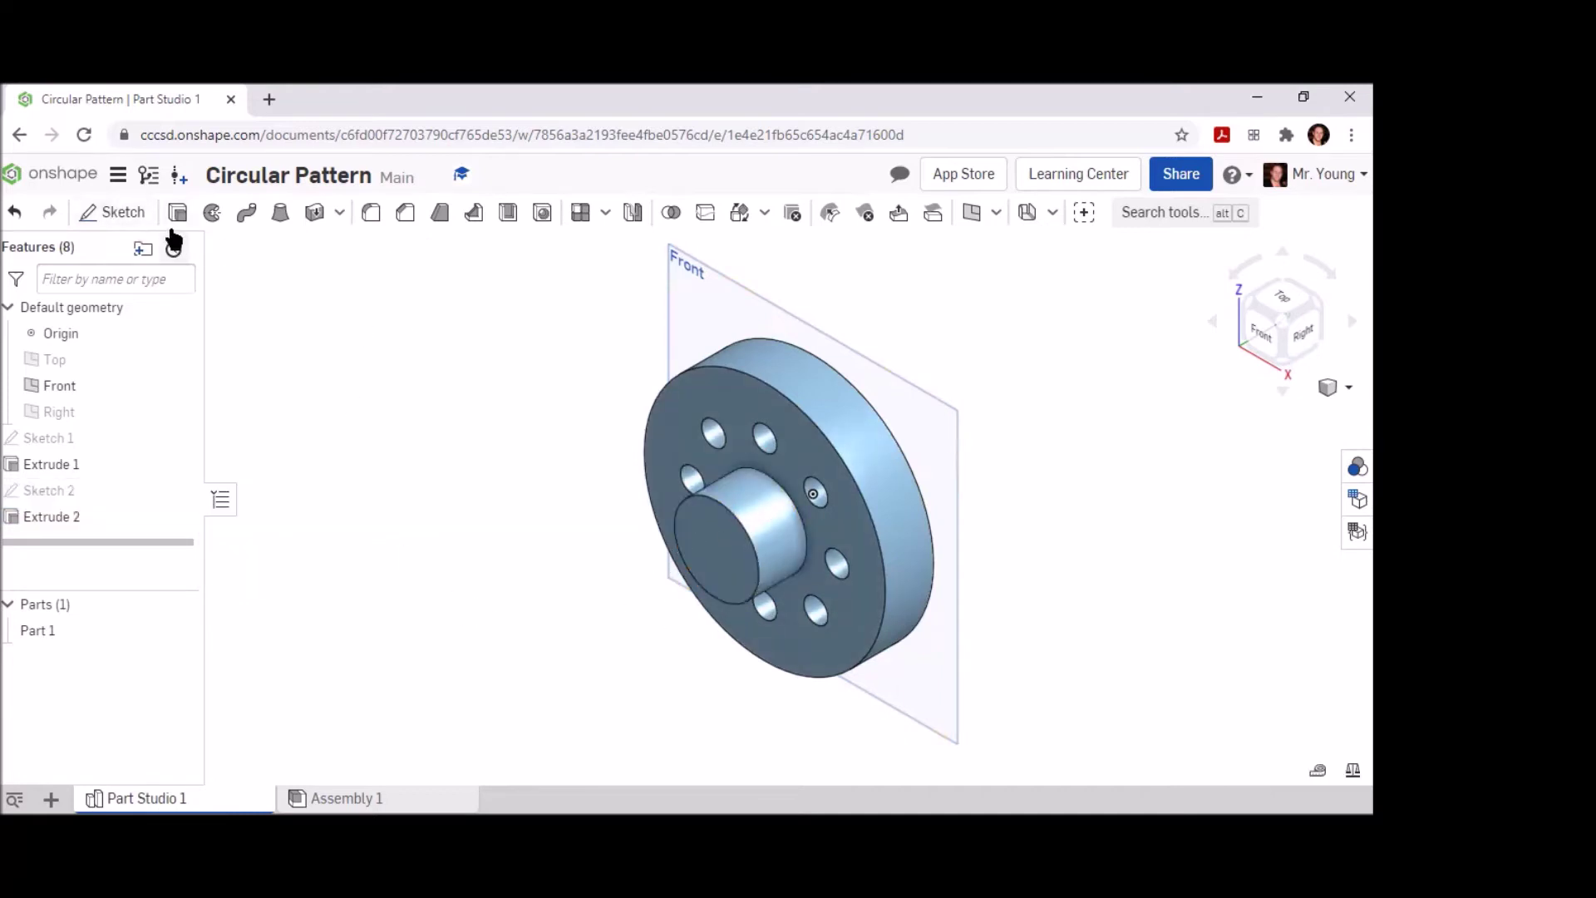
Start a sketch on the boss's end face and draw a small circle centred on the origin.
left_click(121, 214)
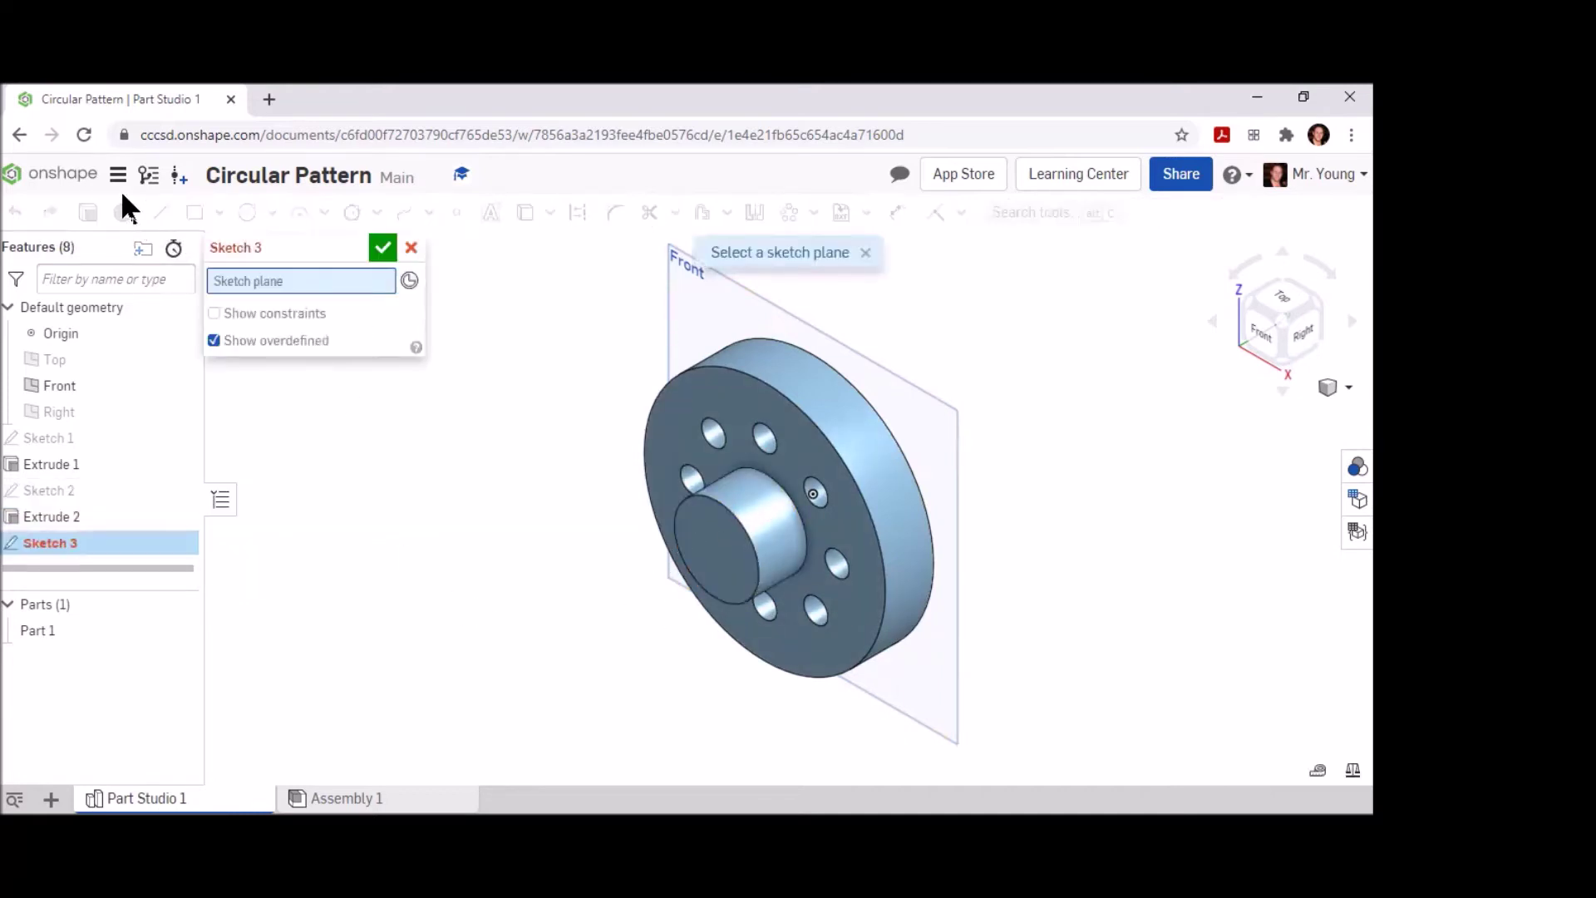
left_click(705, 524)
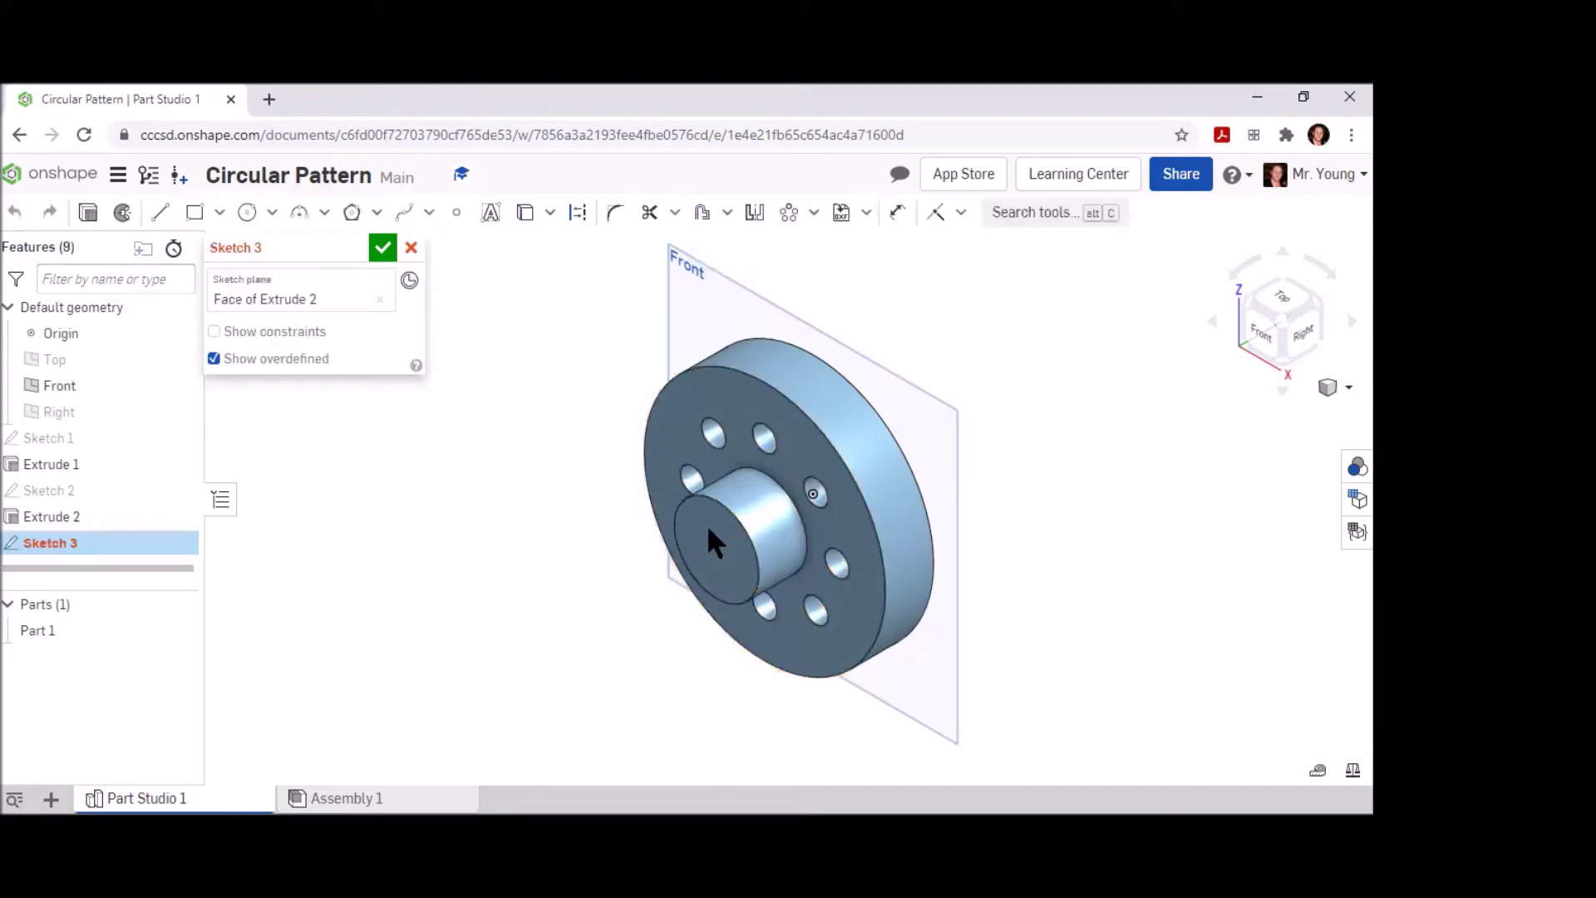
left_click(1260, 334)
left_click(251, 215)
left_click(789, 508)
left_click(808, 484)
Set the diameter of the small circle on the boss face to 0.5 in and finish the sketch.
left_click(897, 212)
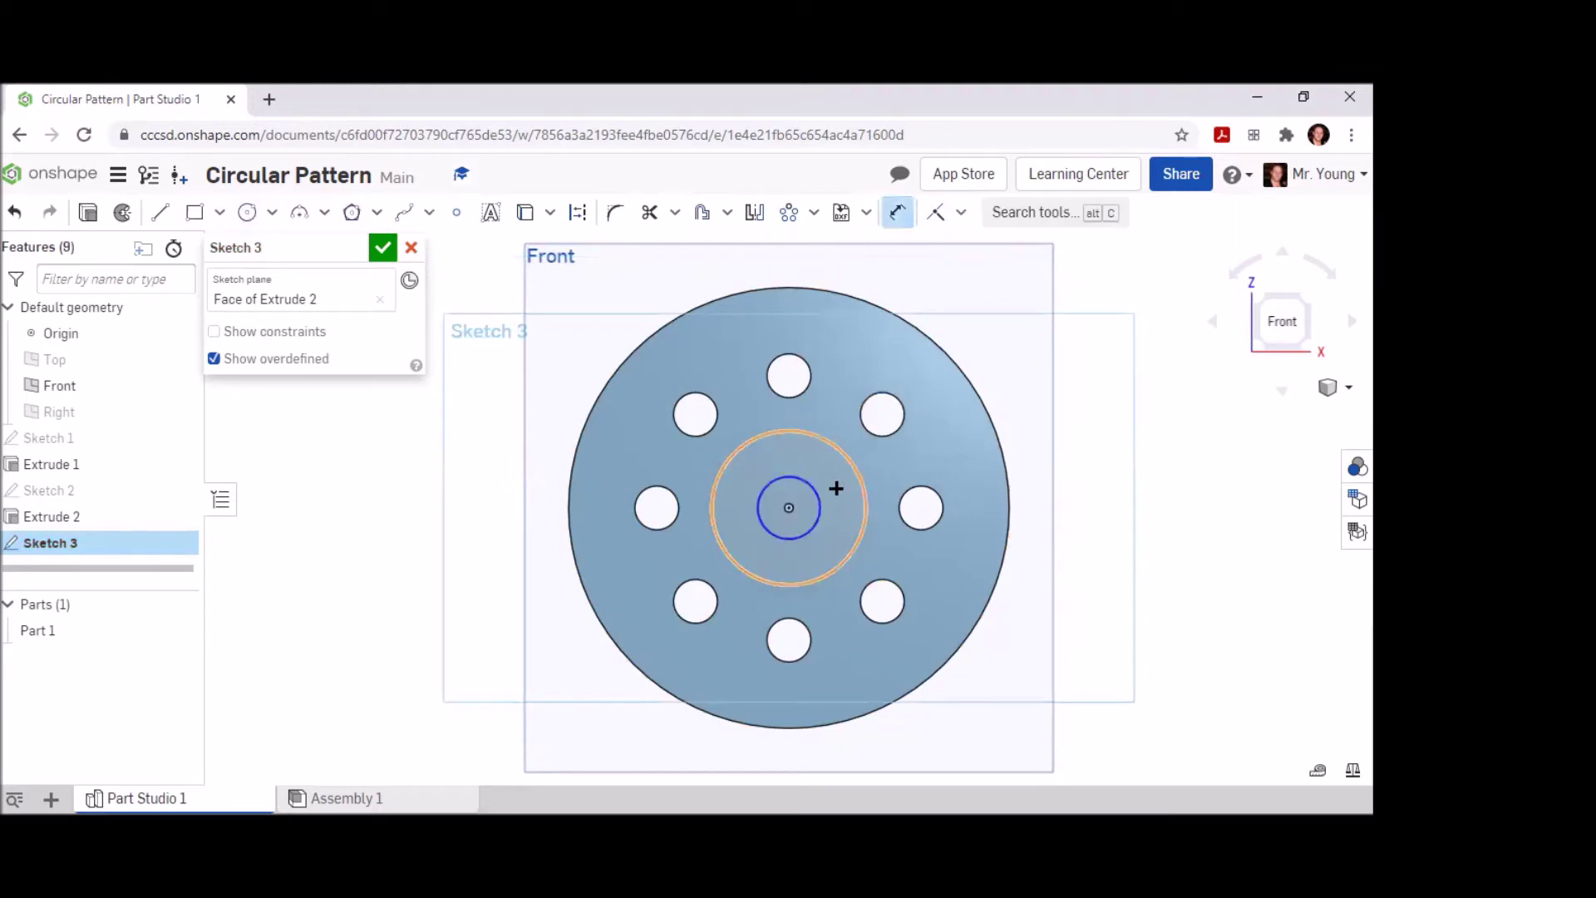
left_click(819, 499)
left_click(841, 481)
type("0.5")
key("Return")
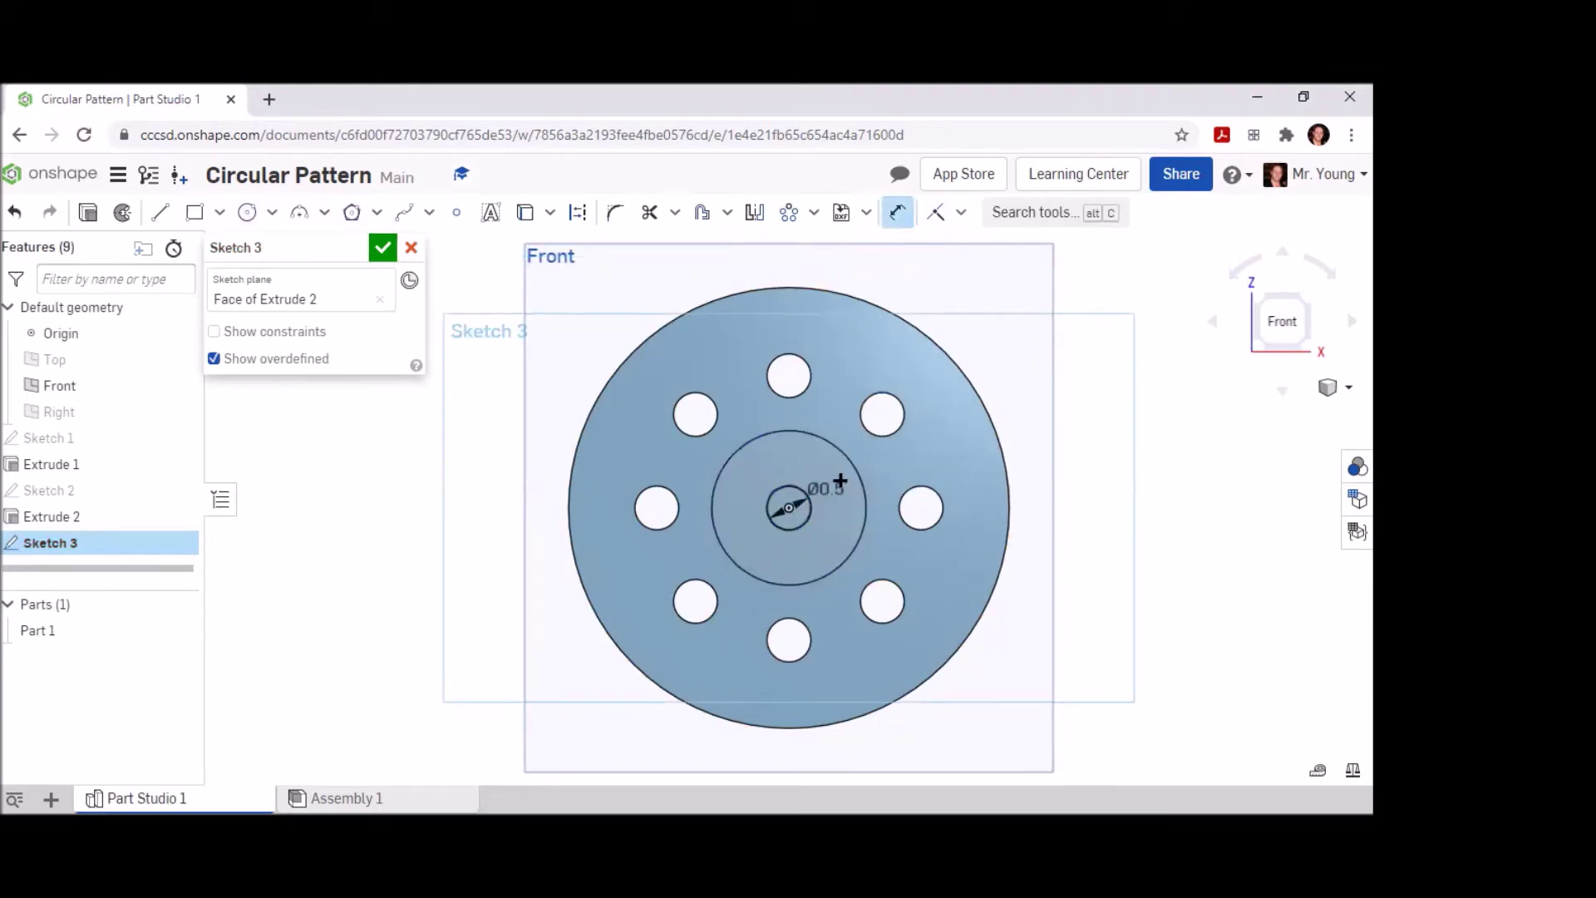
left_click(383, 248)
Cut a blind hole 0.75 in deep into the boss from the 0.5 in circle with a Remove extrude.
left_click(177, 213)
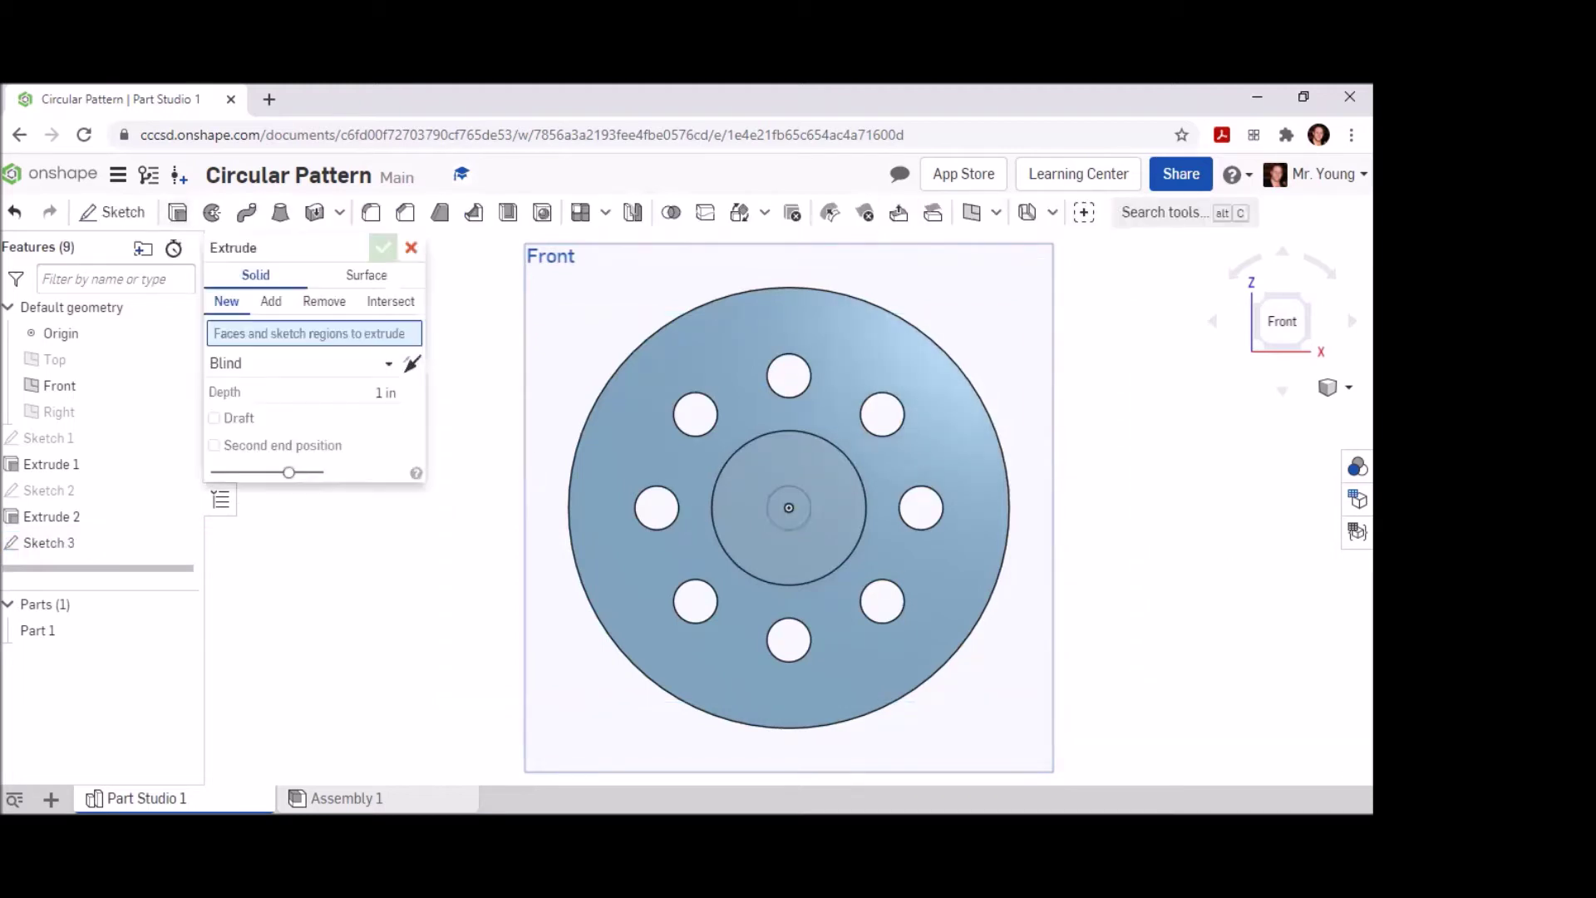
left_click(1325, 388)
left_click(1289, 411)
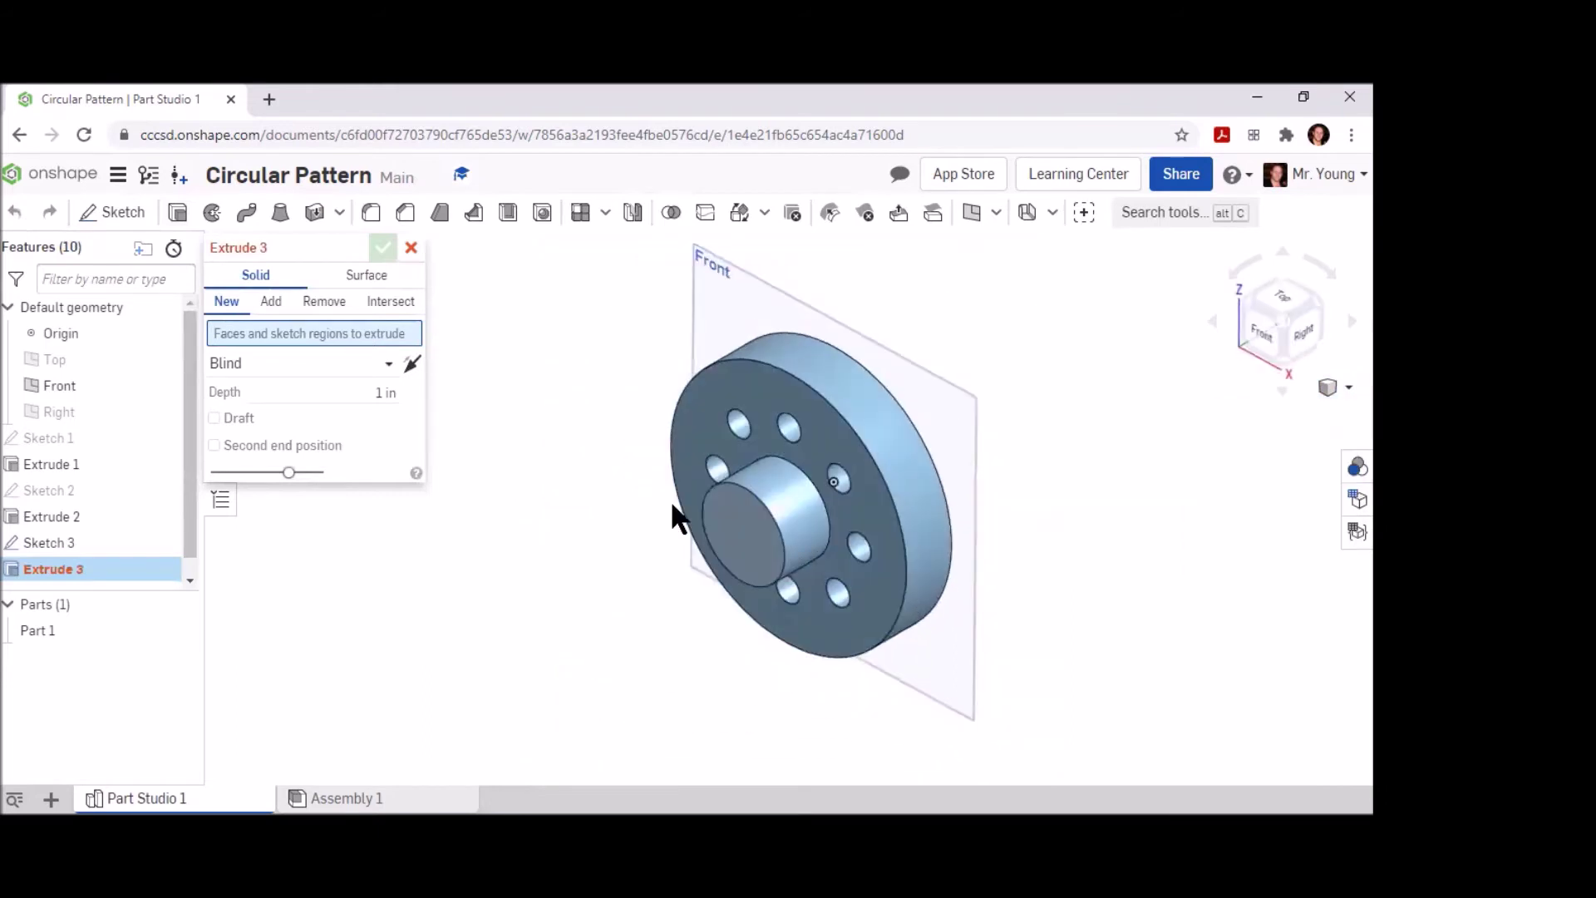
left_click(751, 535)
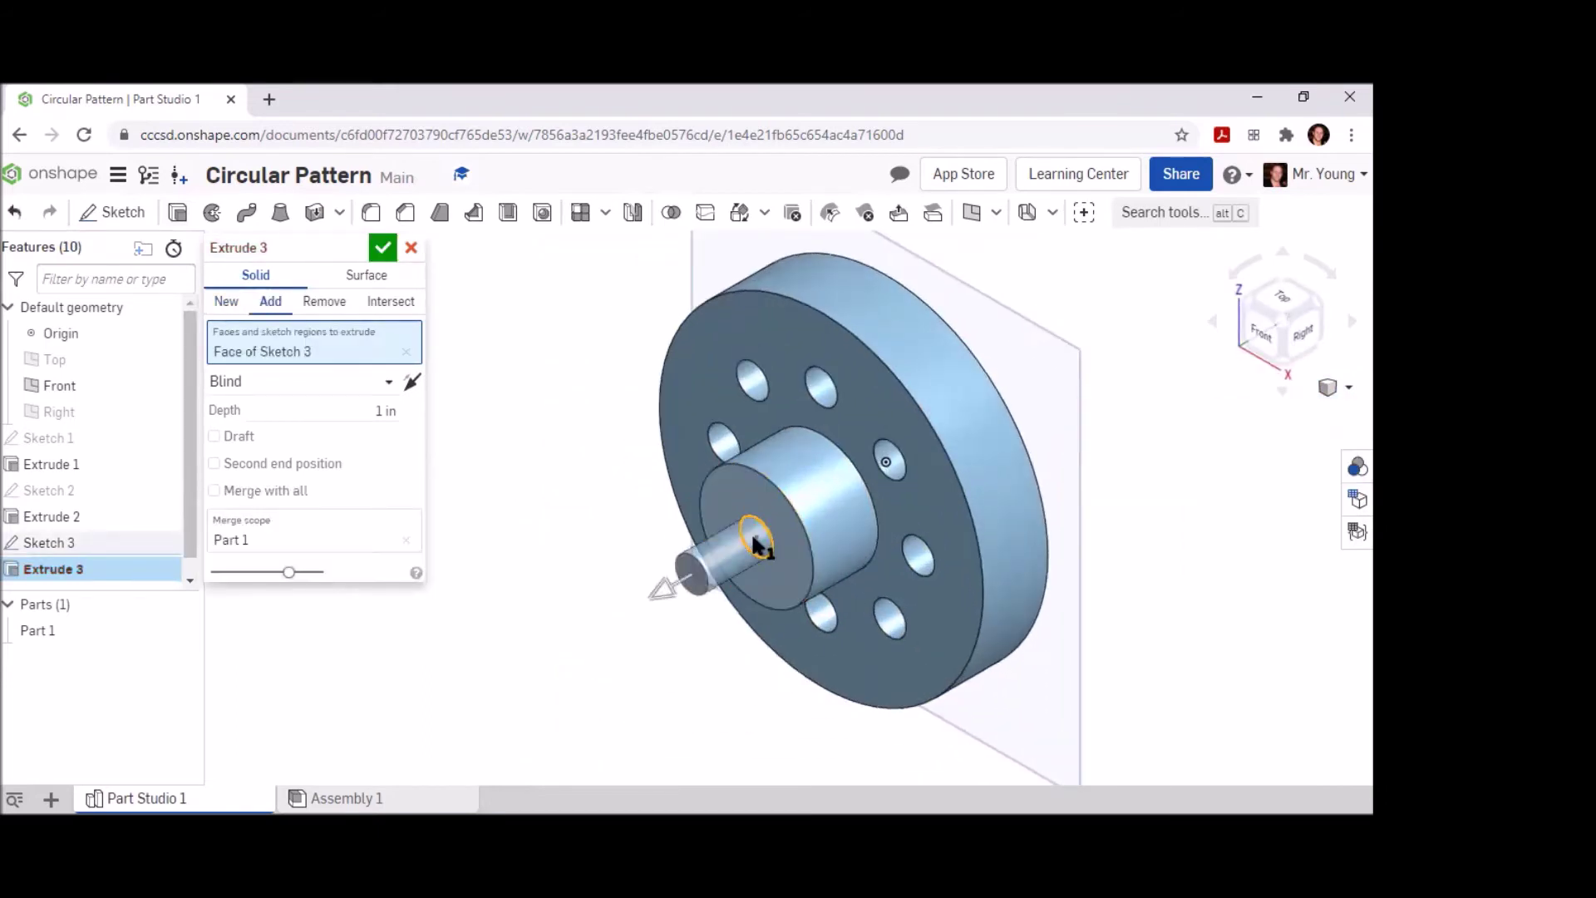
left_click(385, 412)
type(".75")
left_click(323, 302)
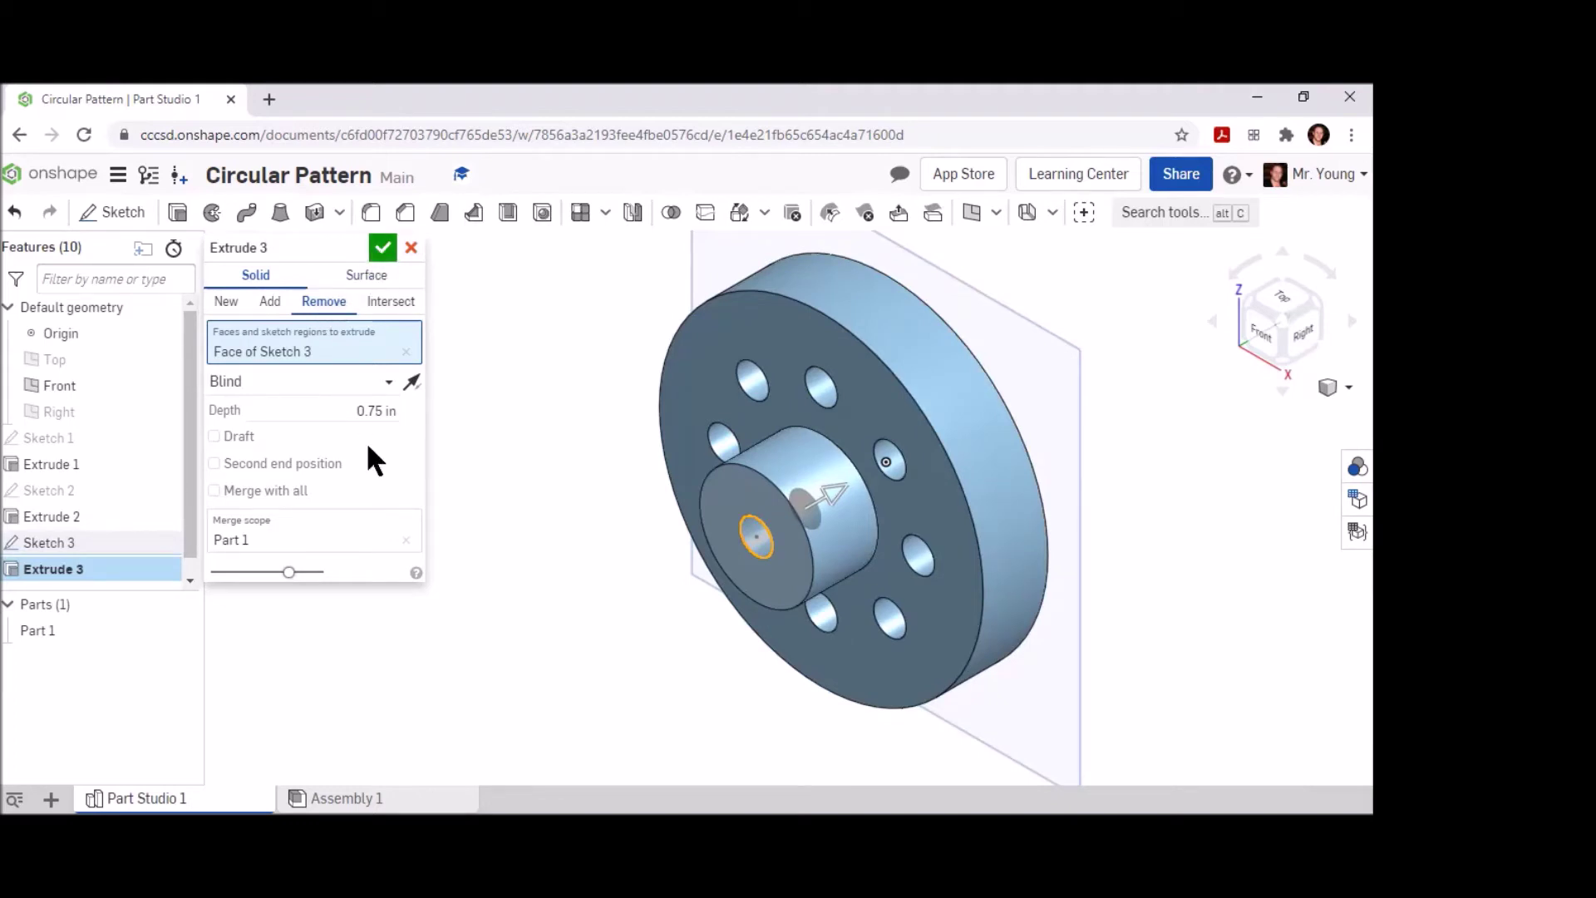
left_click(382, 247)
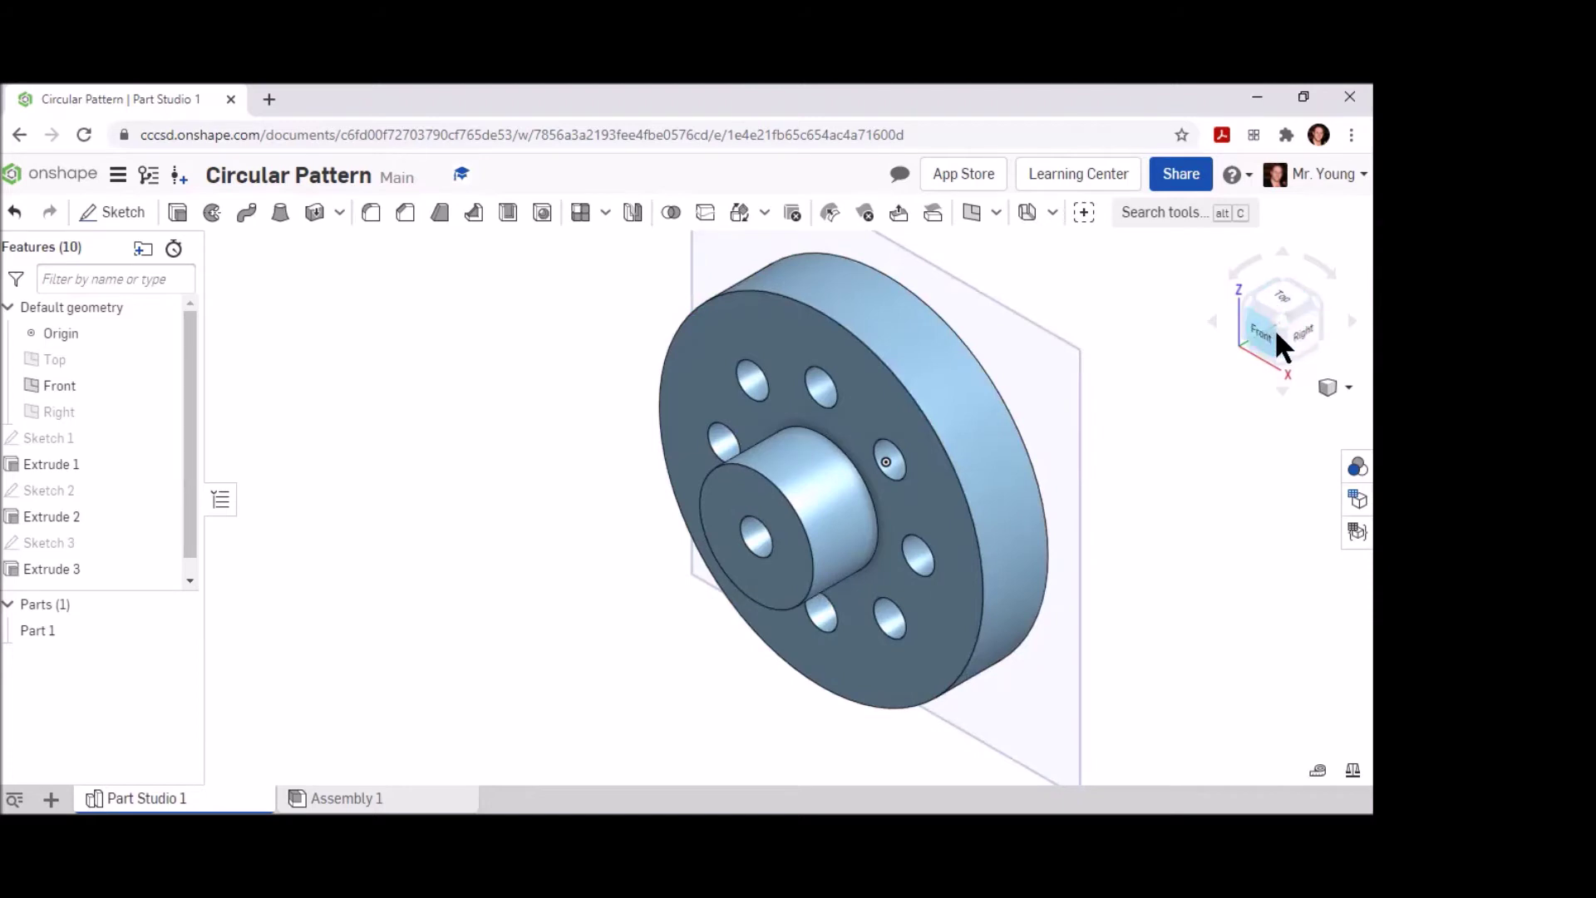
Start a sketch on the disc's back face and draw a circle about 4.02 in in diameter centred on the origin.
left_click(1317, 301)
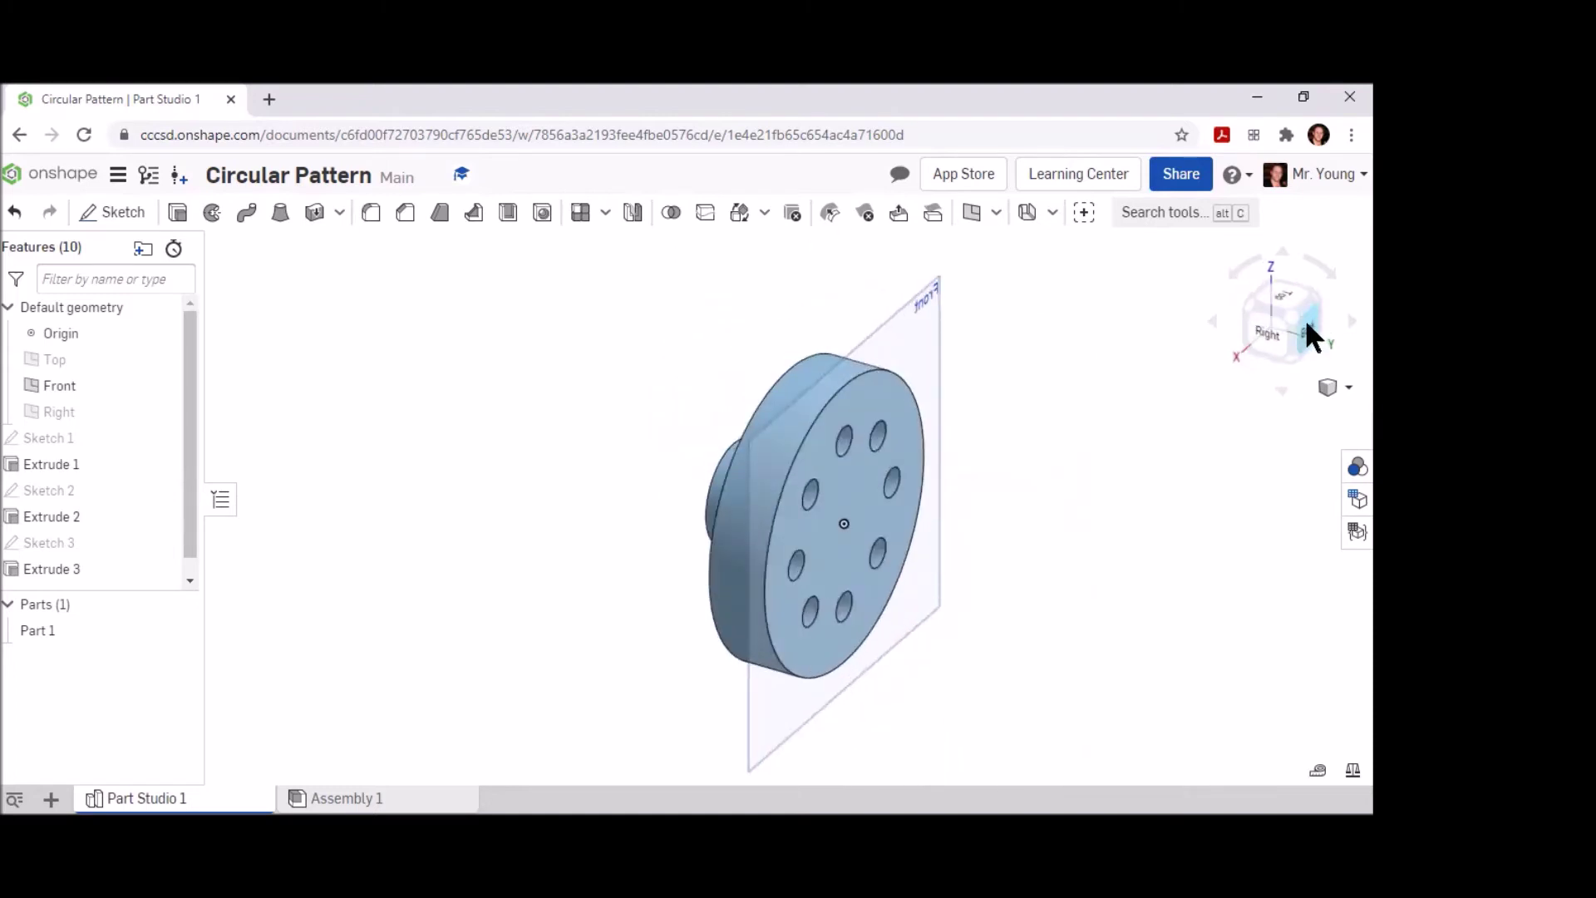
left_click(1306, 324)
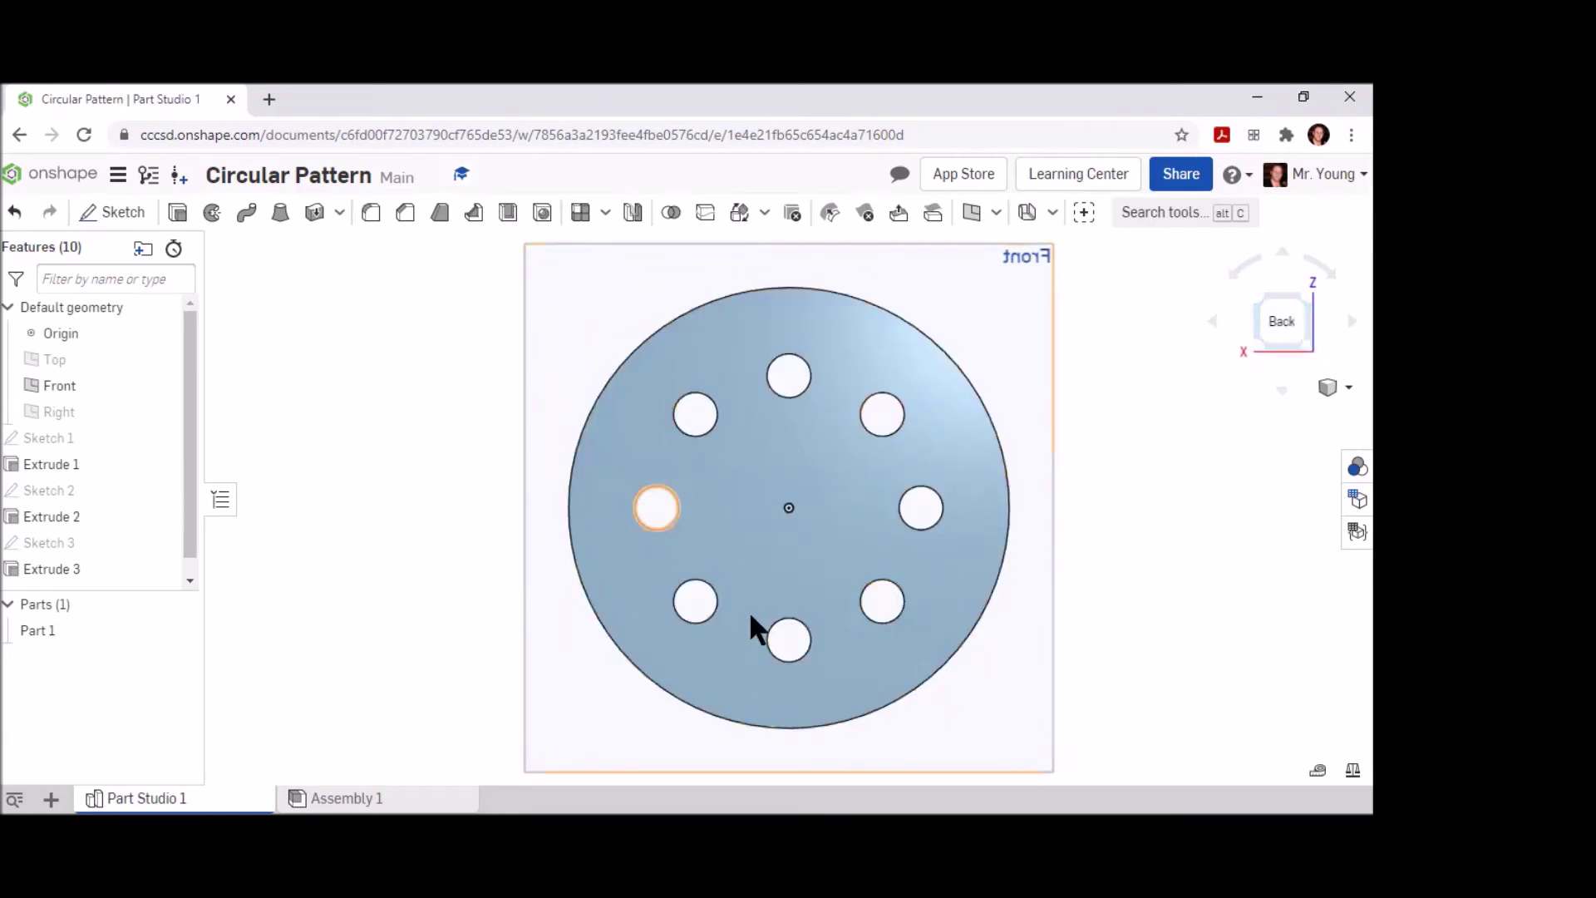
left_click(112, 213)
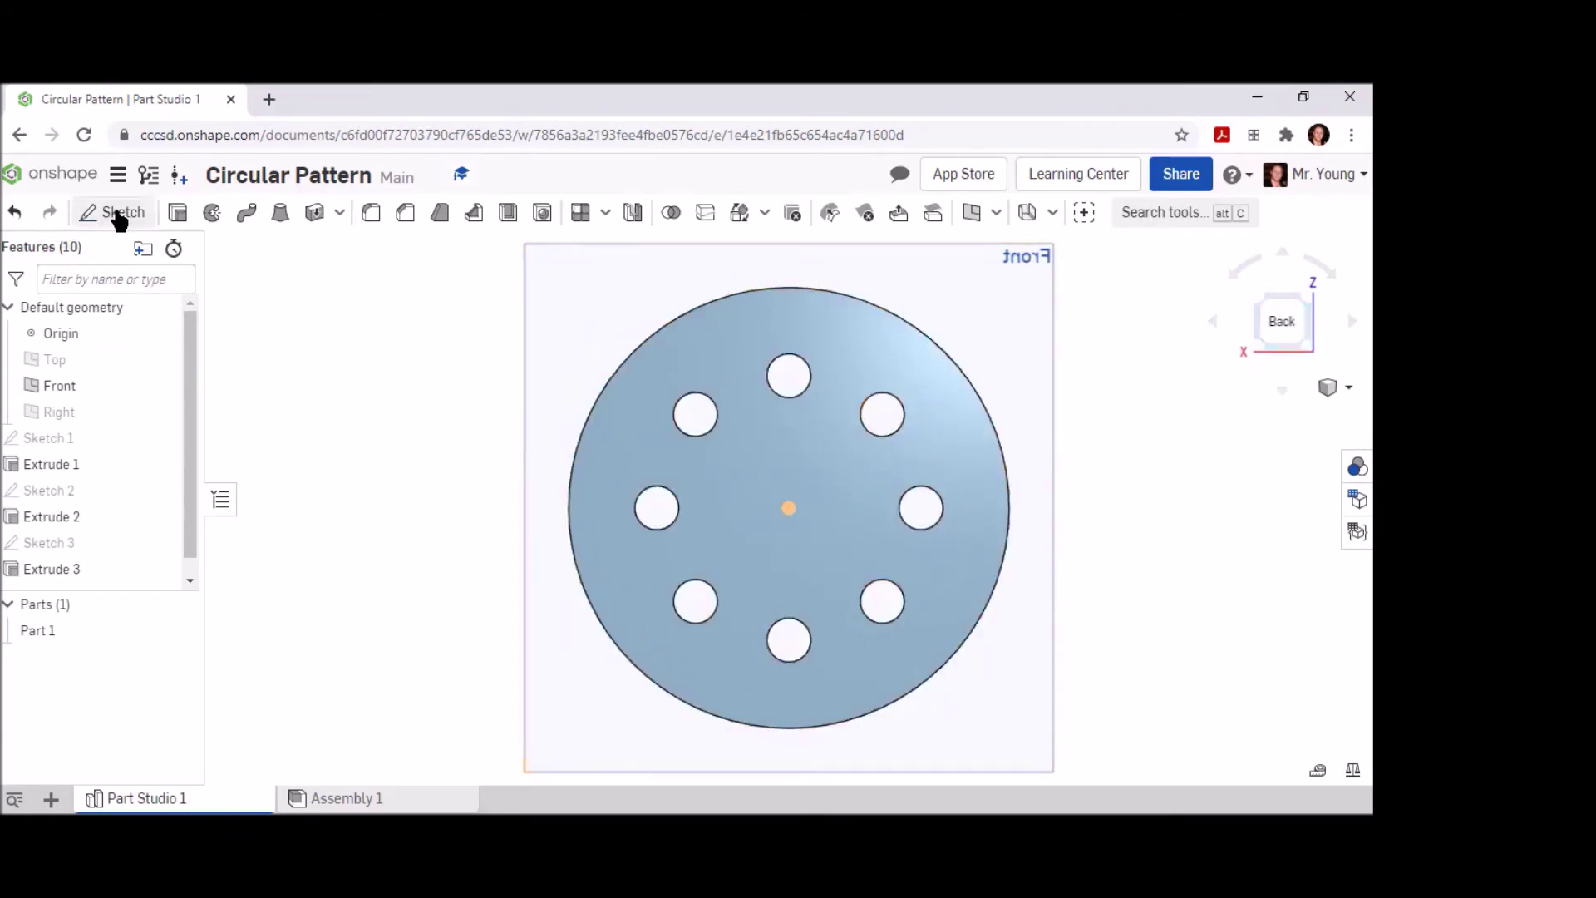
left_click(835, 474)
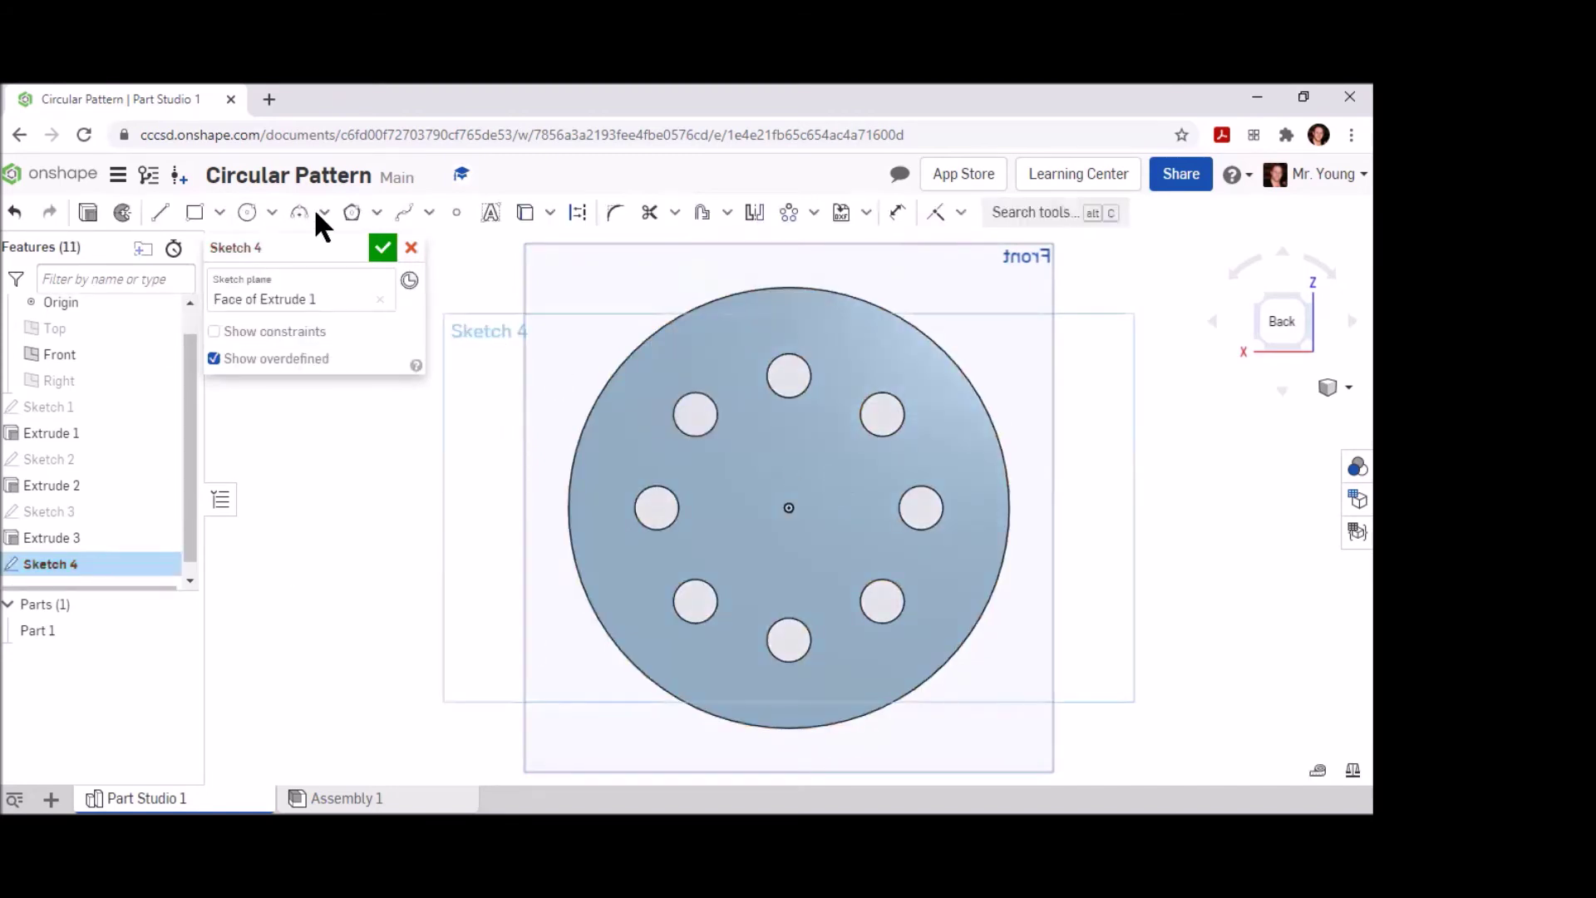
left_click(245, 213)
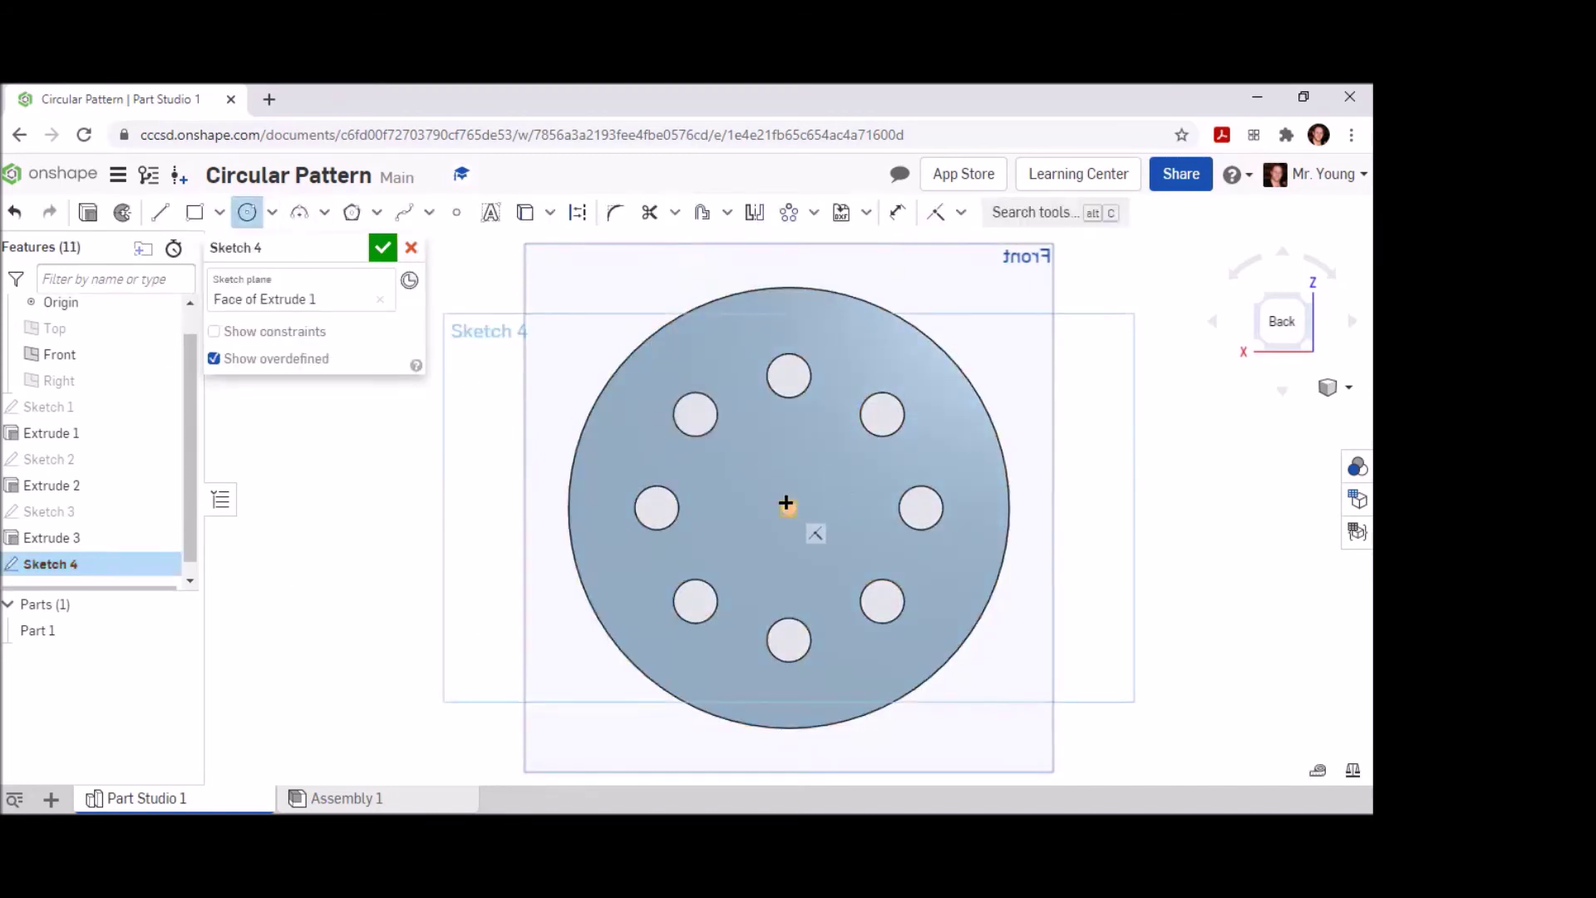
left_click(785, 504)
left_click(933, 407)
Set the back-face circle's diameter to 4 in and finish the sketch.
left_click(897, 212)
left_click(935, 402)
left_click(957, 396)
type("4")
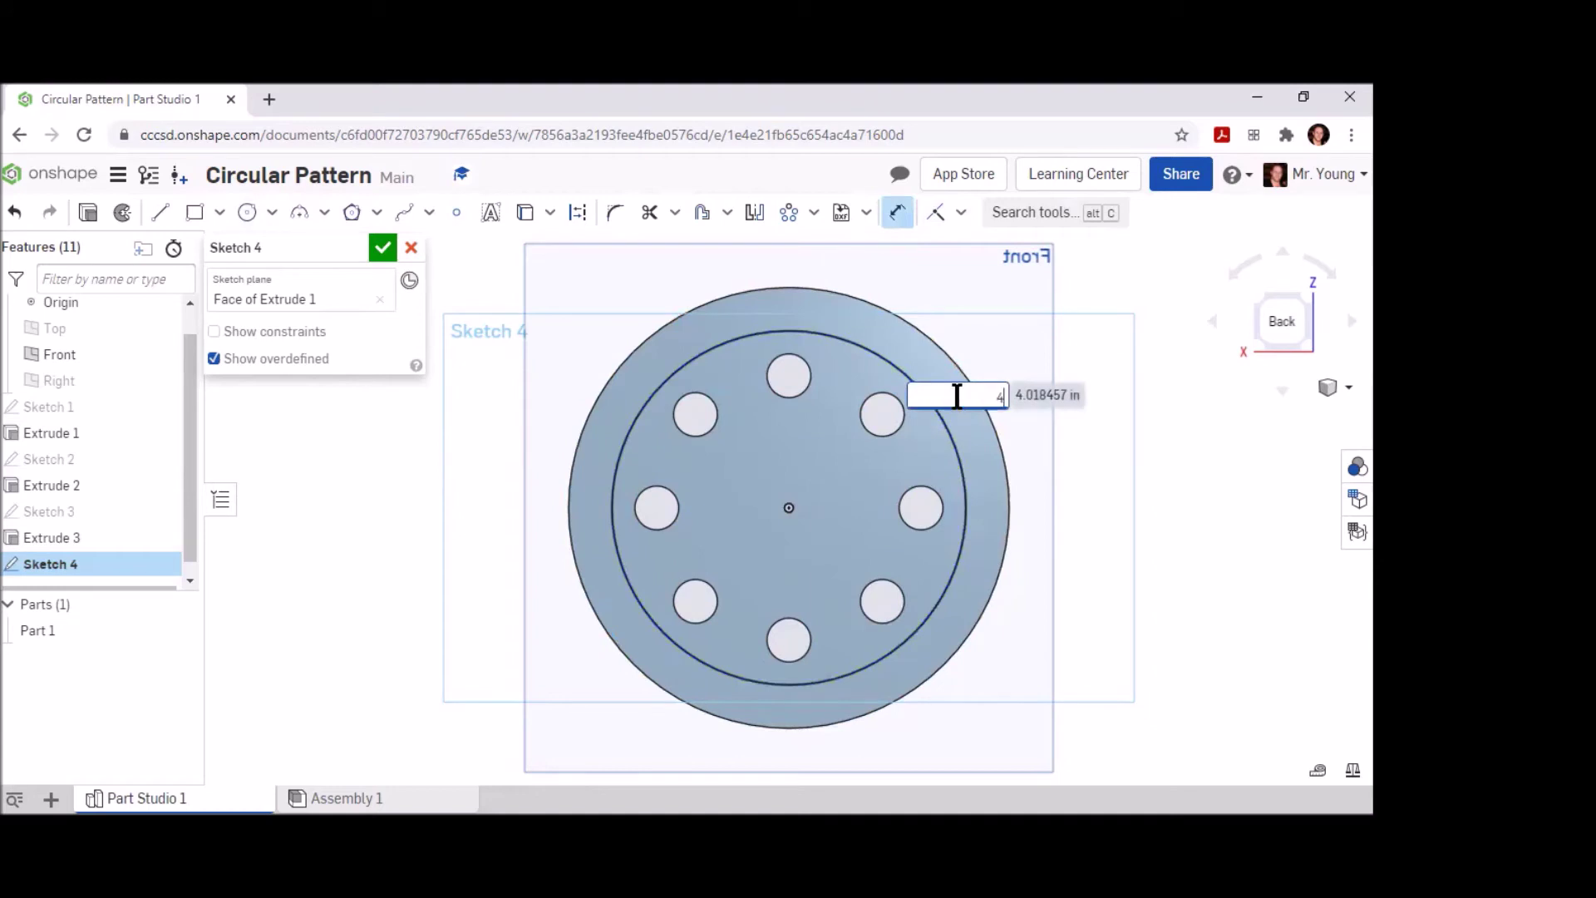
key("Return")
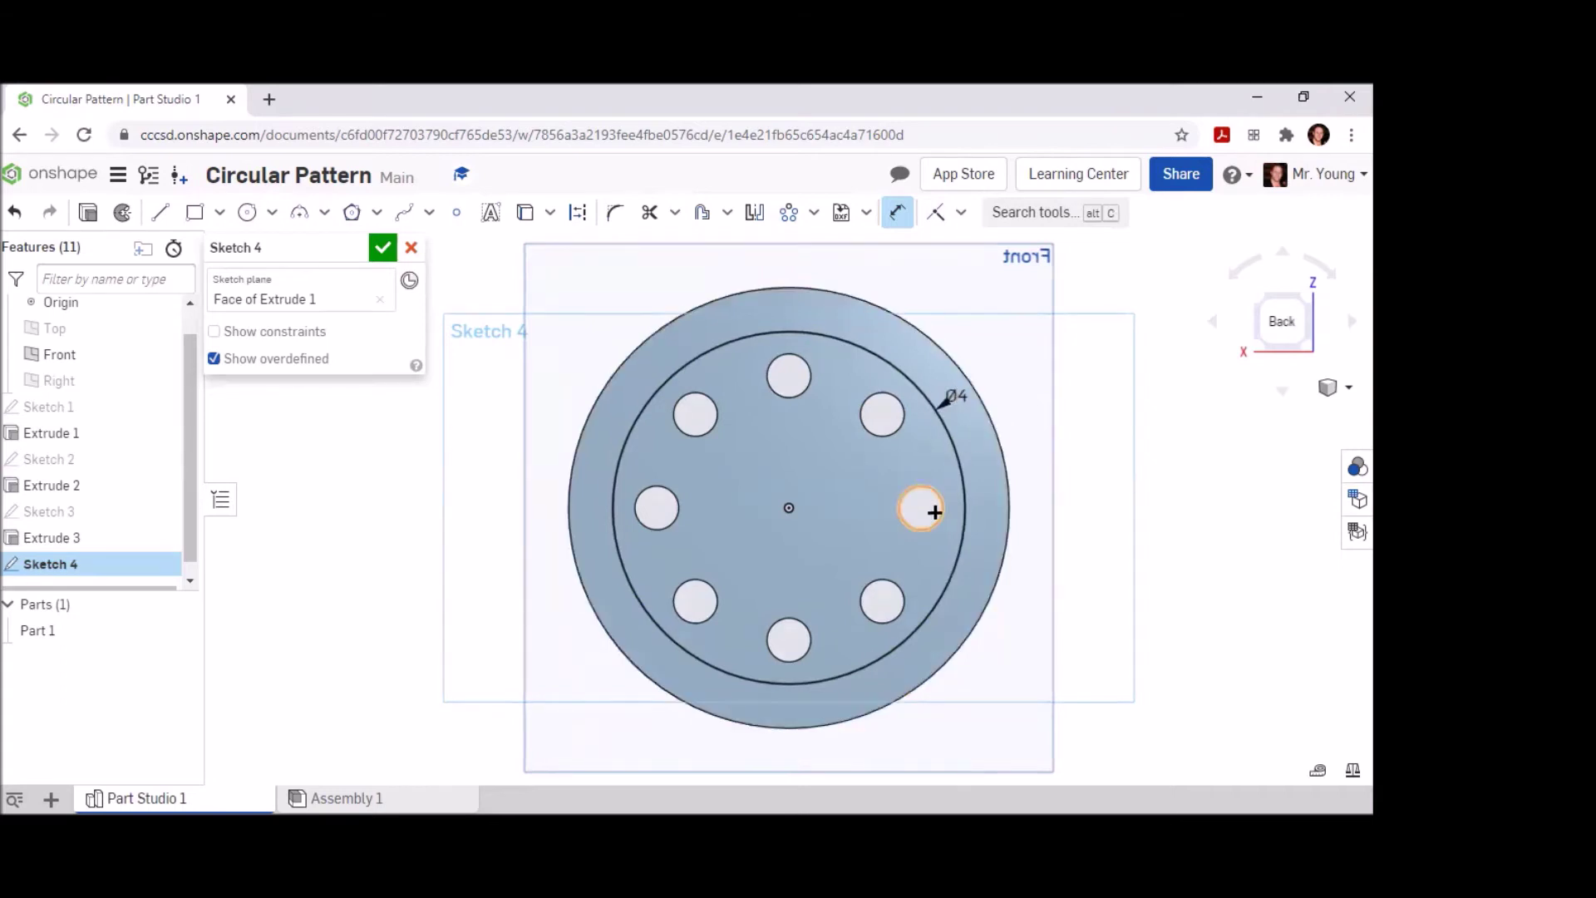
left_click(381, 247)
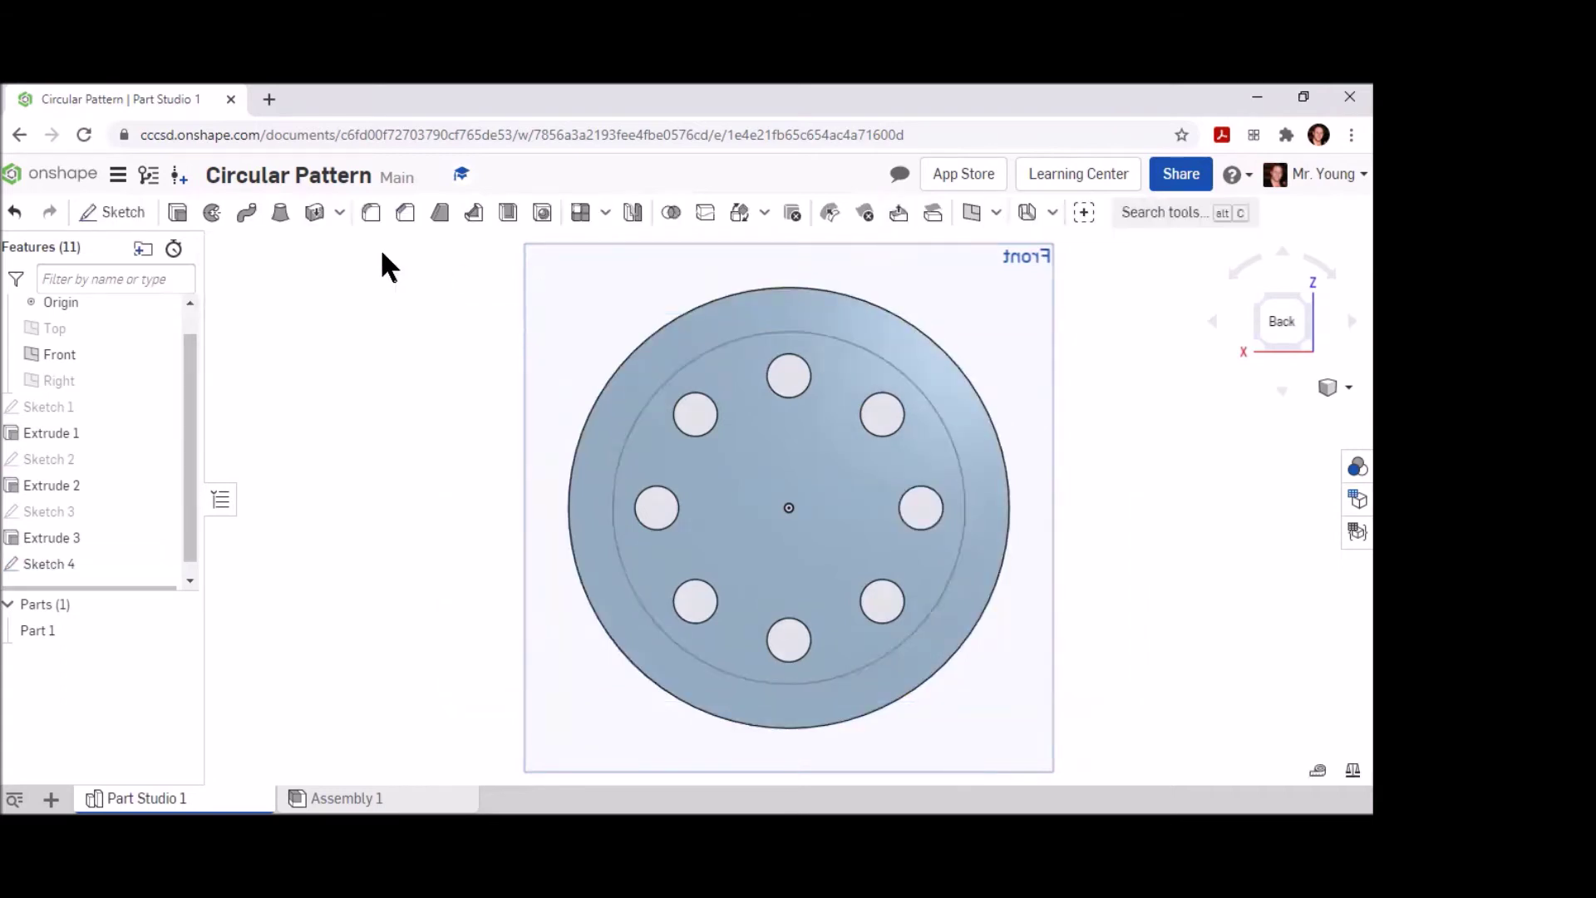
Cut a recess 0.5 in deep into the disc's back from the 4 in circle region with a Remove extrude.
left_click(178, 214)
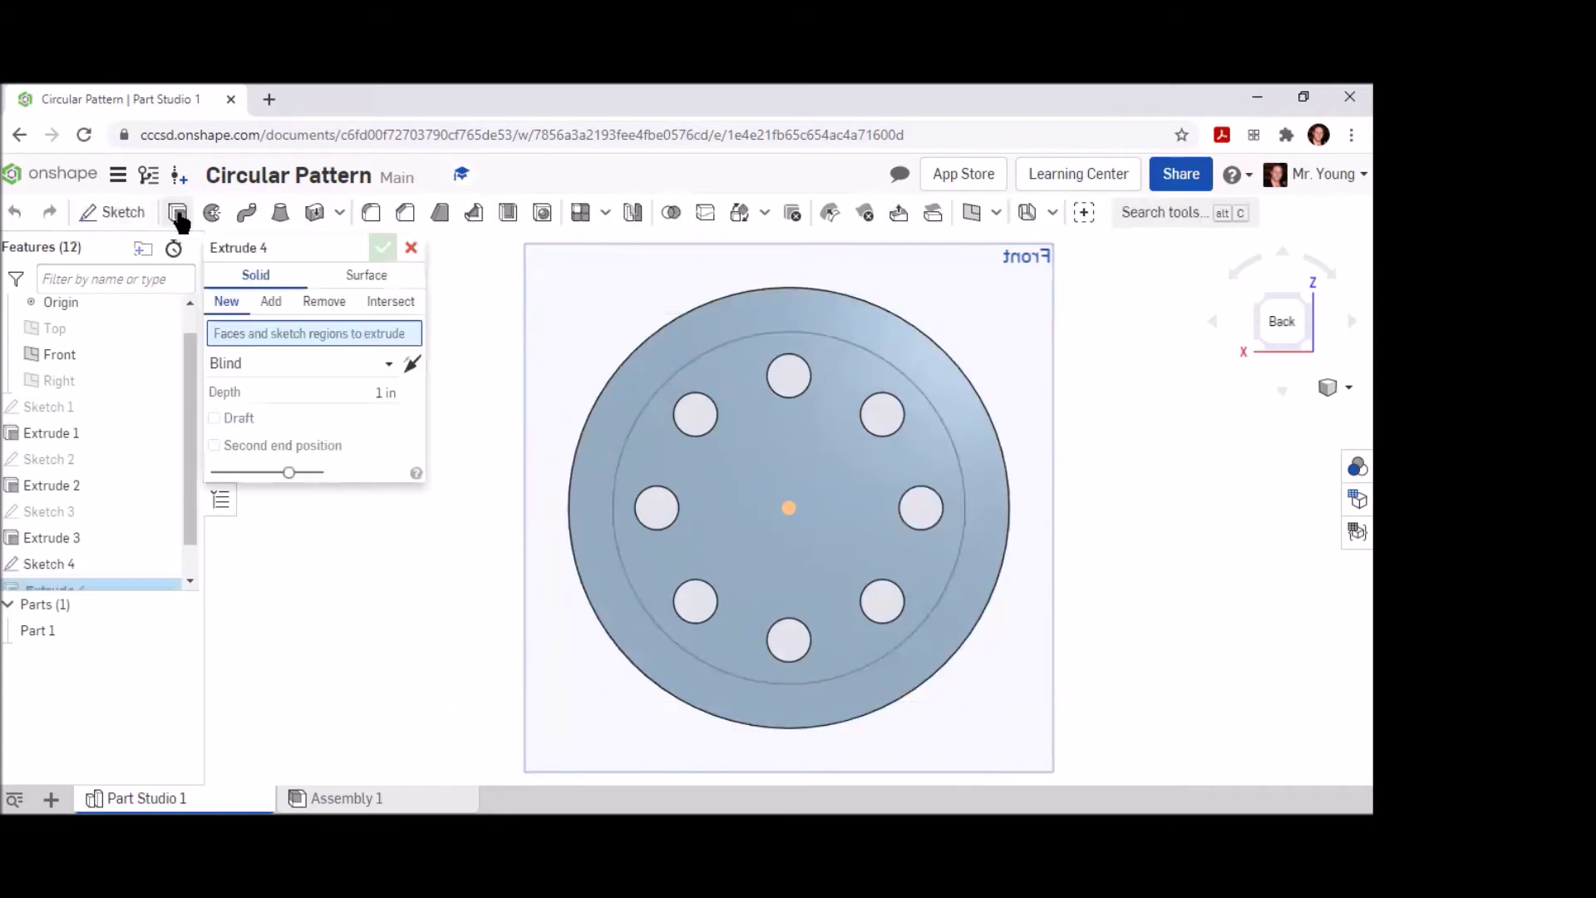
left_click(823, 453)
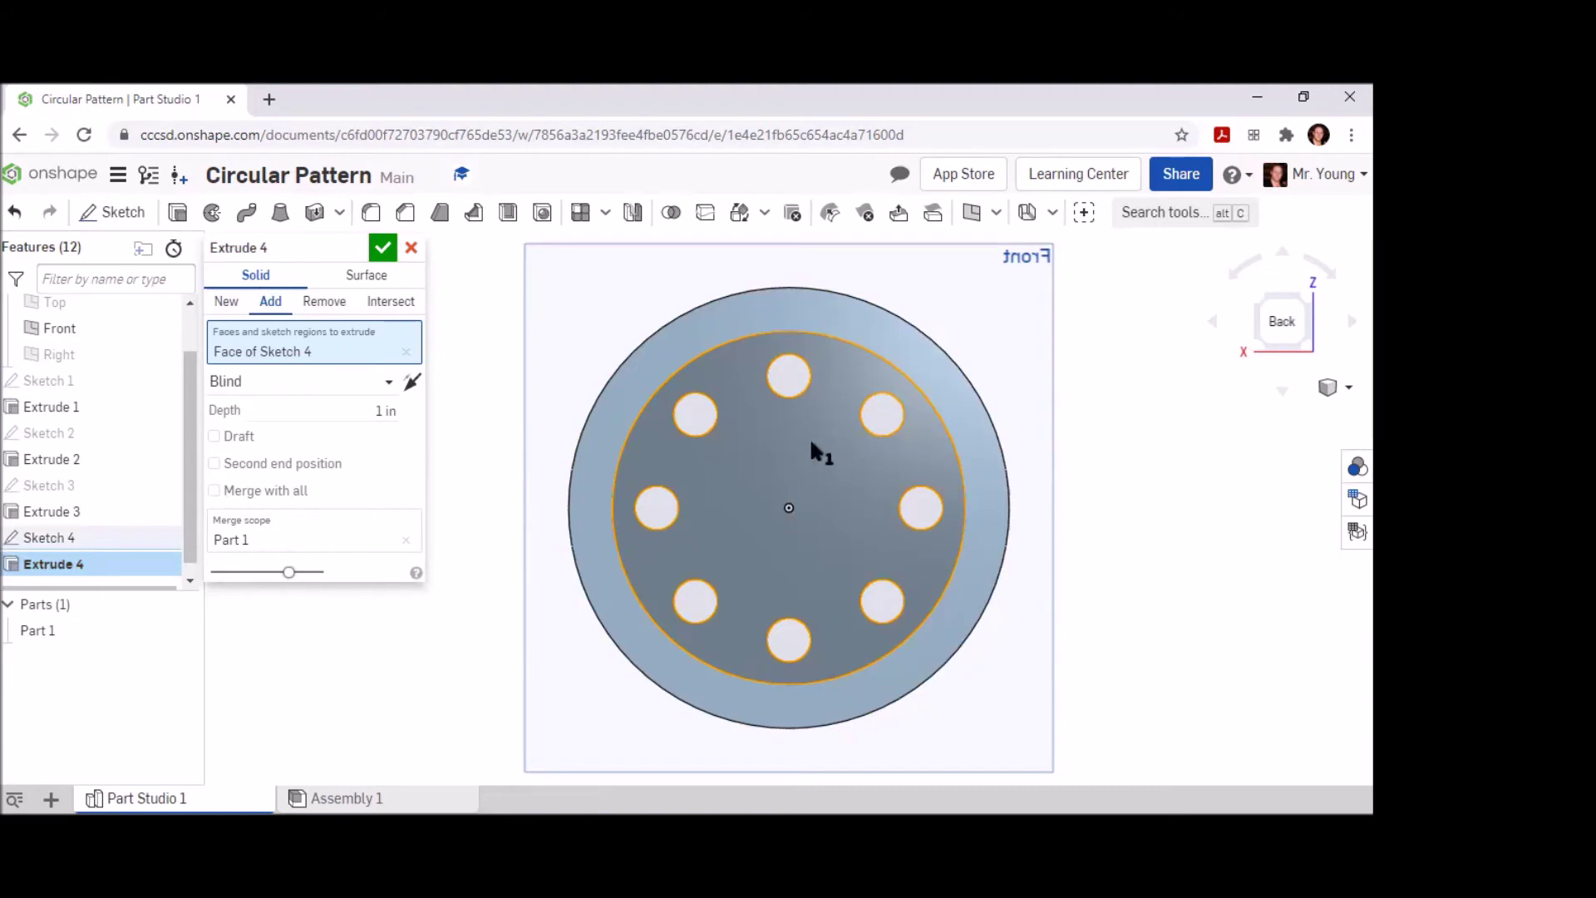
left_click(329, 304)
left_click(374, 409)
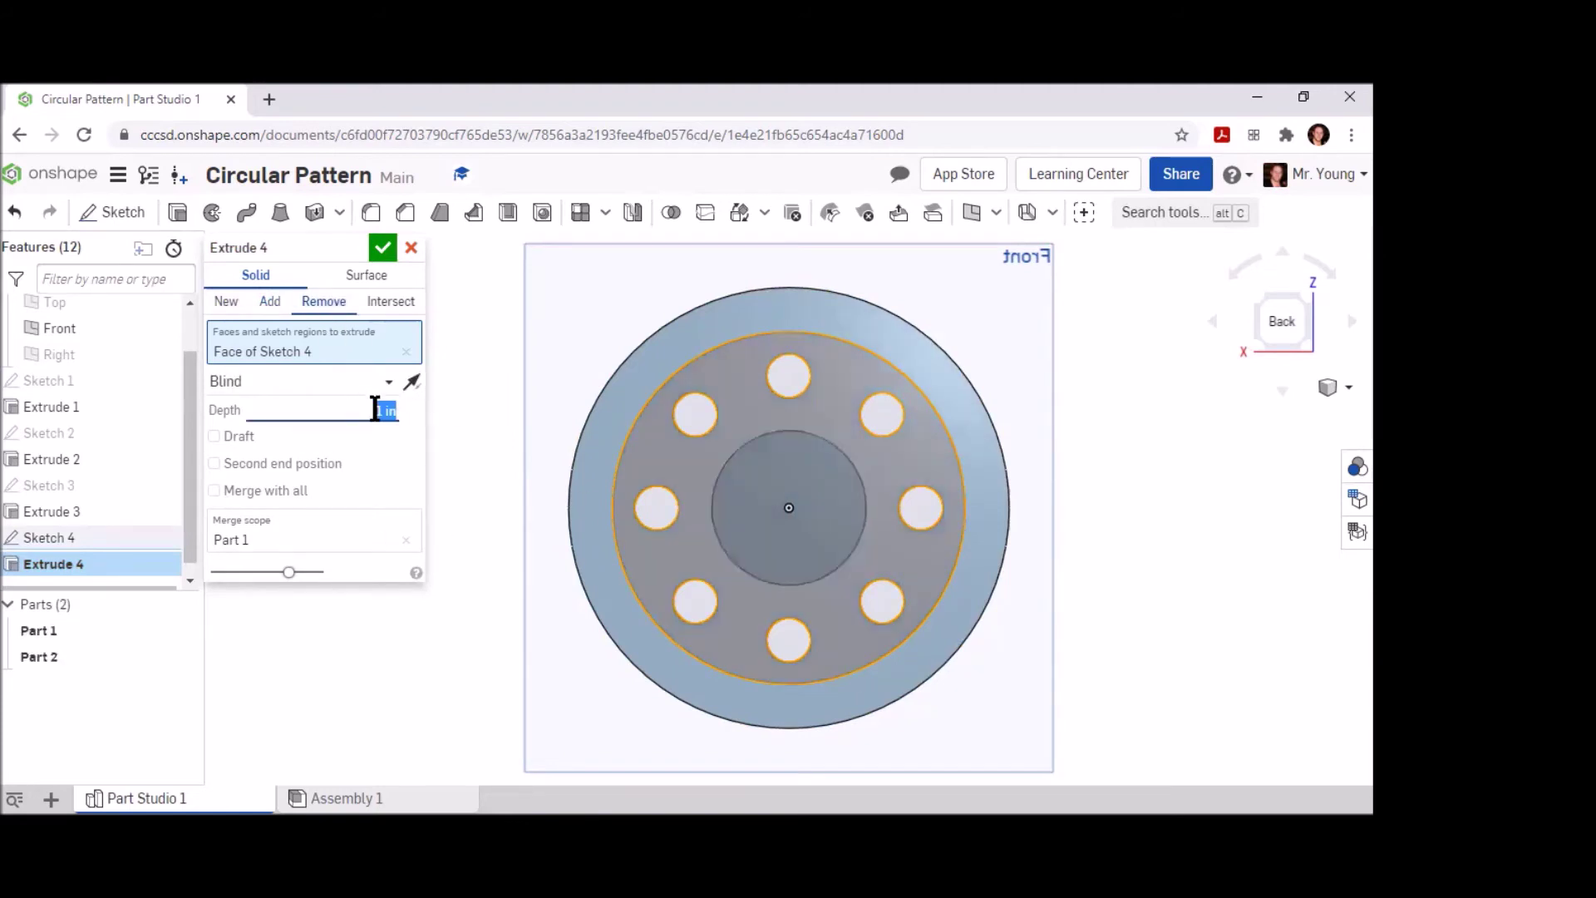
type(".5")
key("Return")
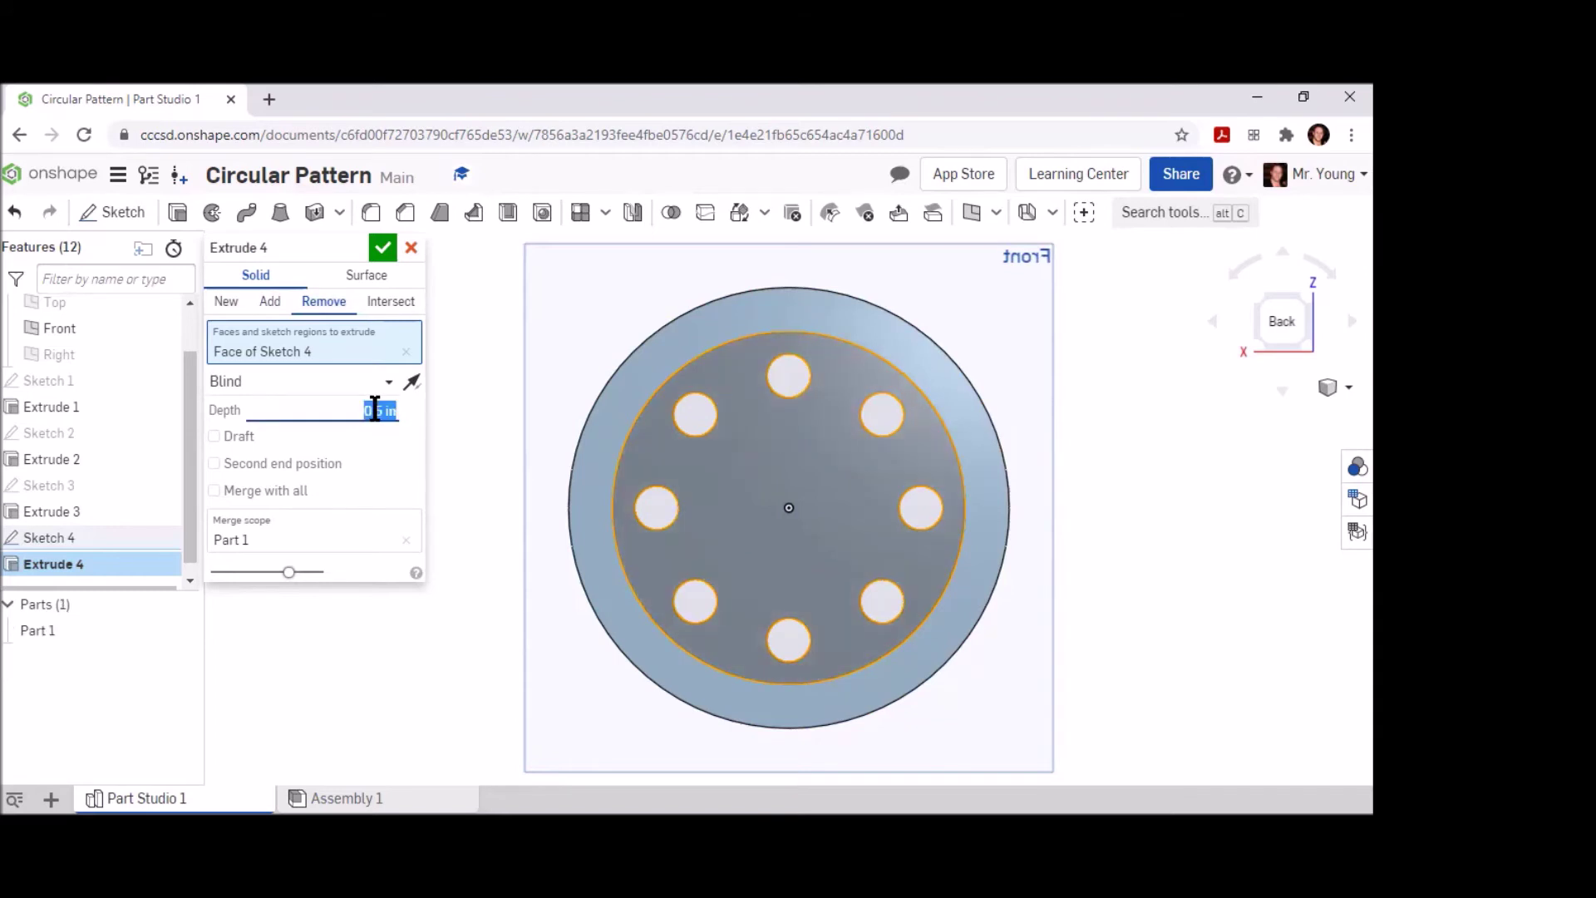
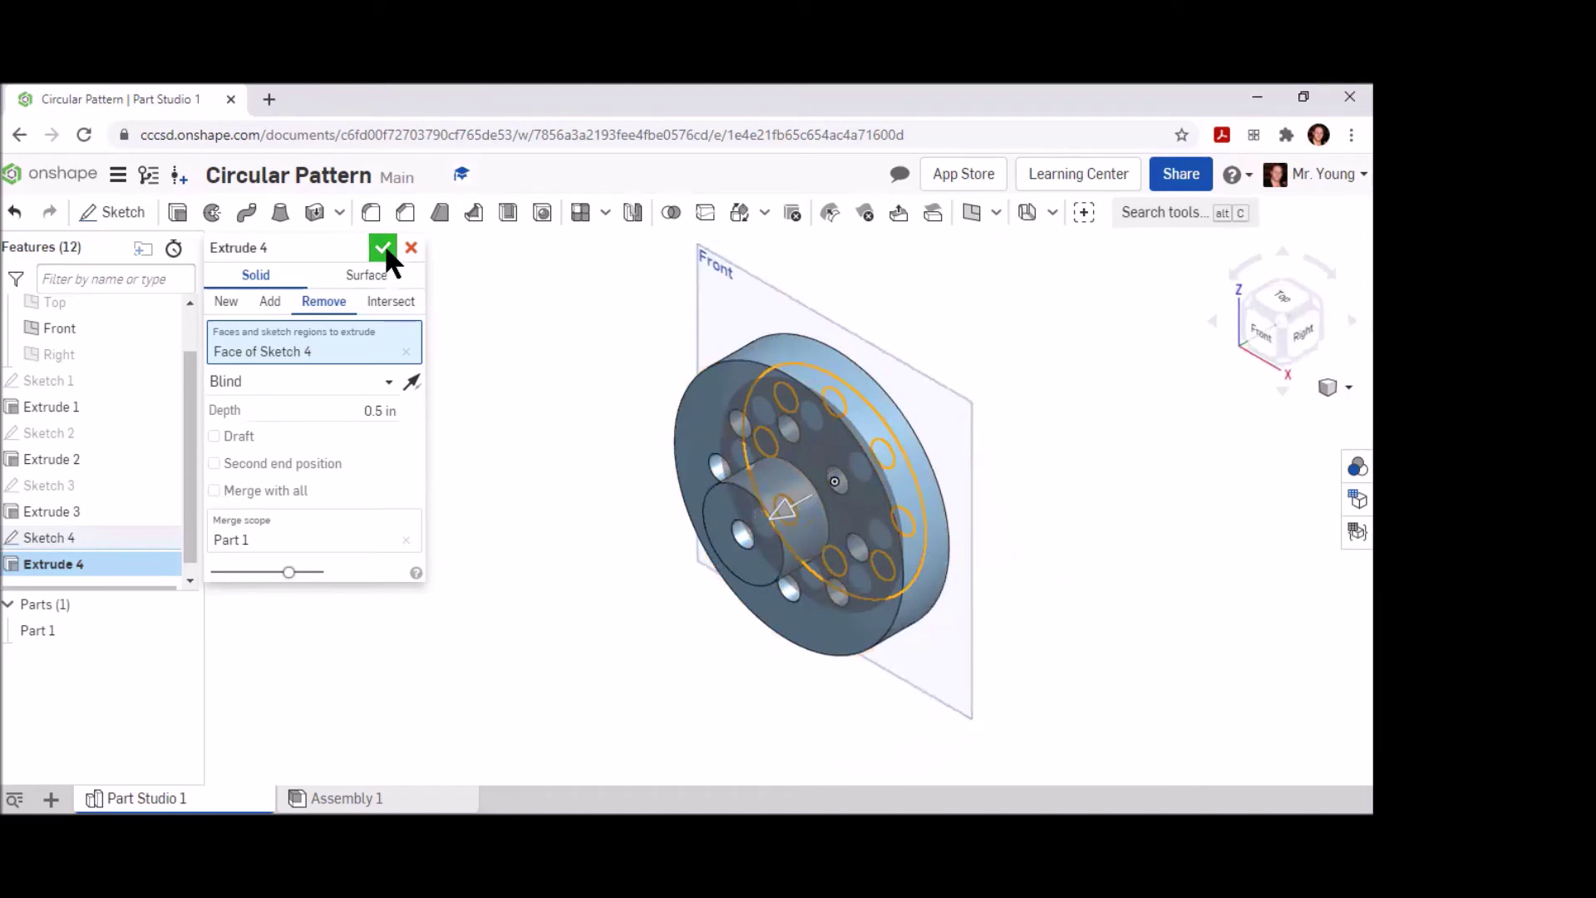
left_click(1313, 310)
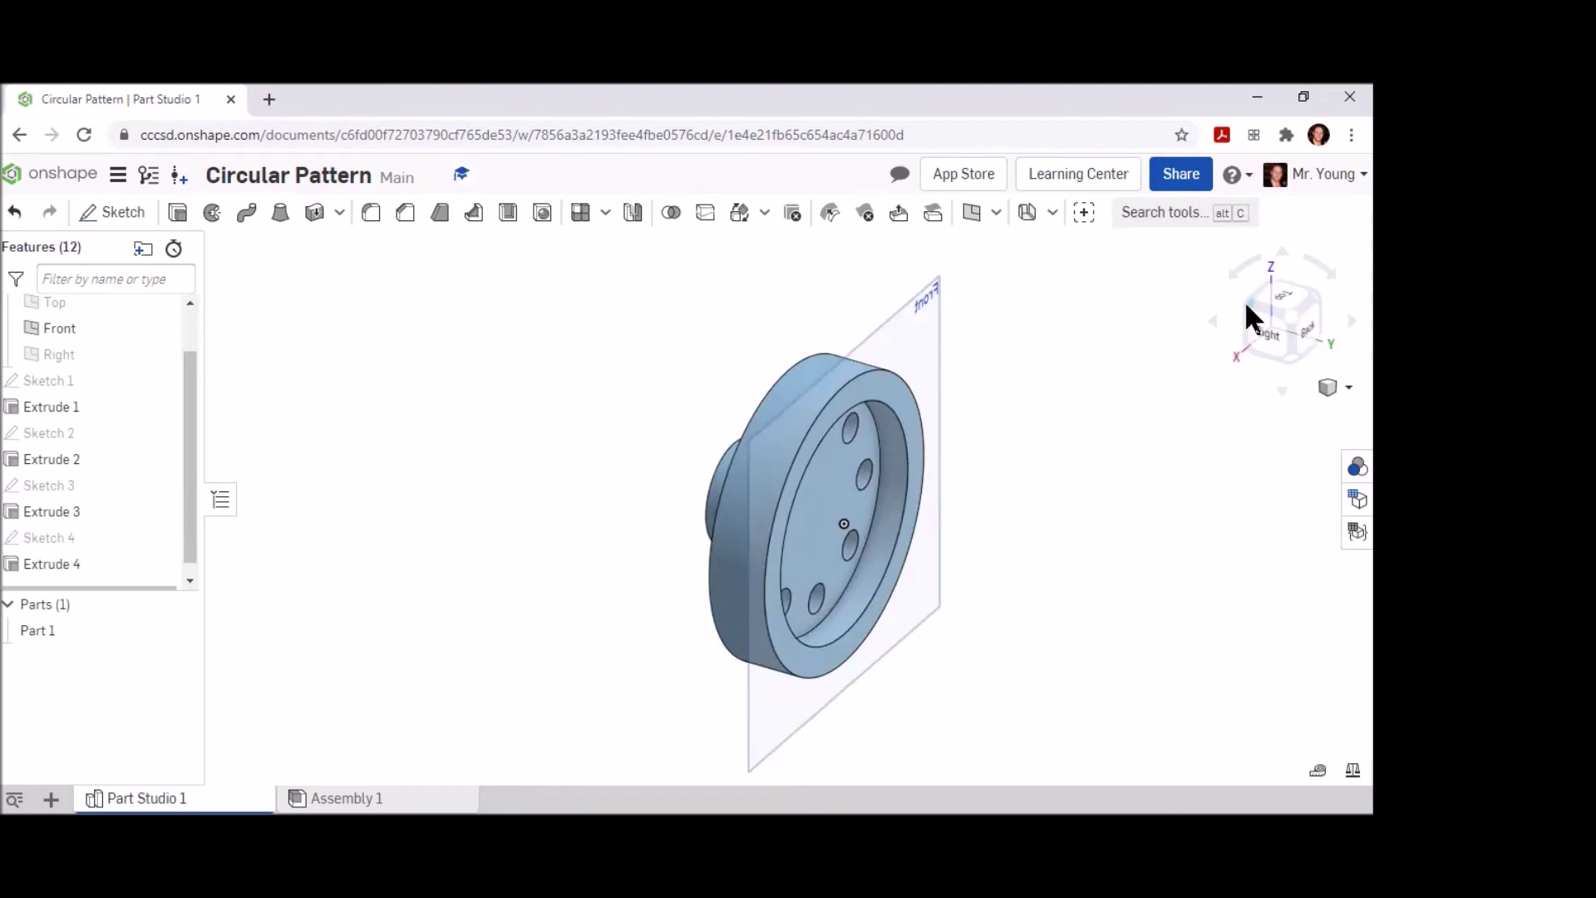
Fillet the edge where the boss meets the disc's front face with a 0.125 in radius.
left_click(1330, 387)
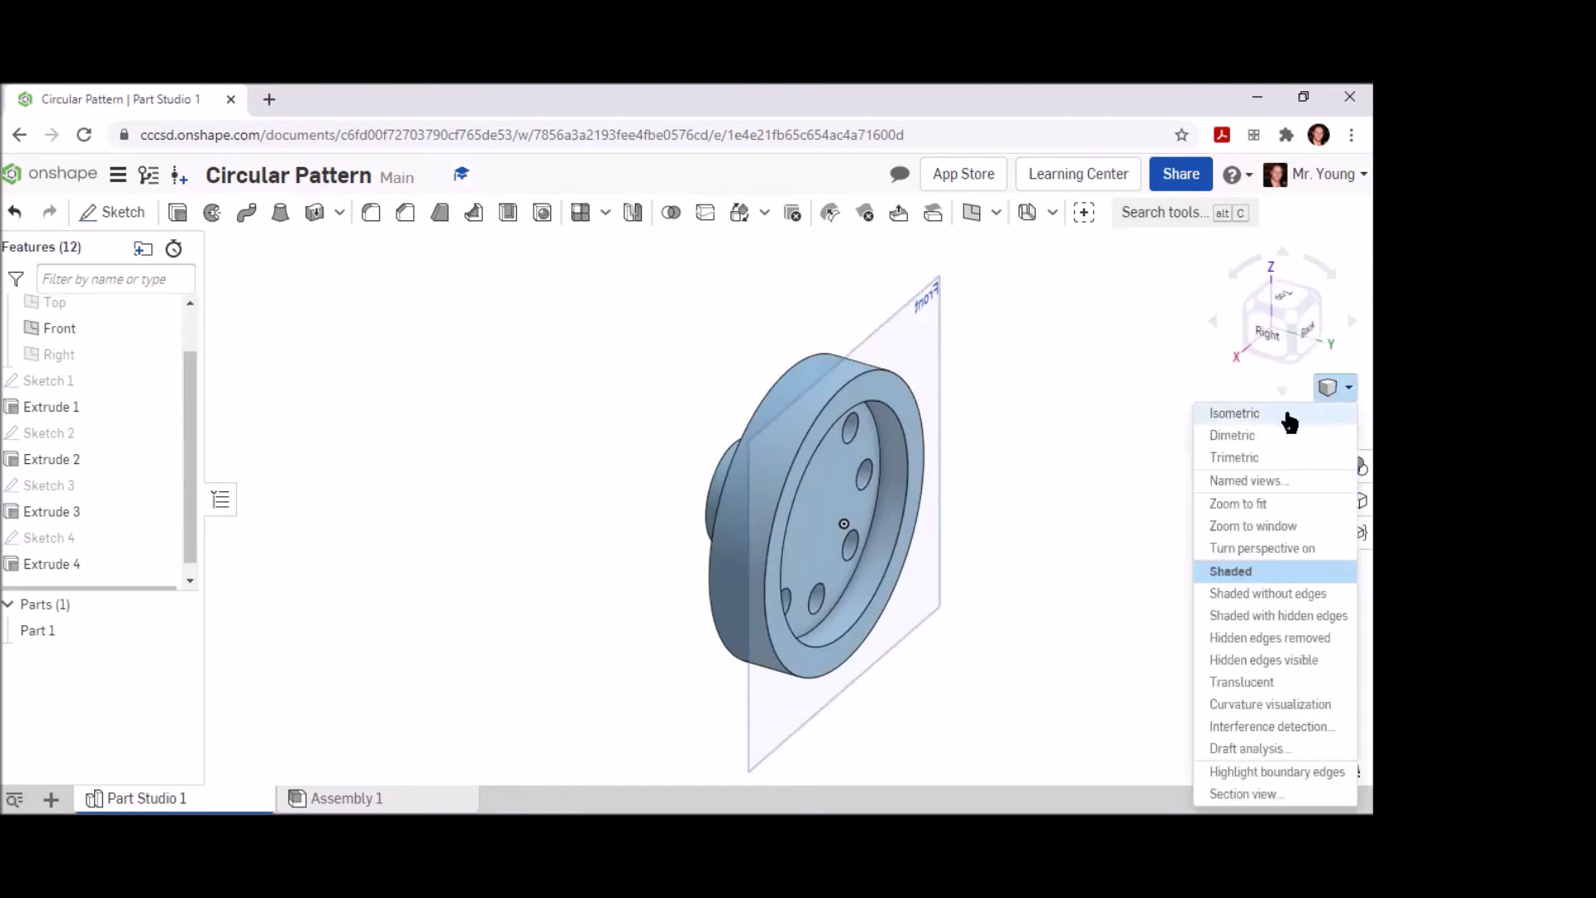
left_click(1287, 415)
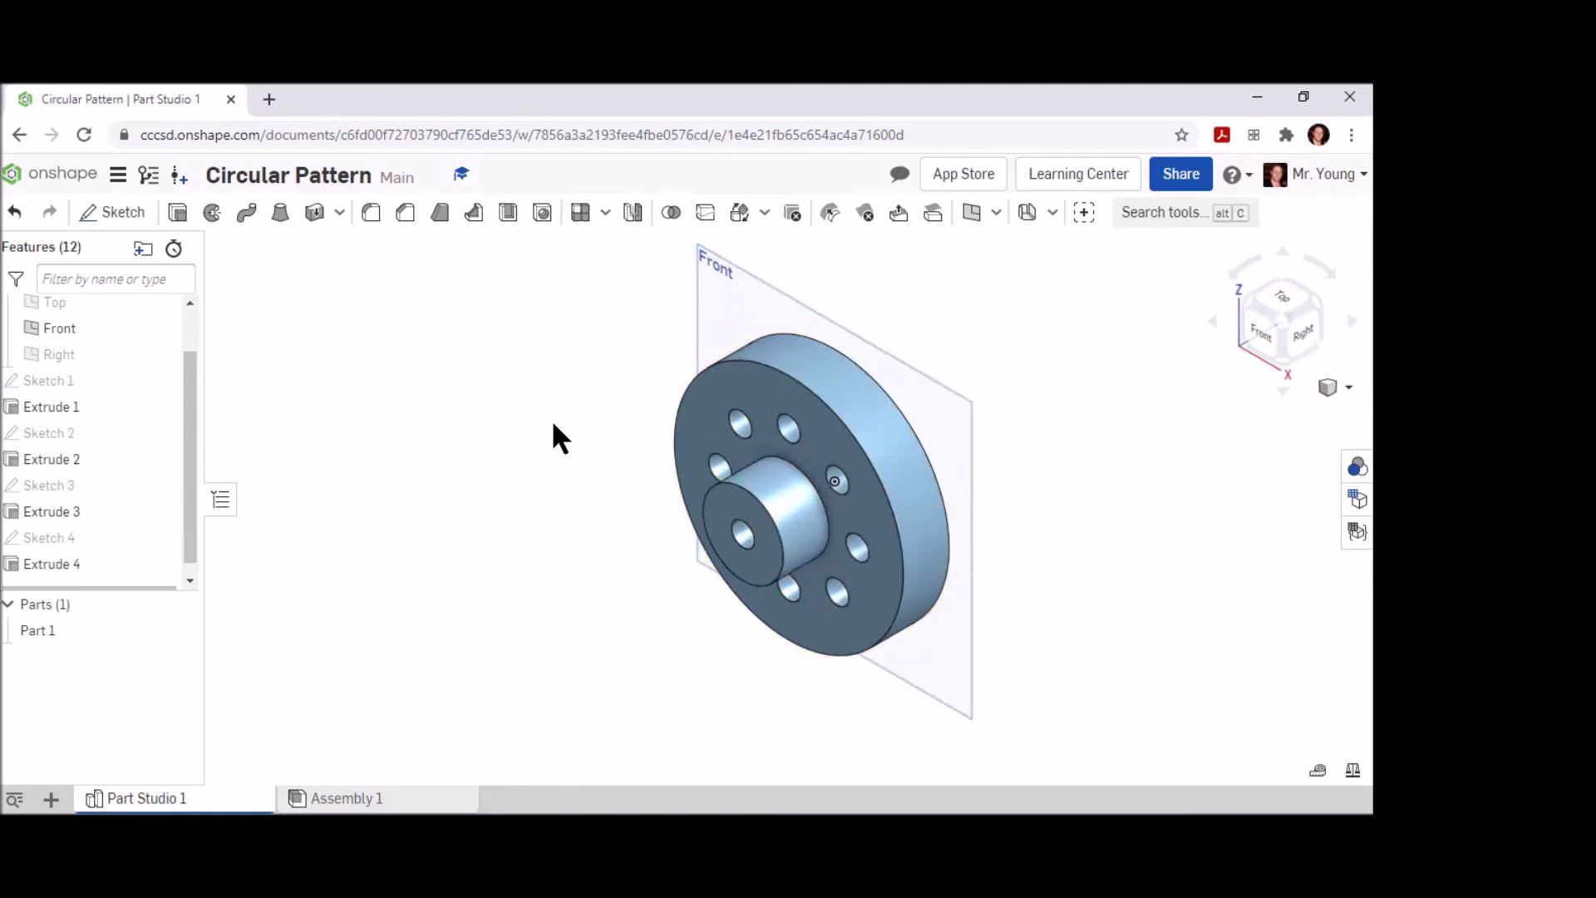
scroll(773, 516, "down", 1)
scroll(774, 513, "up", 2)
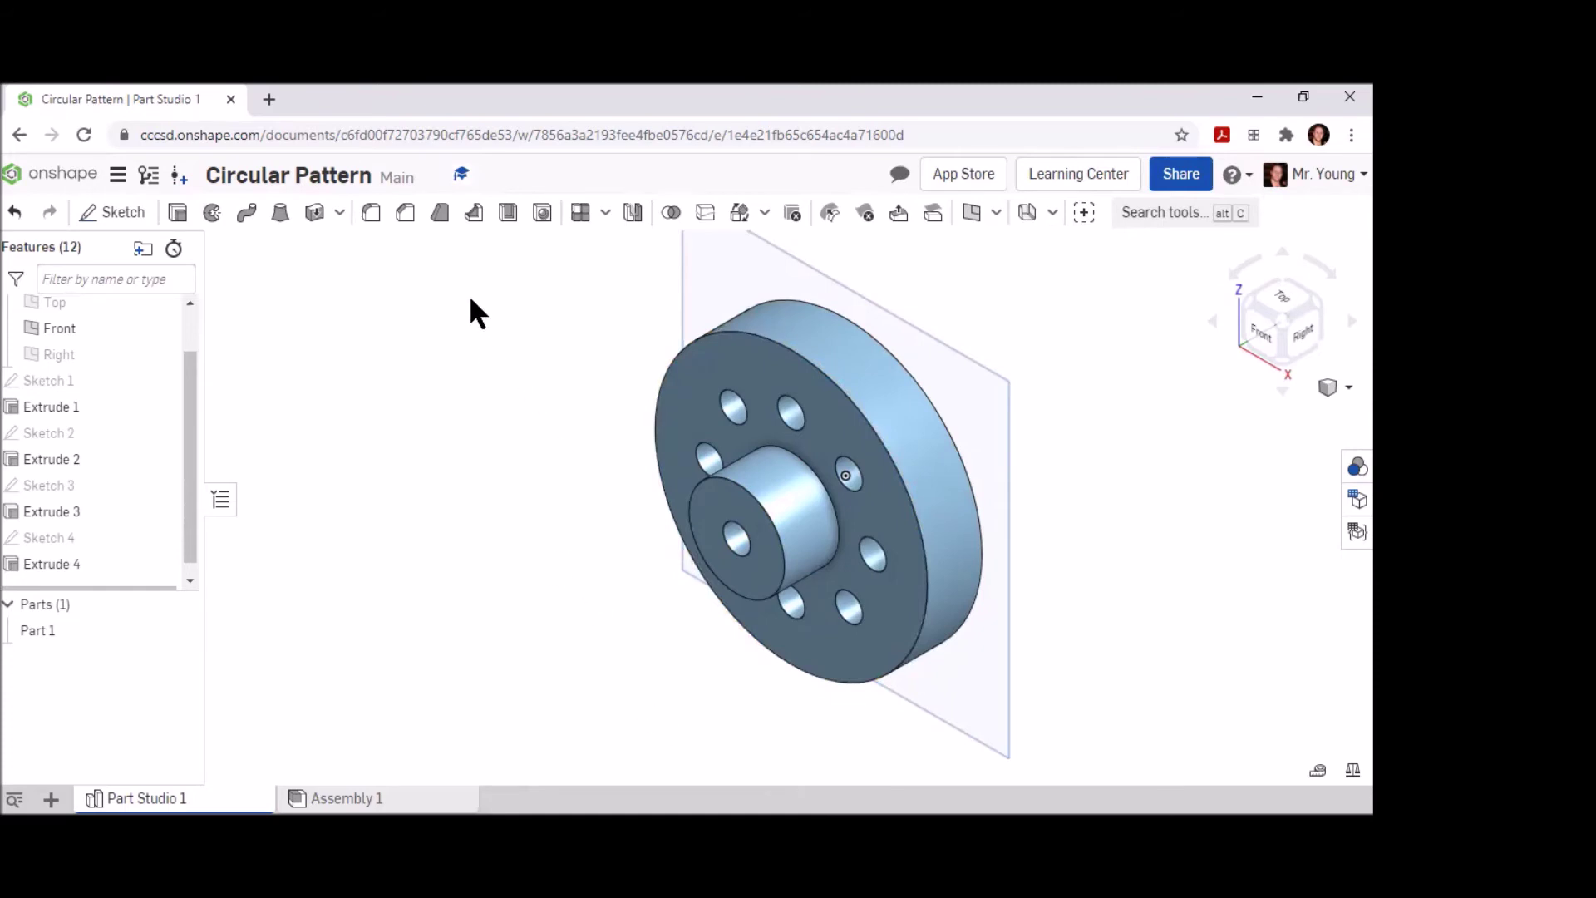
left_click(372, 217)
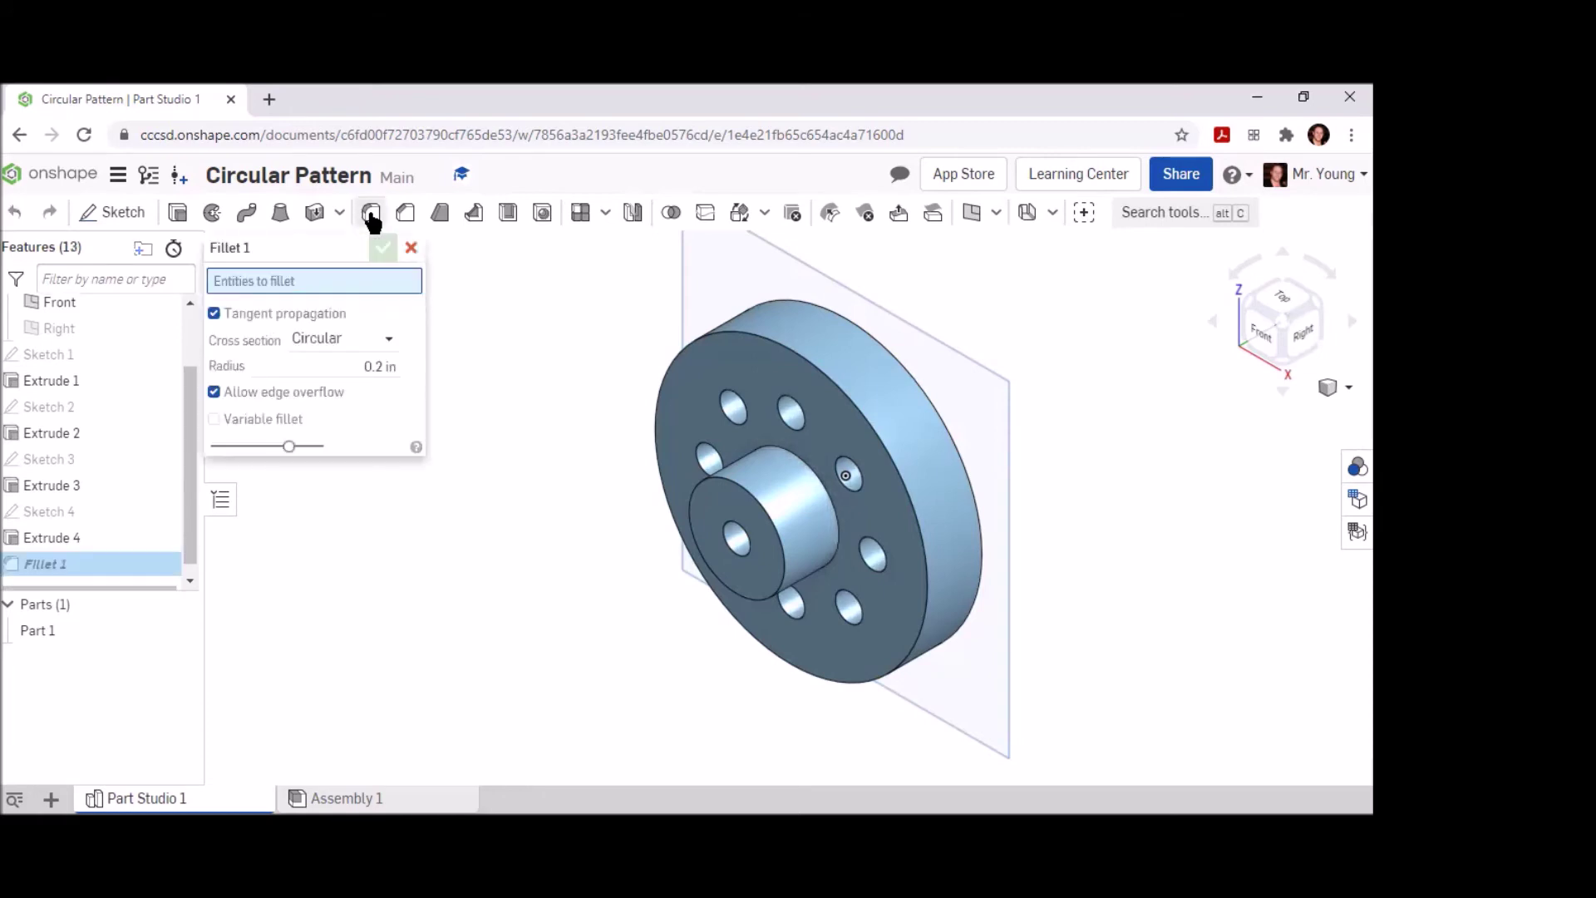
left_click(385, 367)
key("BackSpace")
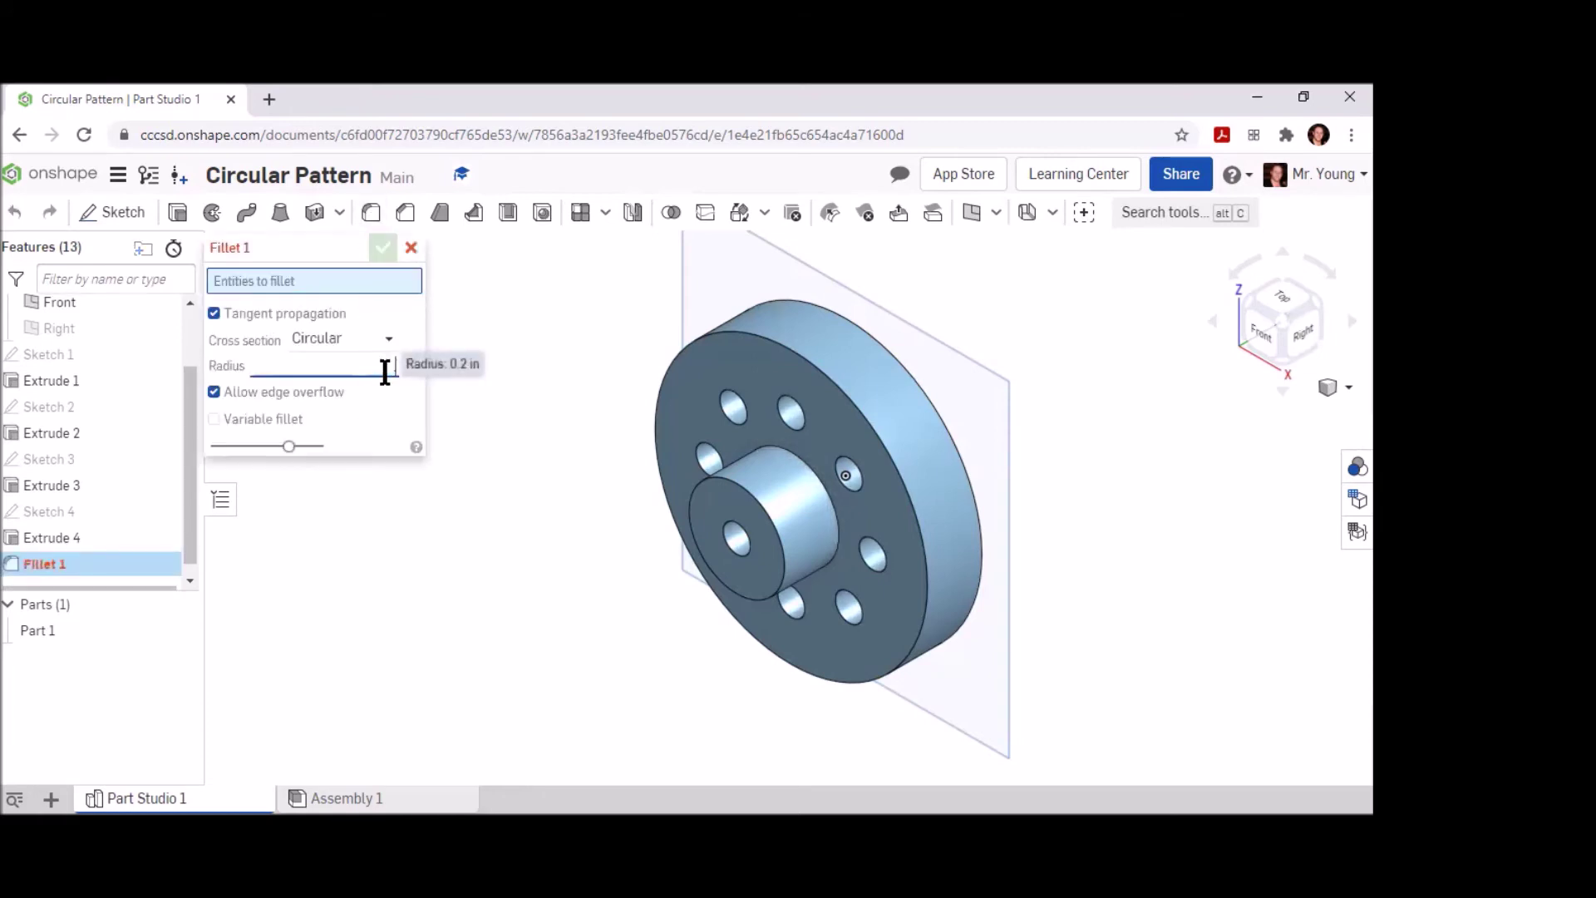
type(".125")
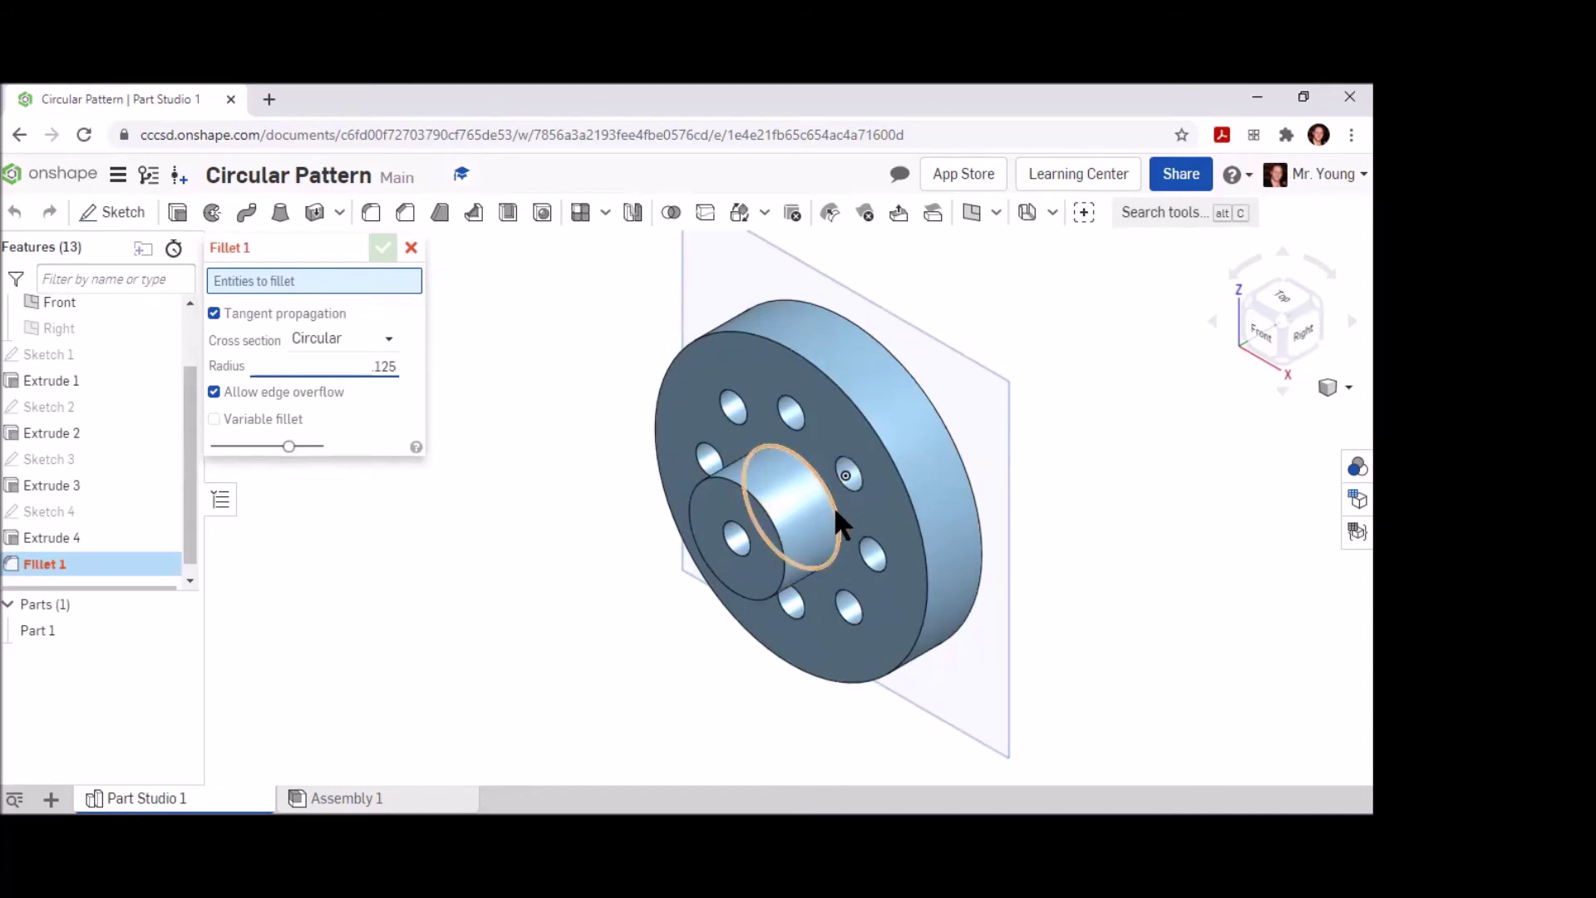
left_click(834, 505)
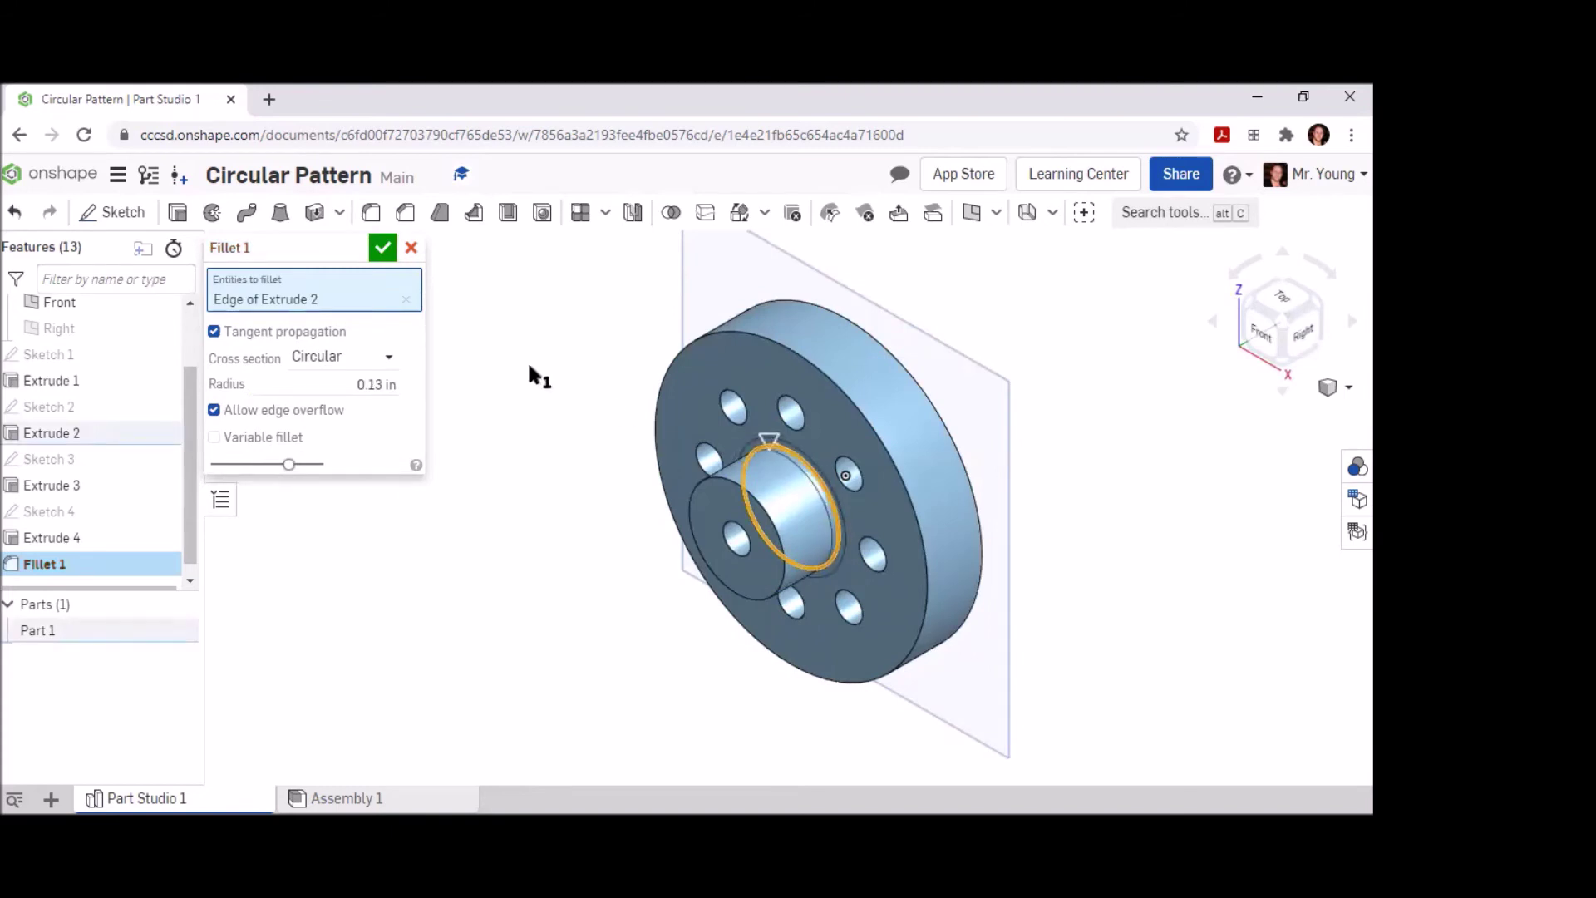
left_click(383, 248)
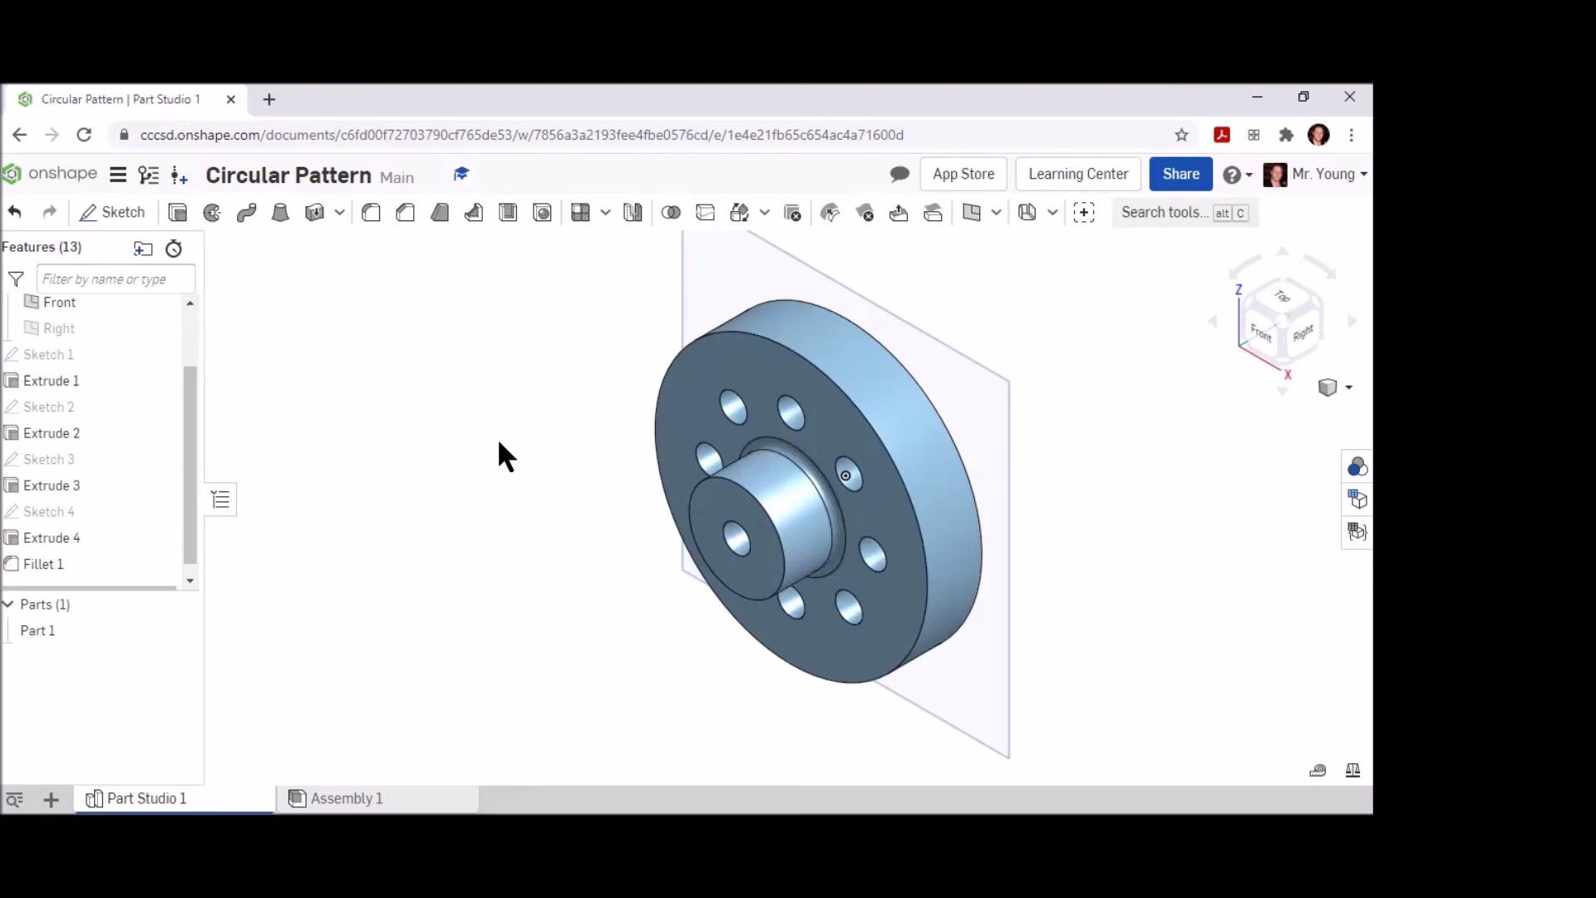
Fillet the boss's front outer edge and the disc's front outer edge with a 0.25 in radius.
left_click(372, 216)
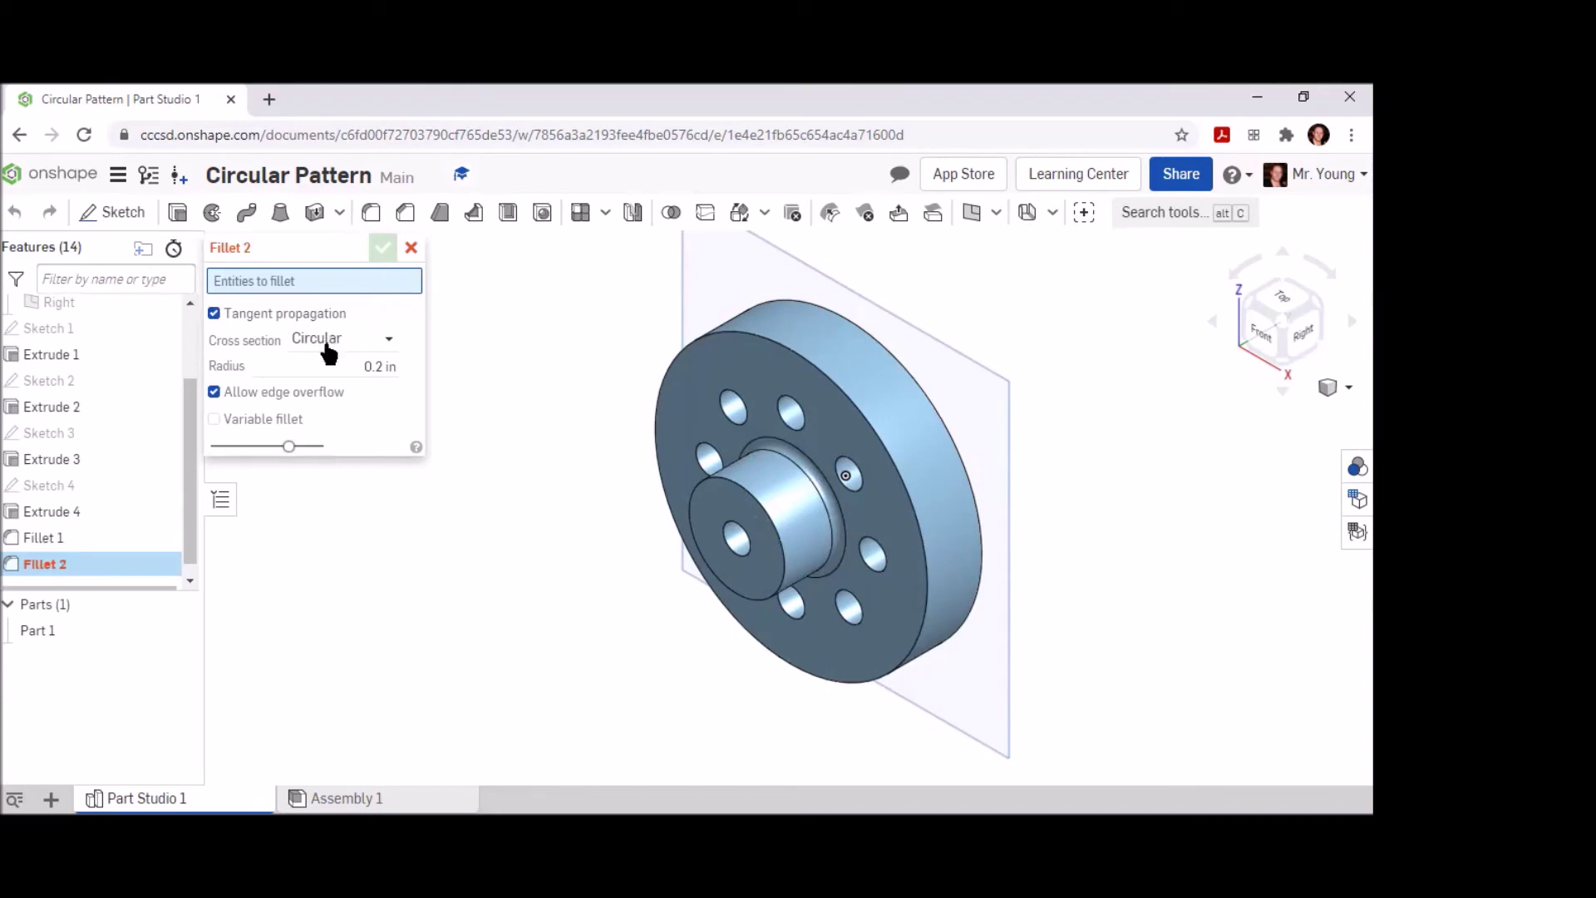
left_click(382, 368)
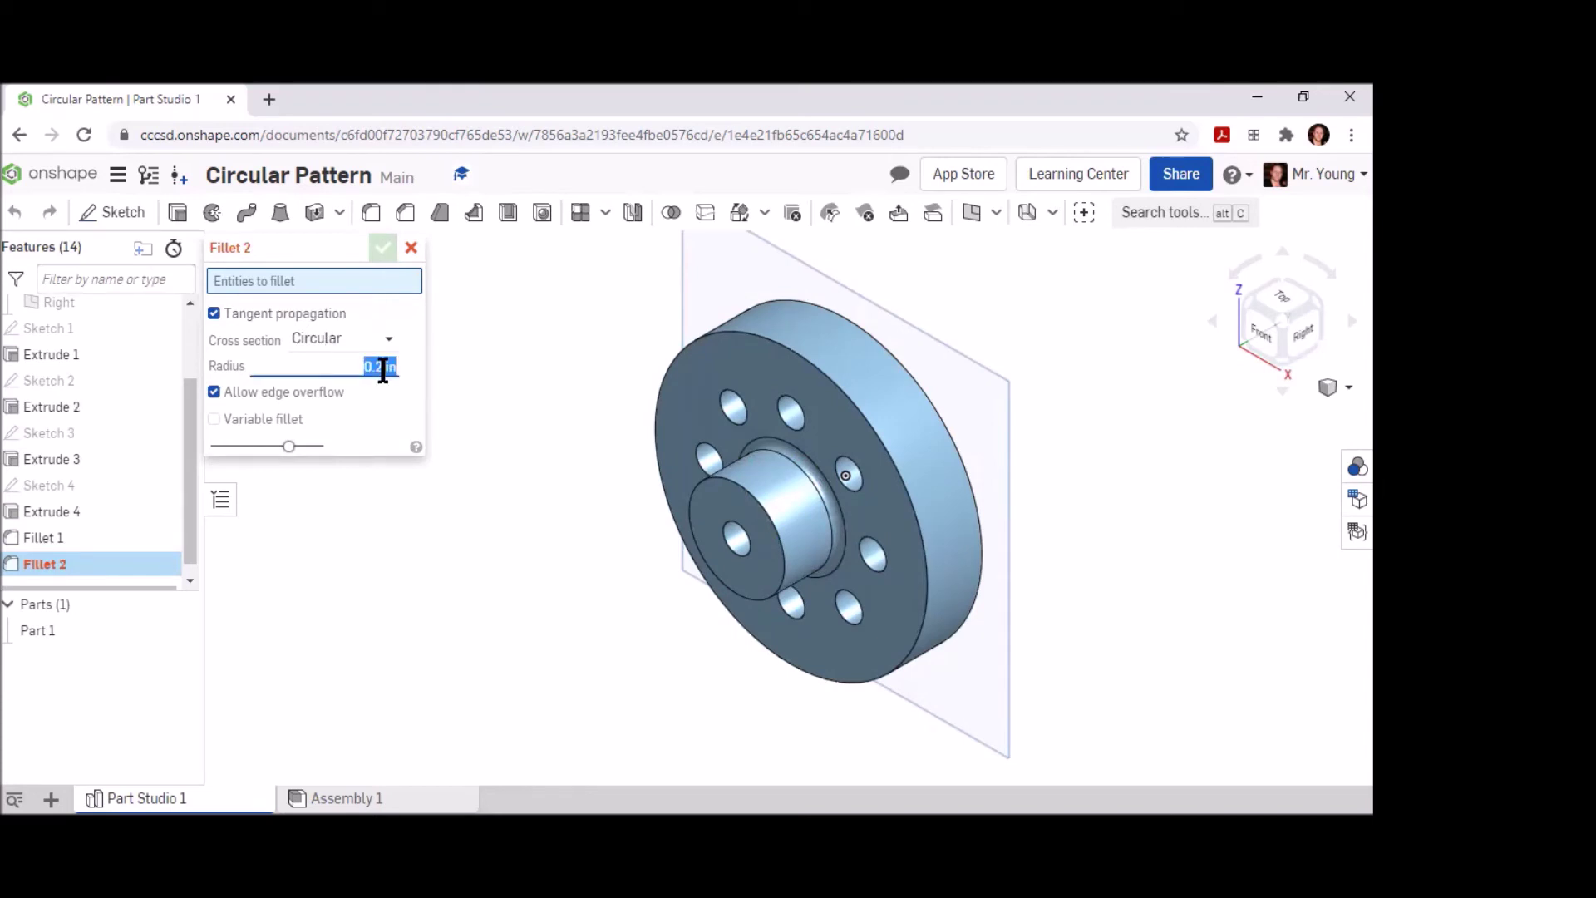
type(".25")
left_click(690, 497)
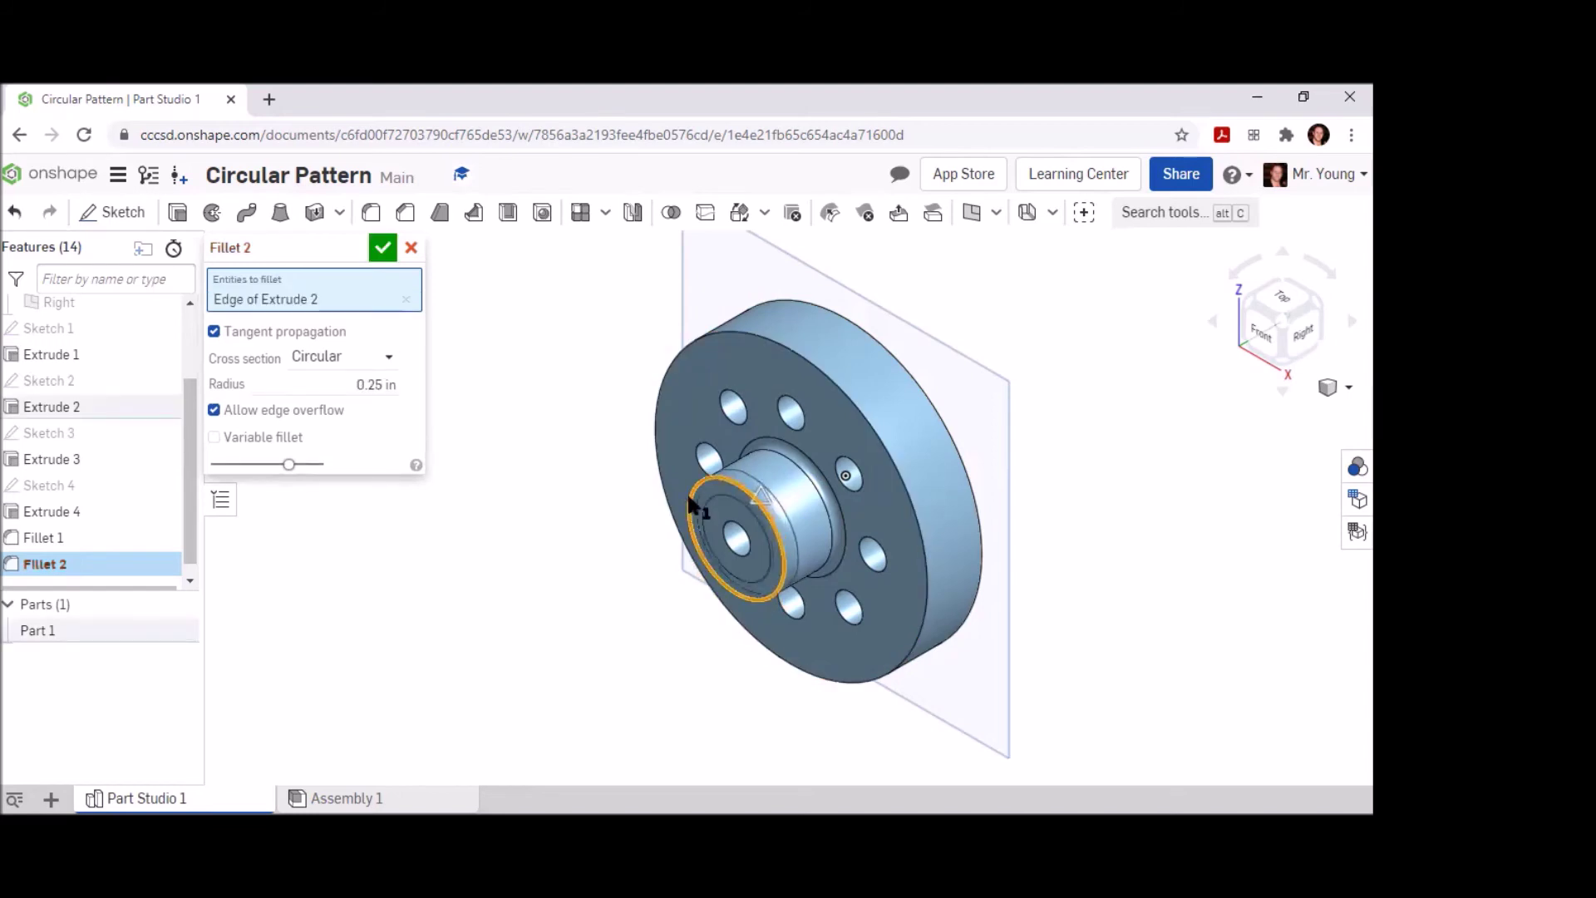
left_click(674, 364)
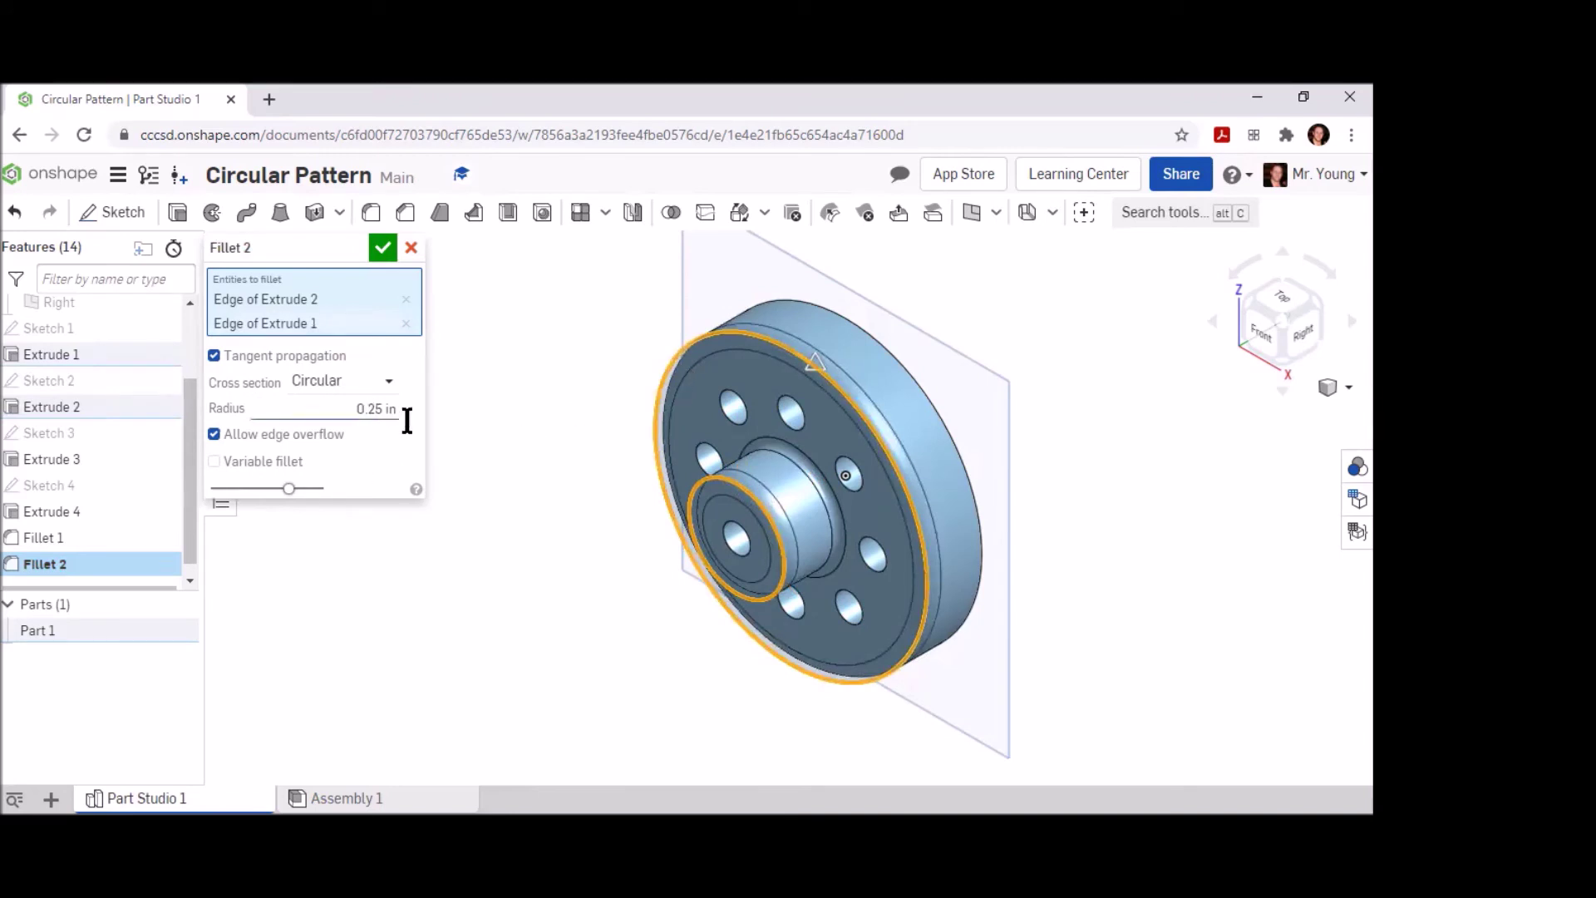
left_click(383, 249)
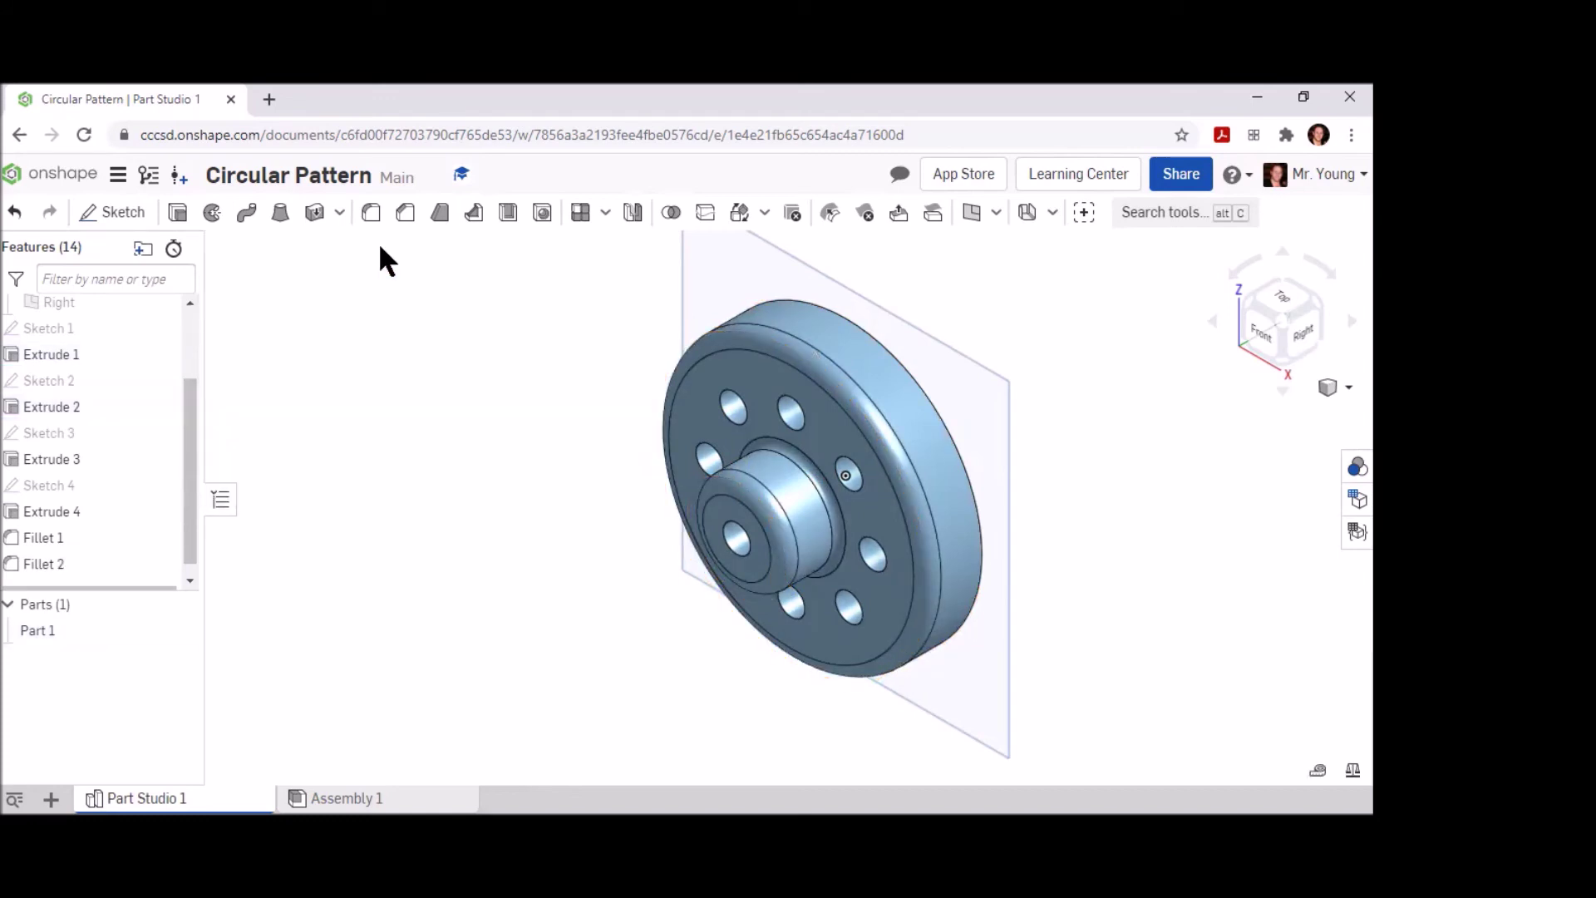
left_click(1191, 175)
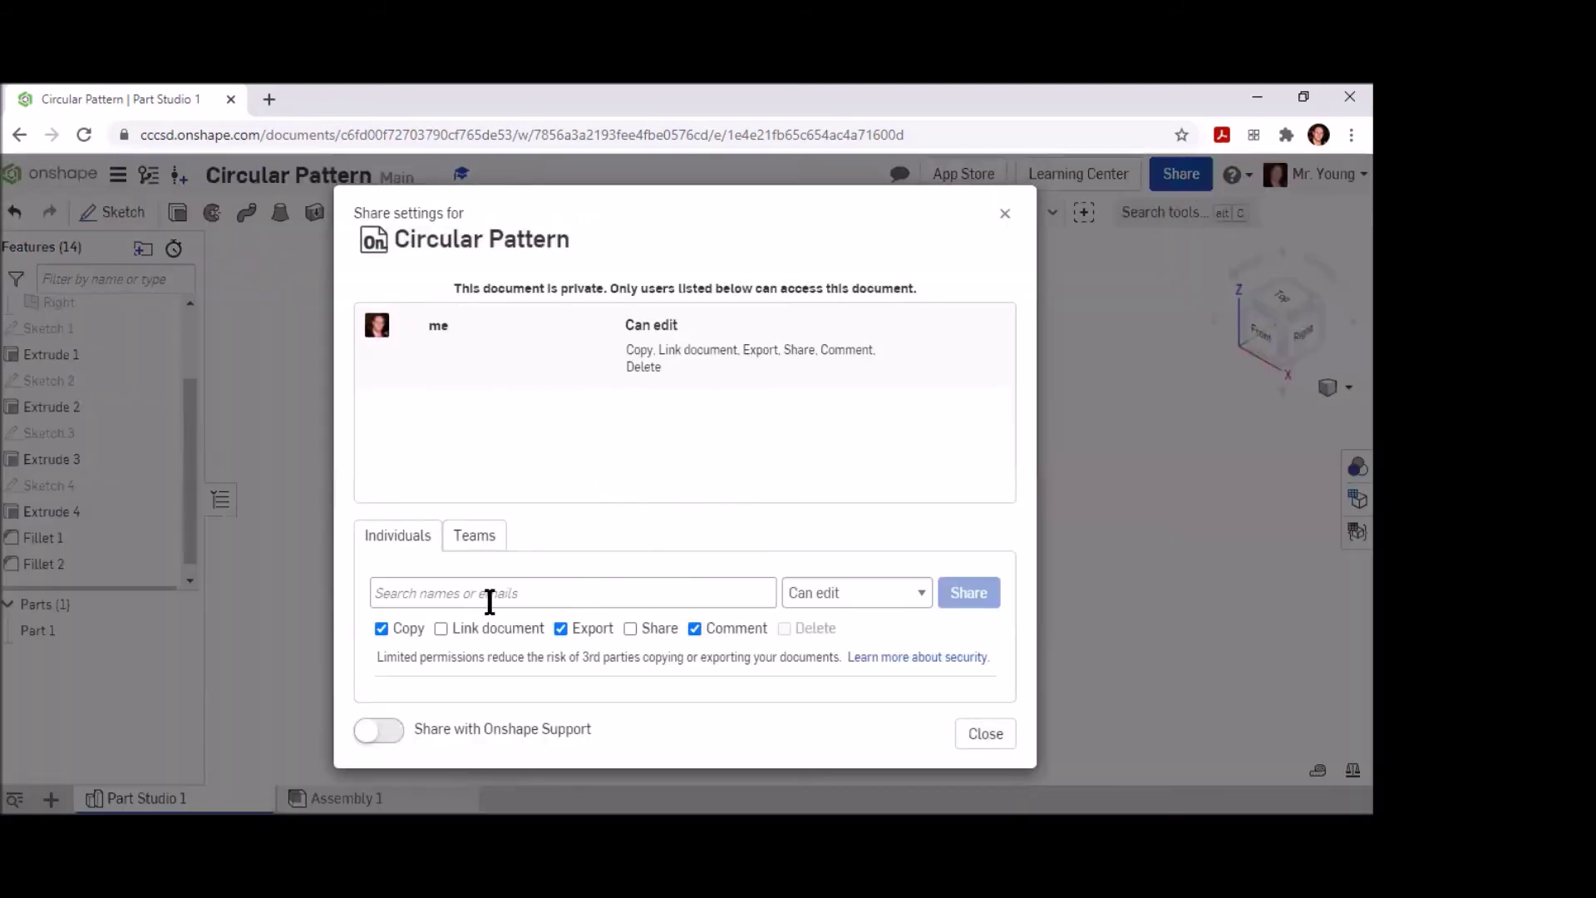
left_click(991, 737)
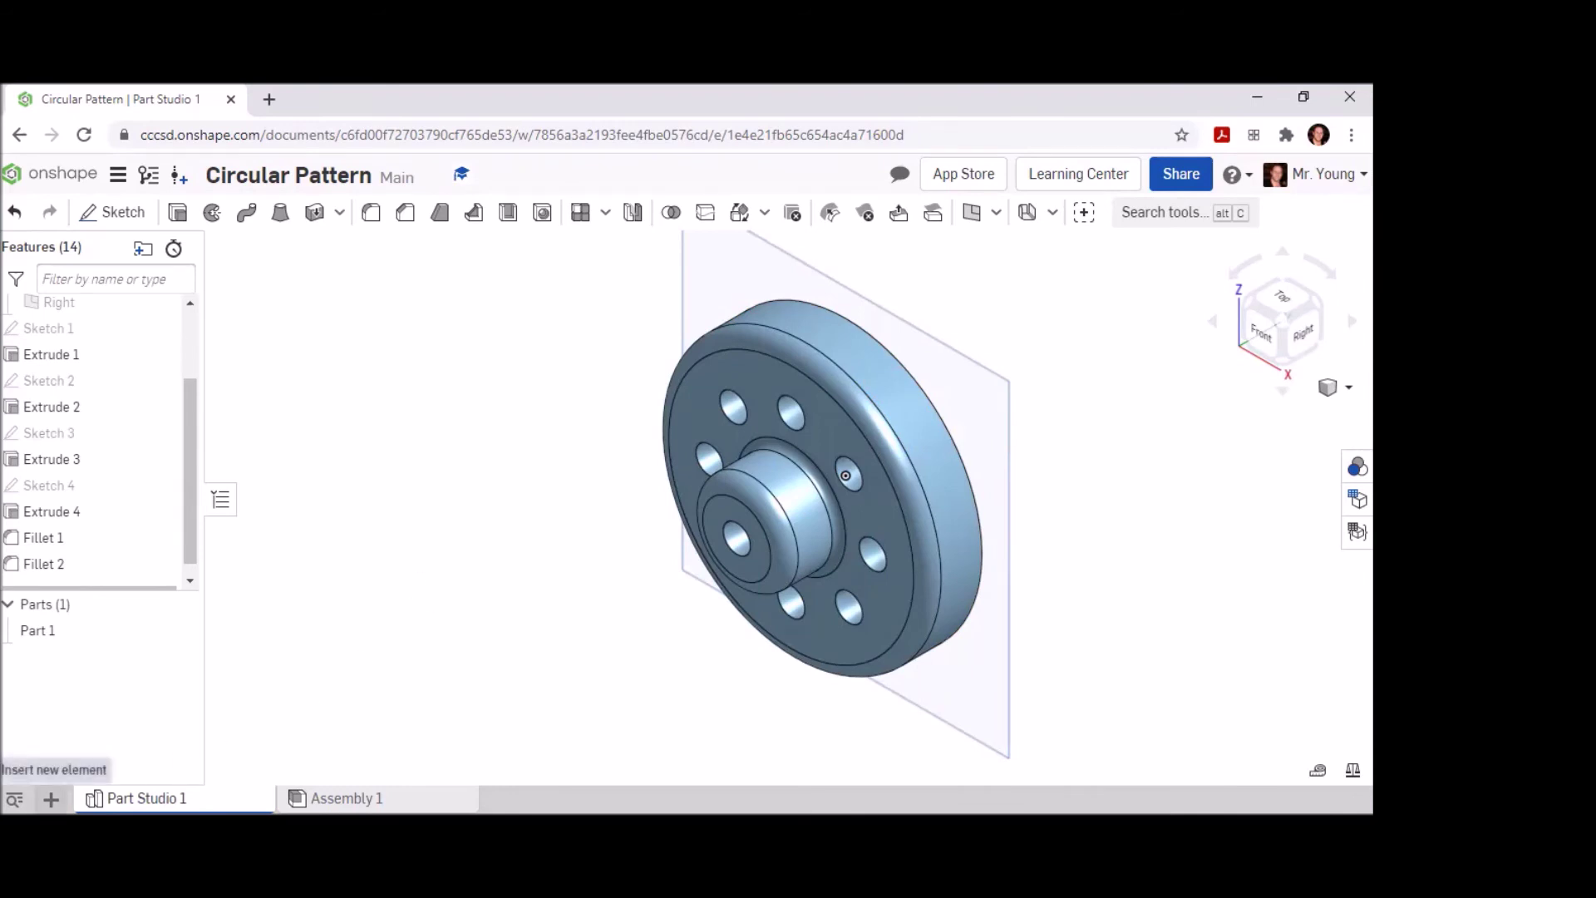
Create a new drawing from the ANSI_A_INCH template with no views.
left_click(51, 799)
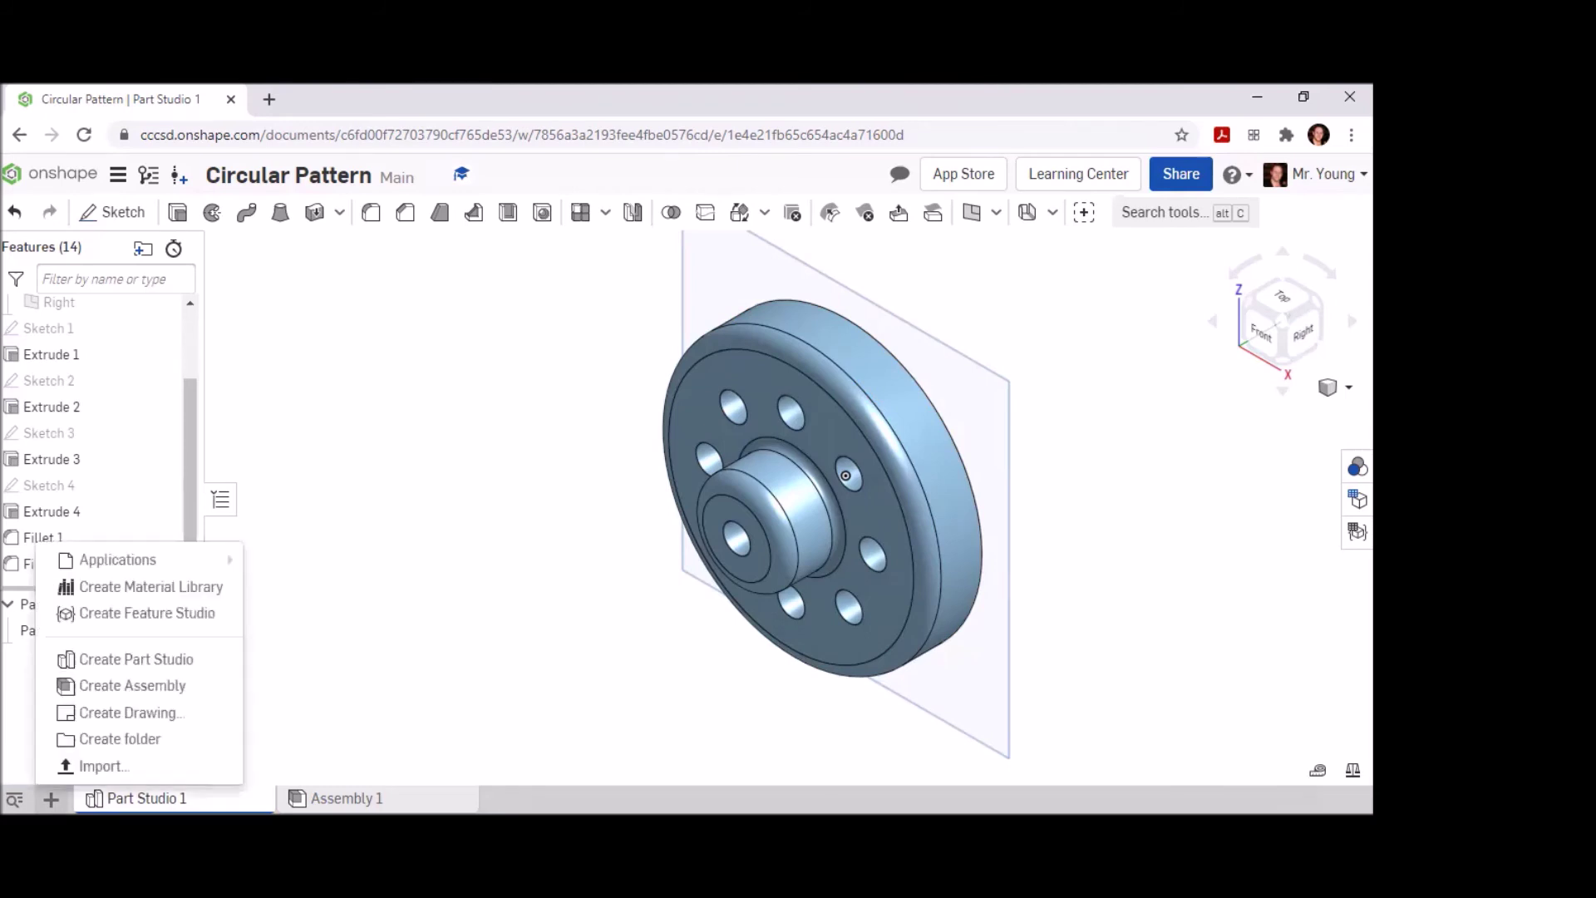
left_click(125, 712)
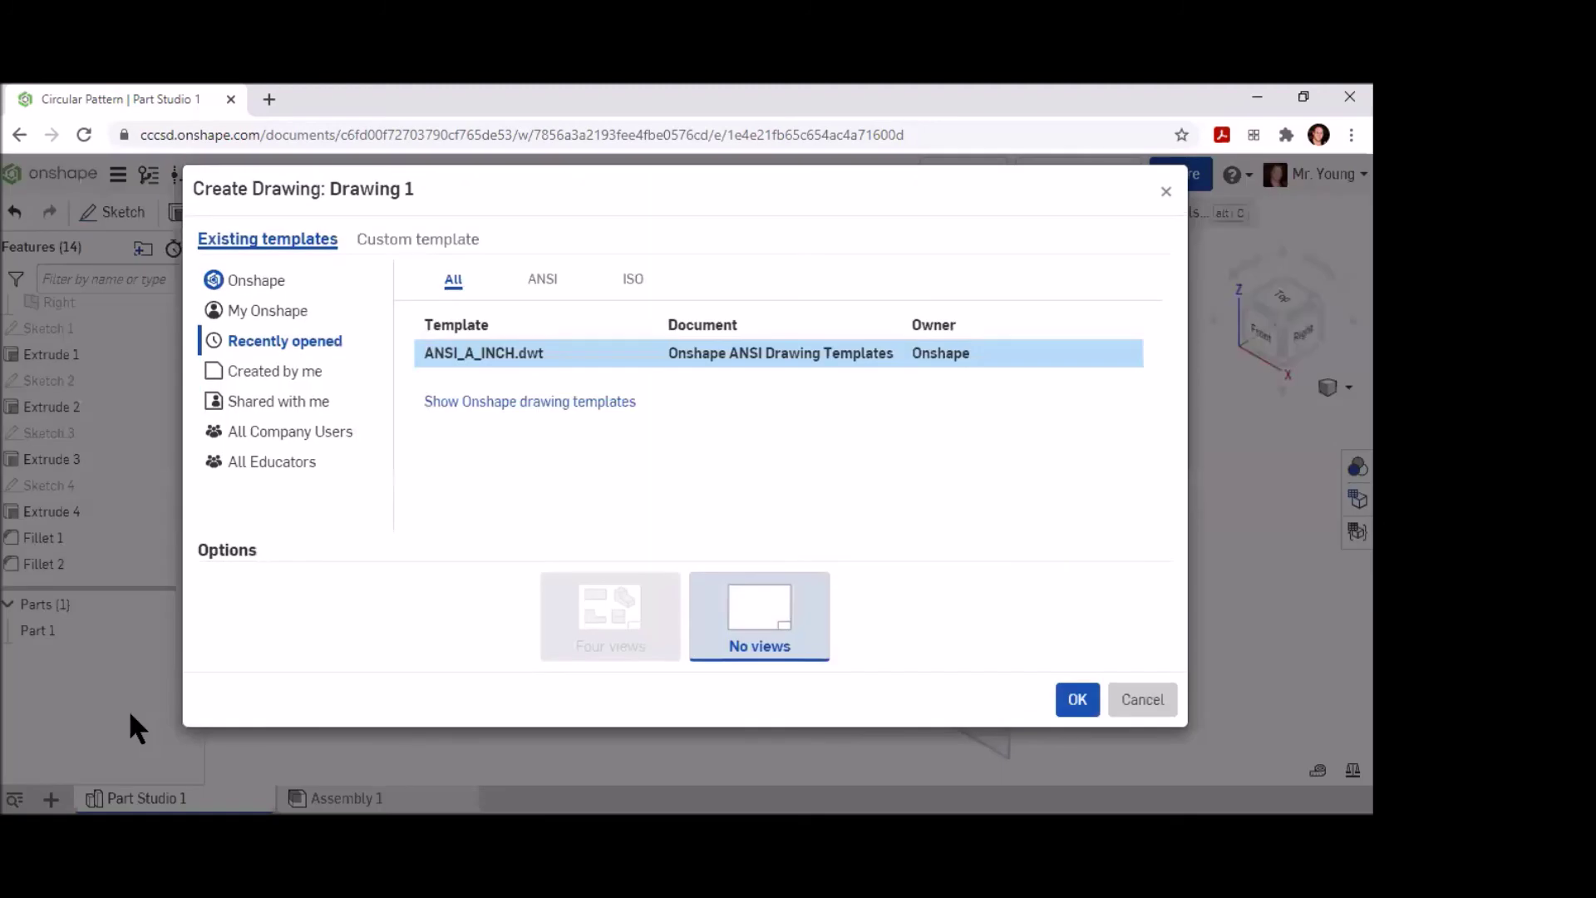
left_click(541, 278)
left_click(1078, 700)
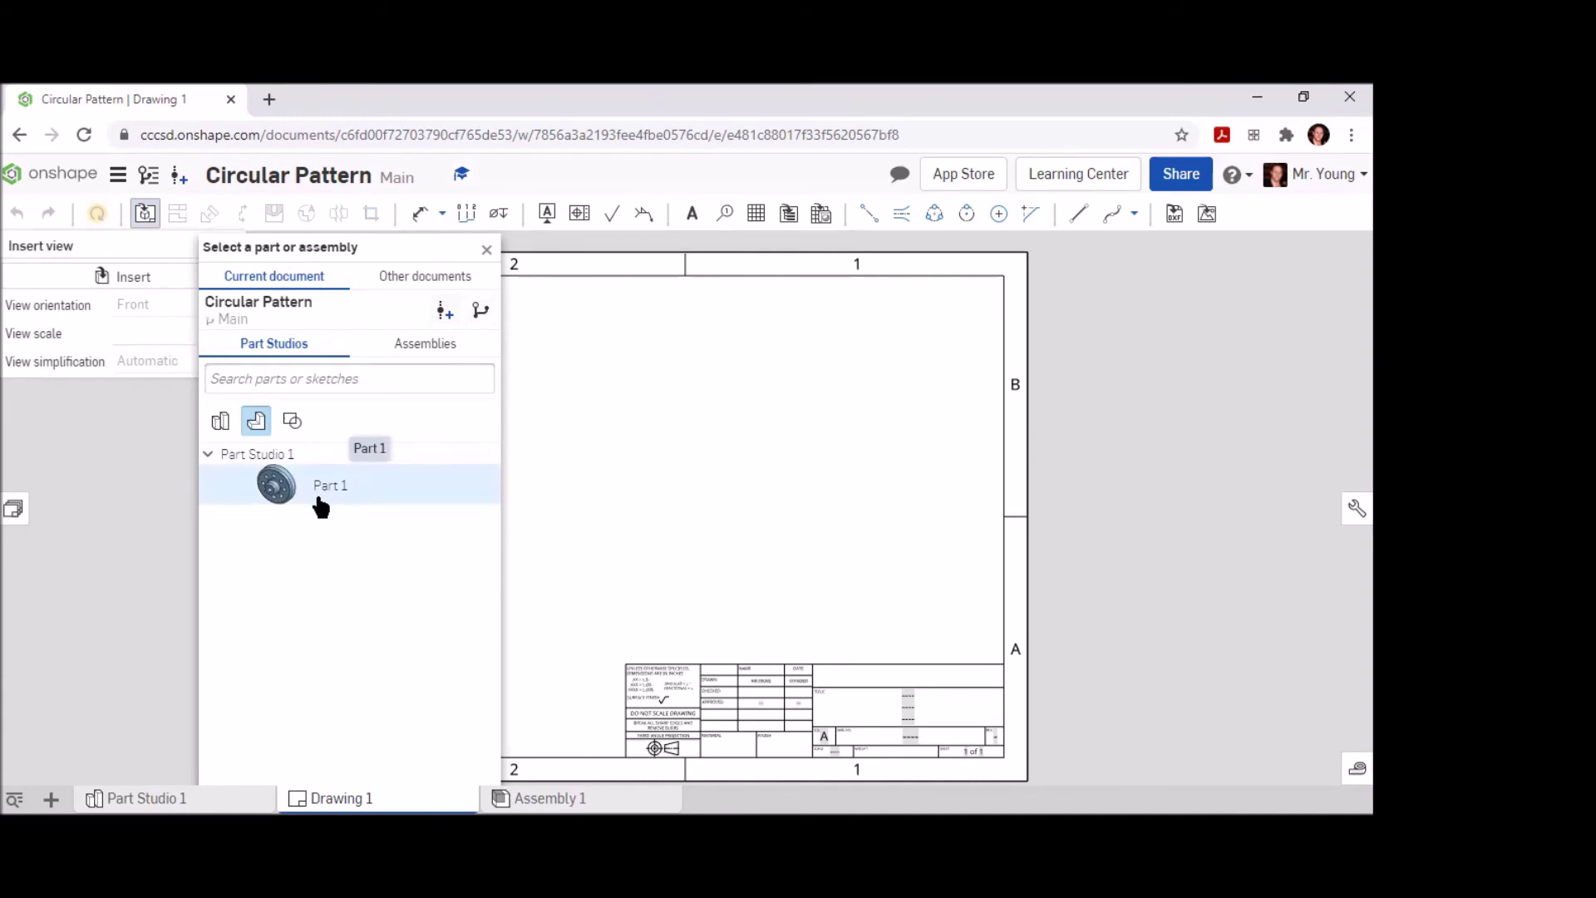
Insert a front view of Part 1 at 1:3 scale in the left half of the sheet.
left_click(324, 490)
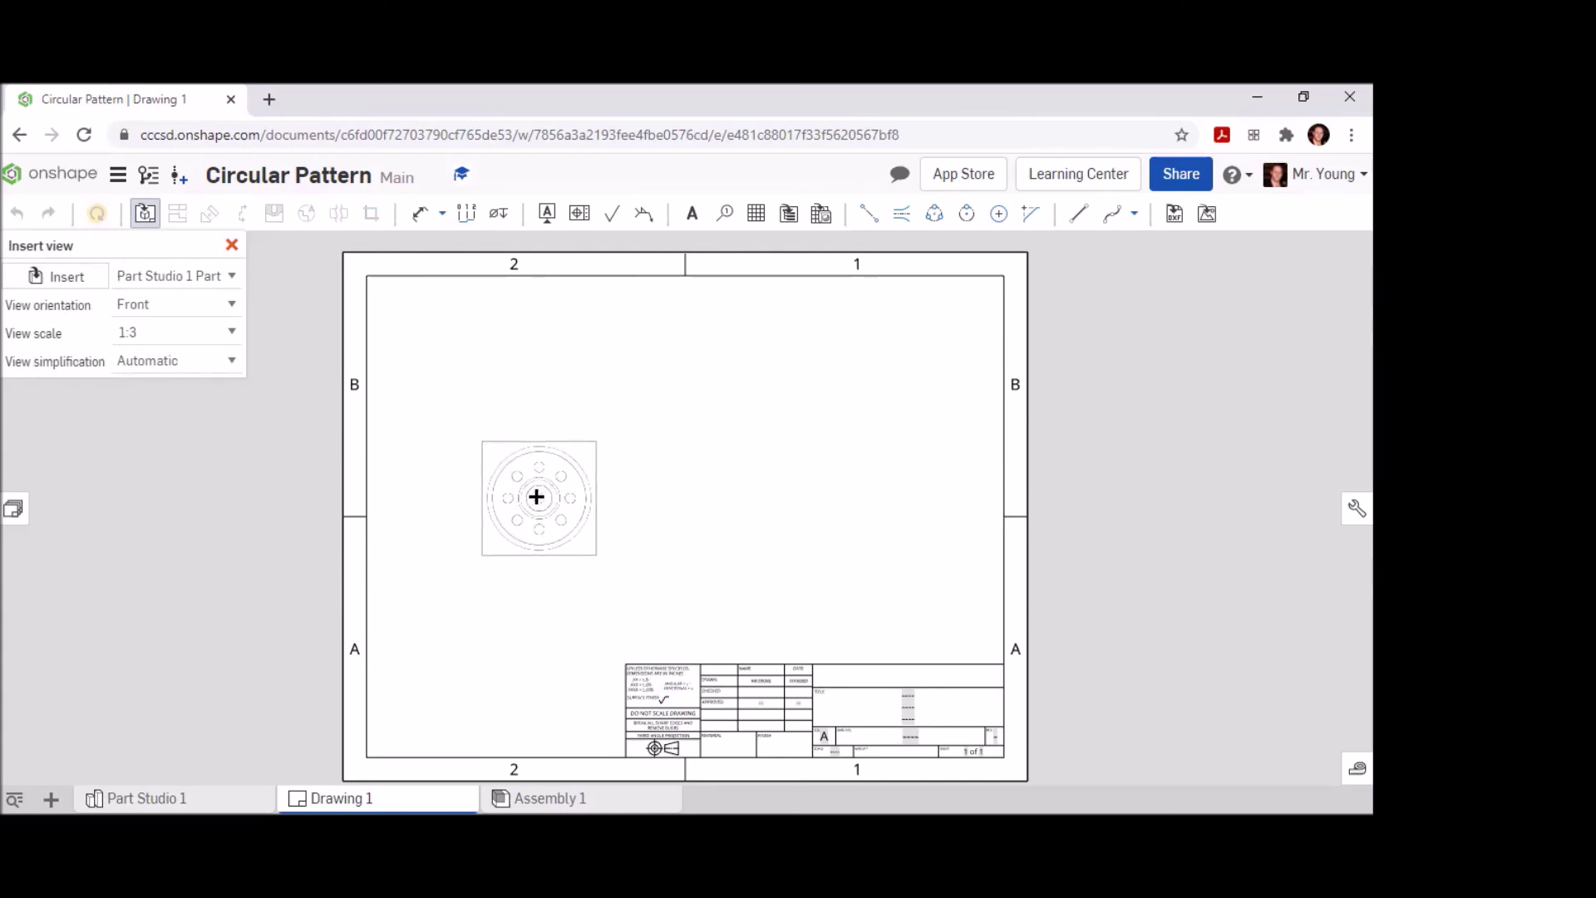
left_click(536, 494)
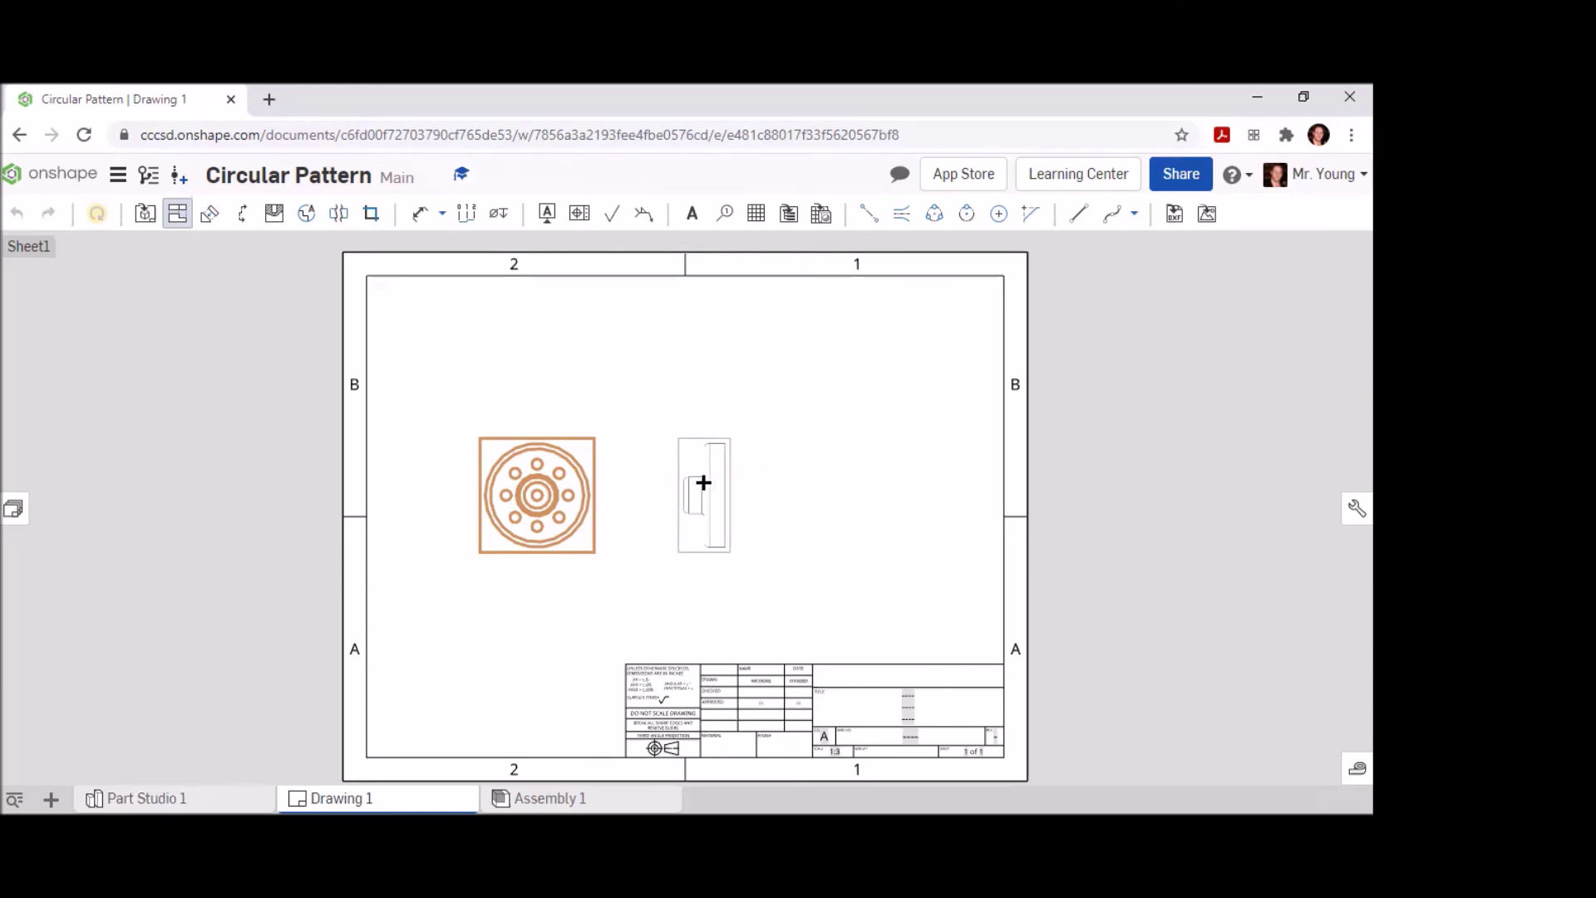
left_click(742, 482)
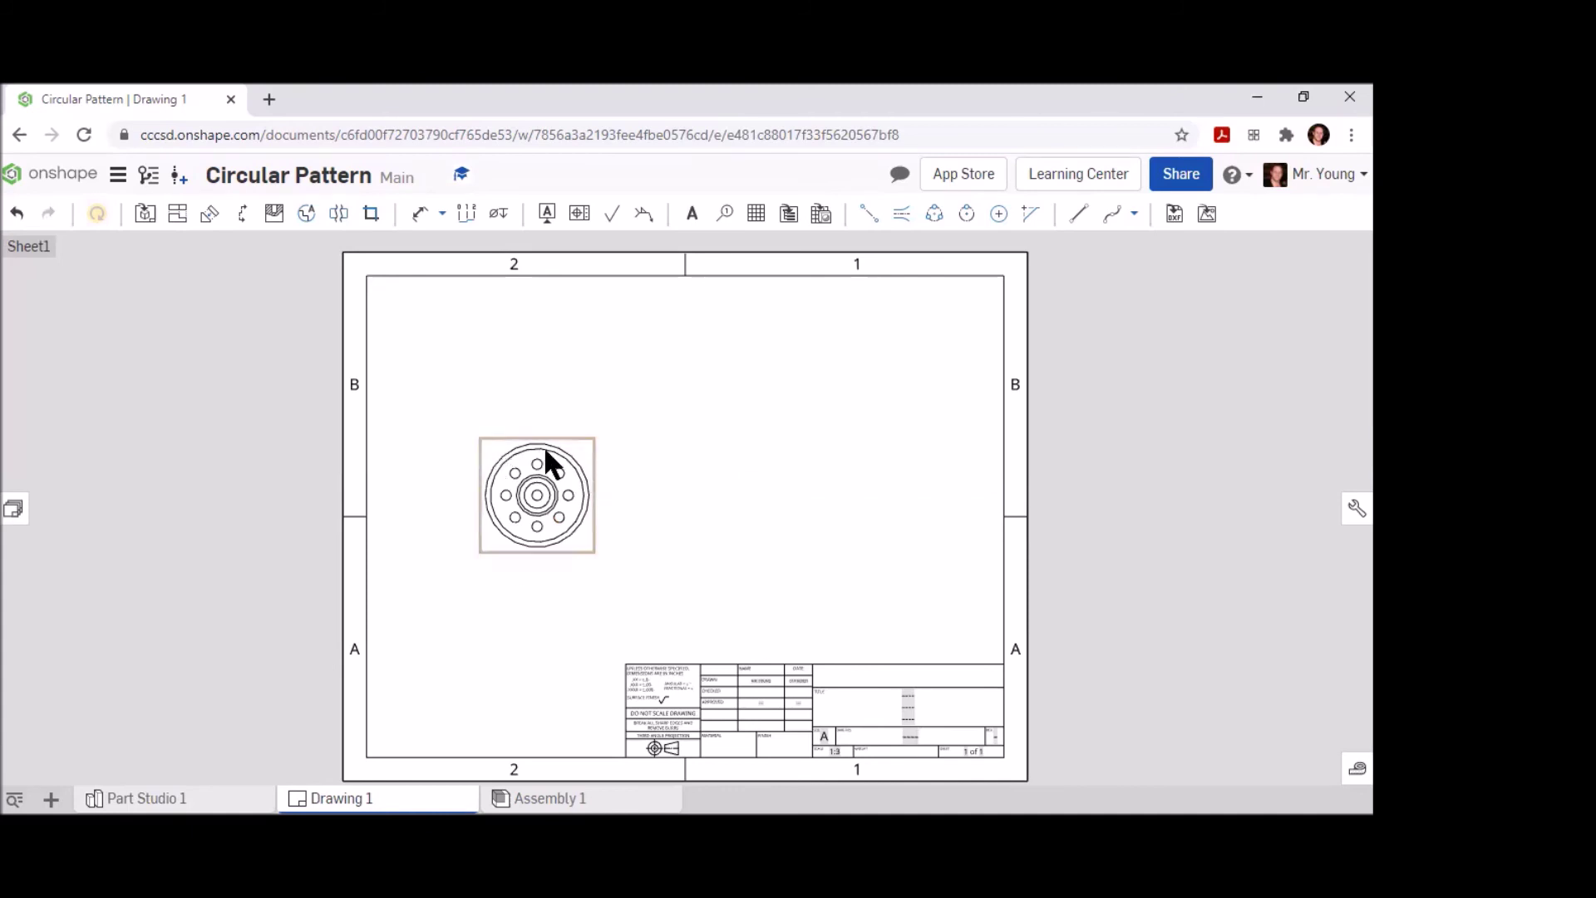
Set the front view's scale to 1:2.
double_click(574, 540)
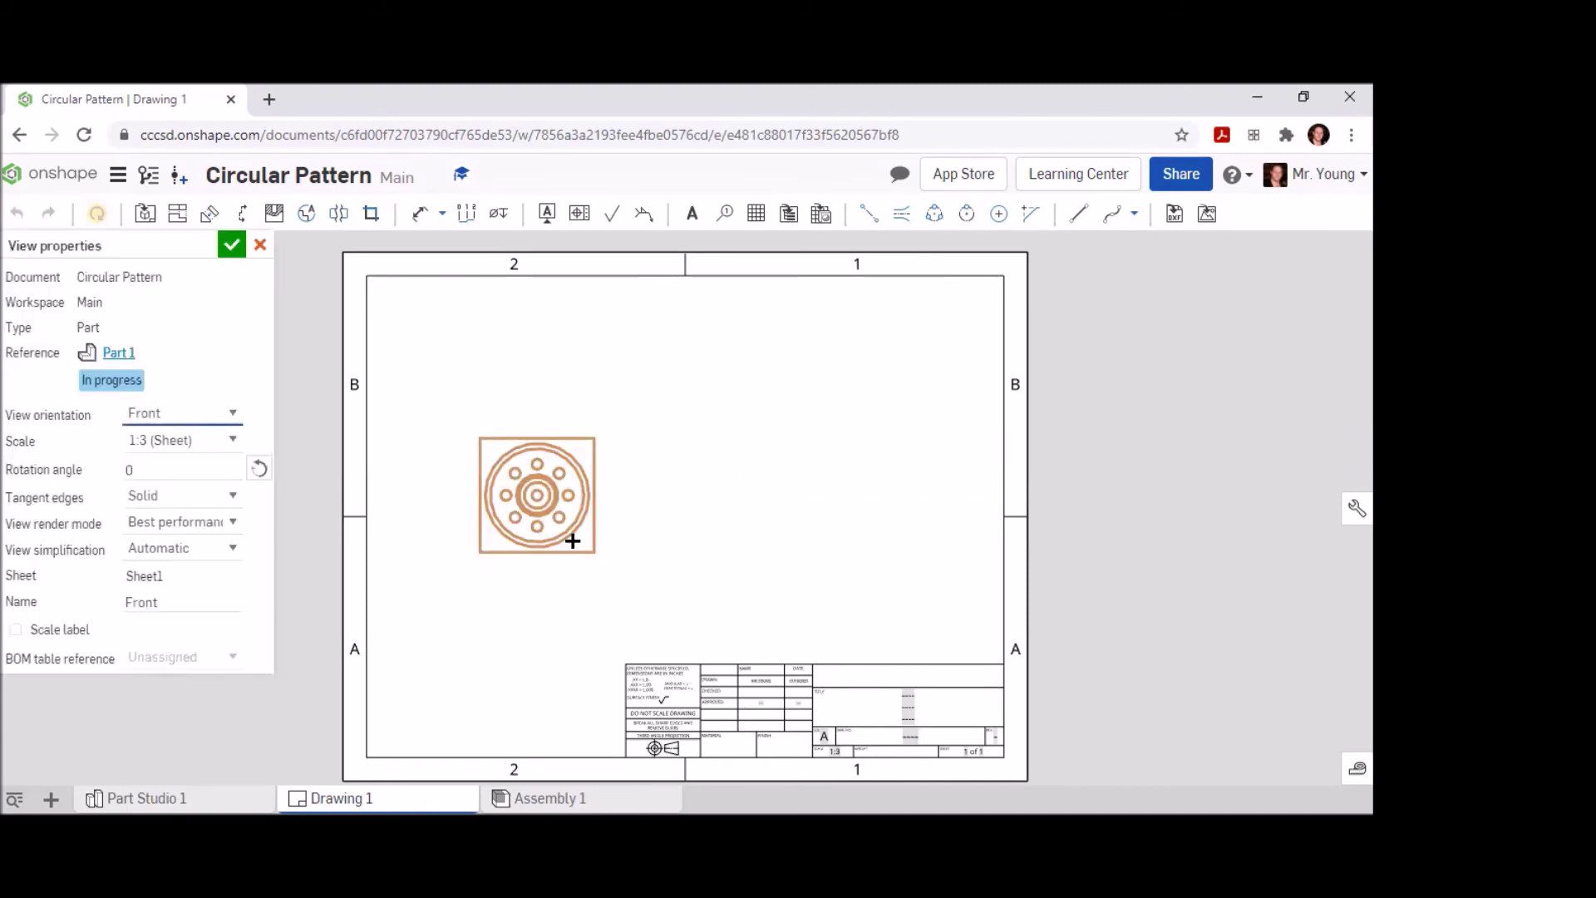
left_click(232, 442)
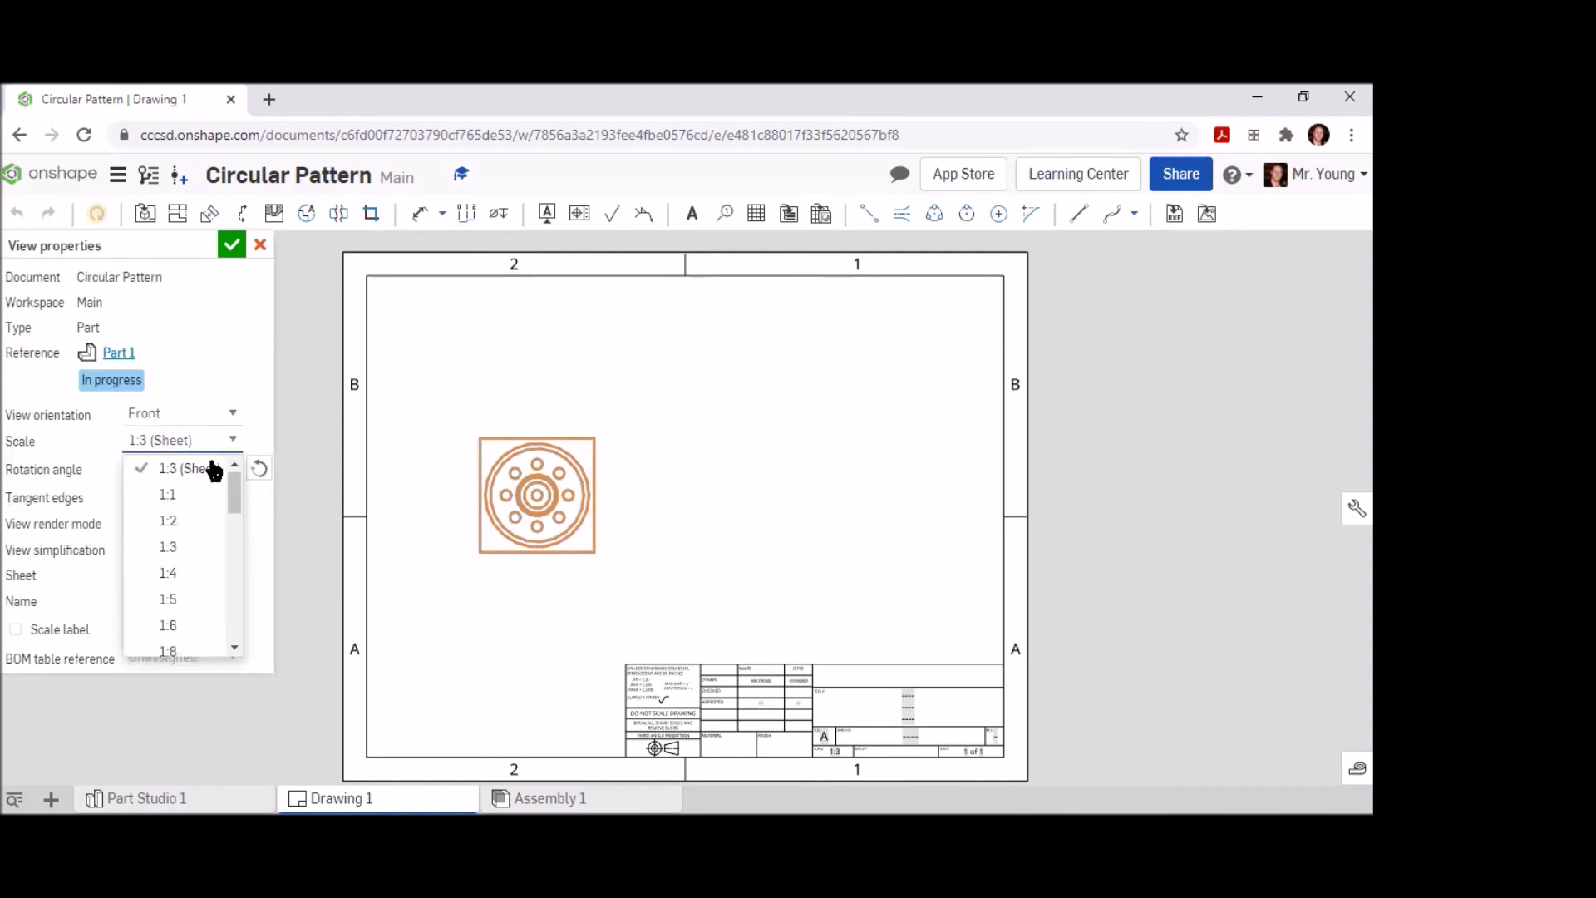
left_click(189, 524)
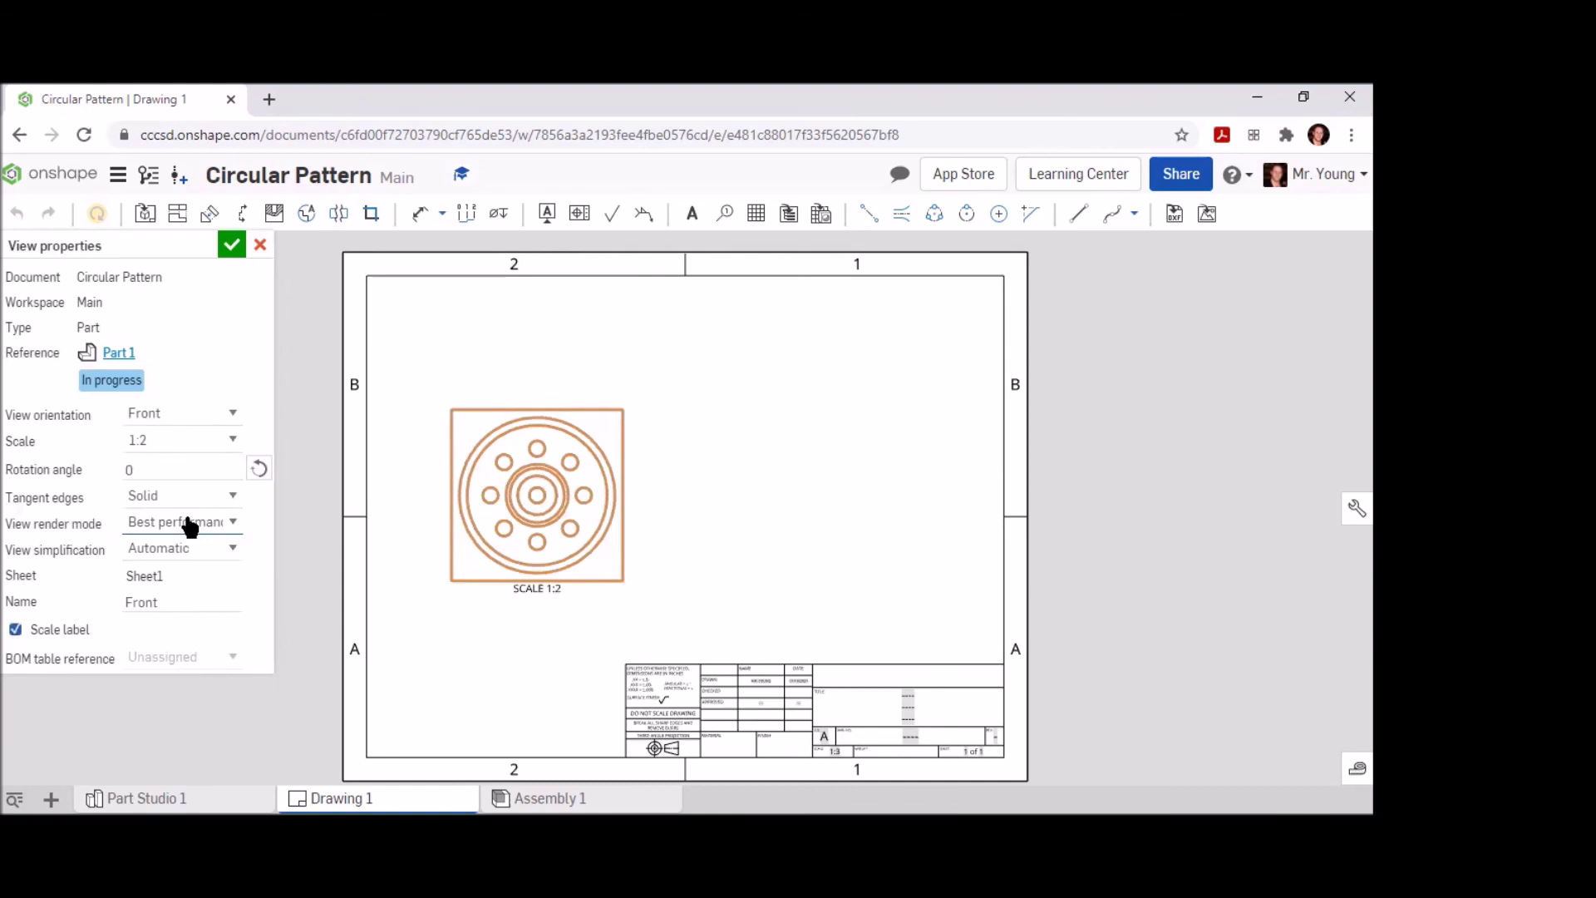
left_click(232, 244)
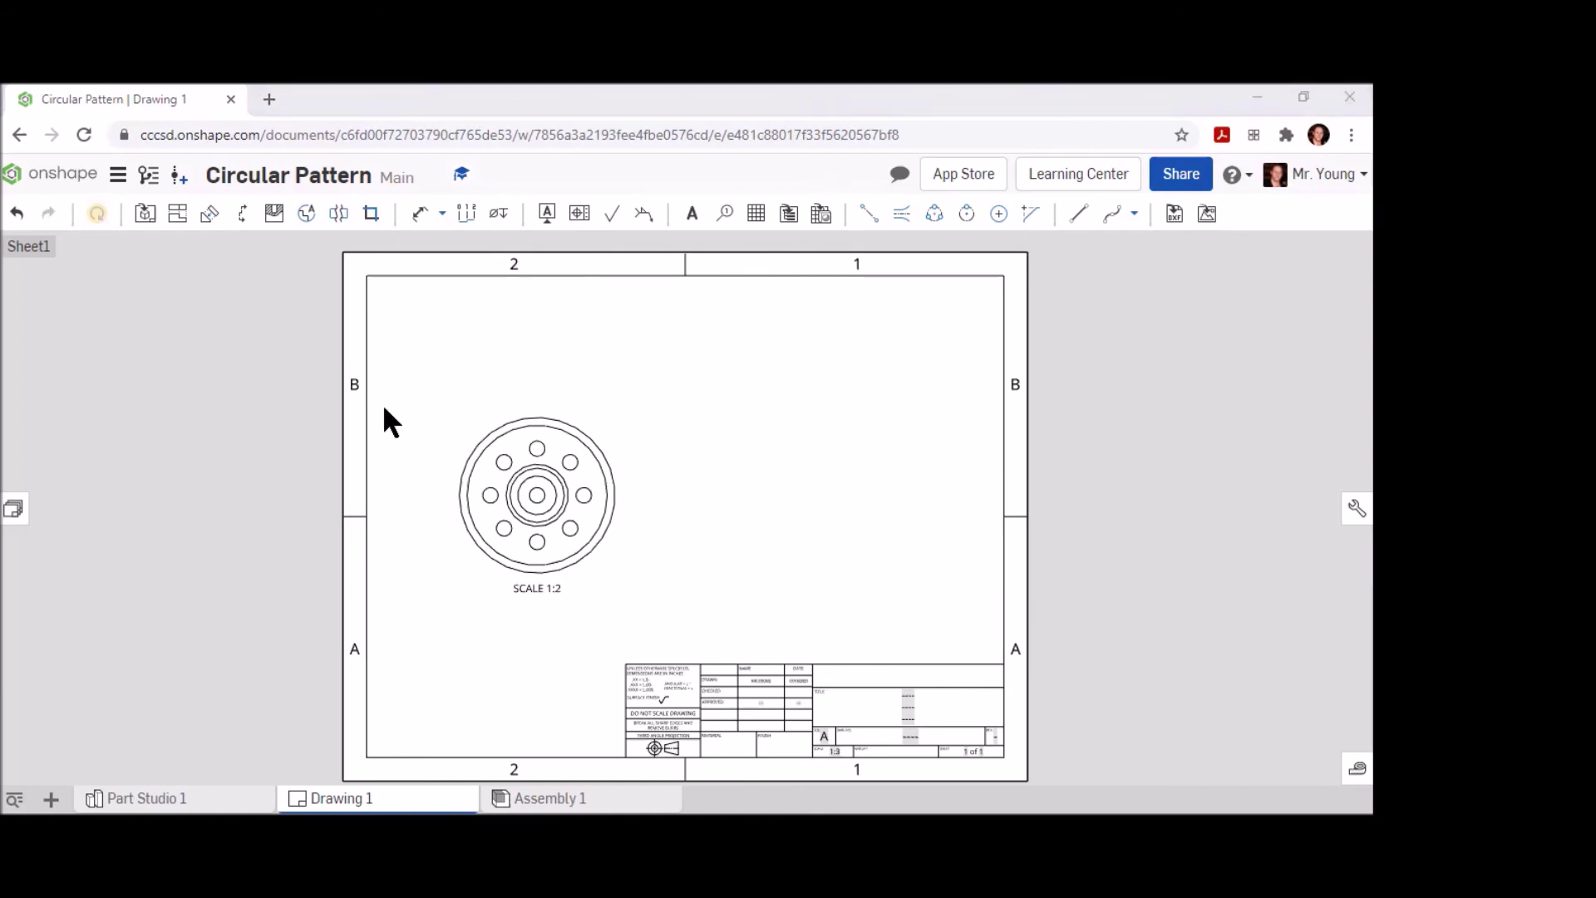
Create vertical section view A through the centre of the front view and place it to the right of that view.
left_click(242, 214)
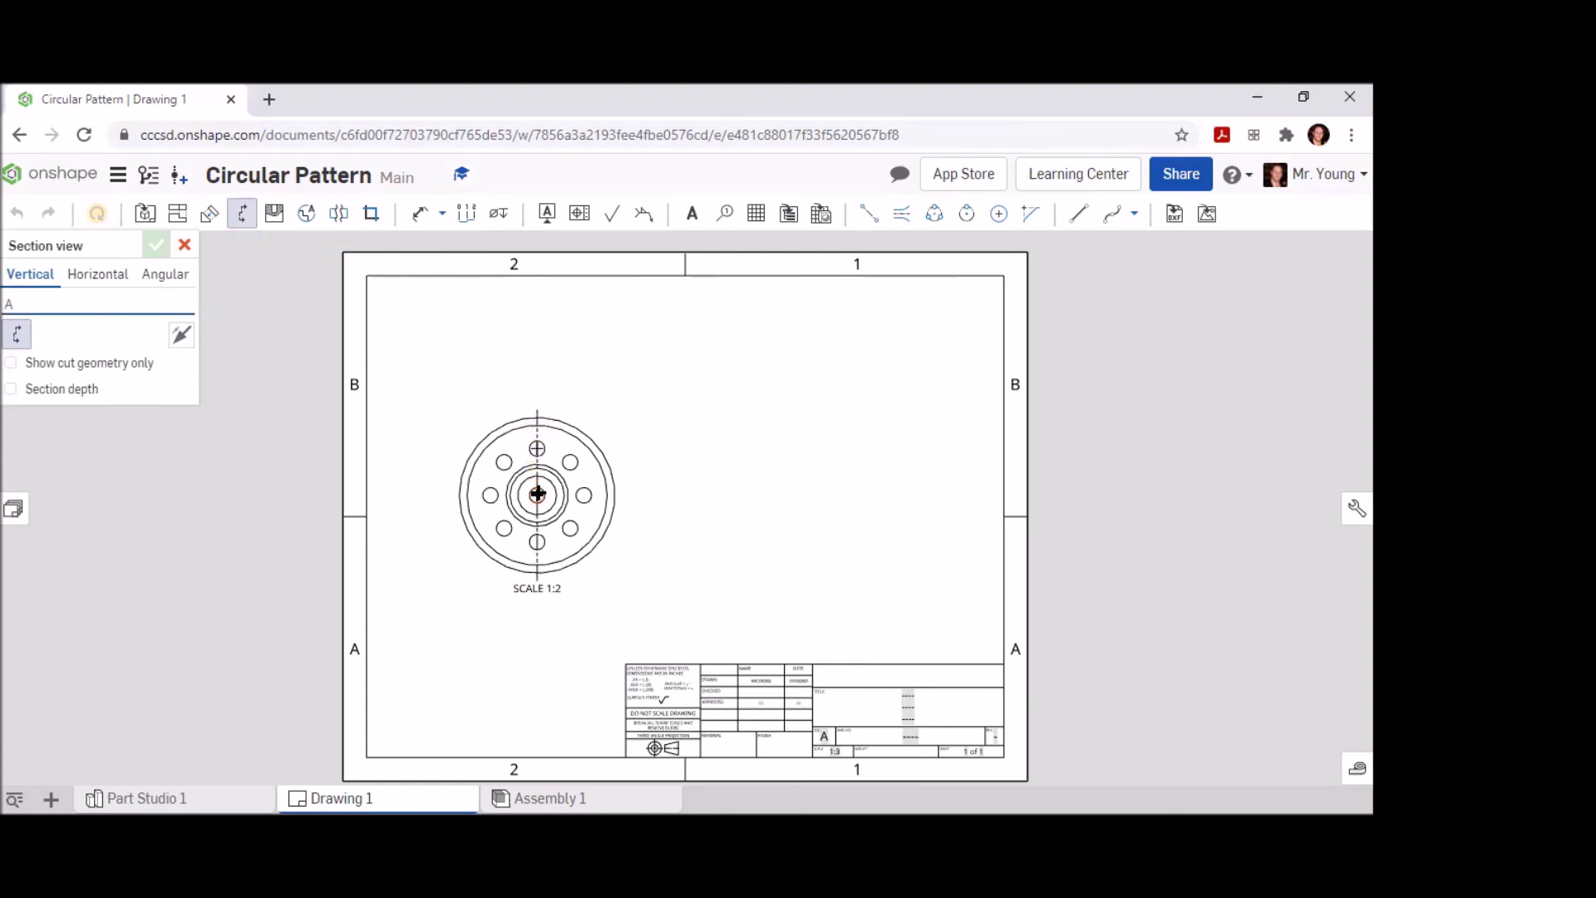
left_click(537, 494)
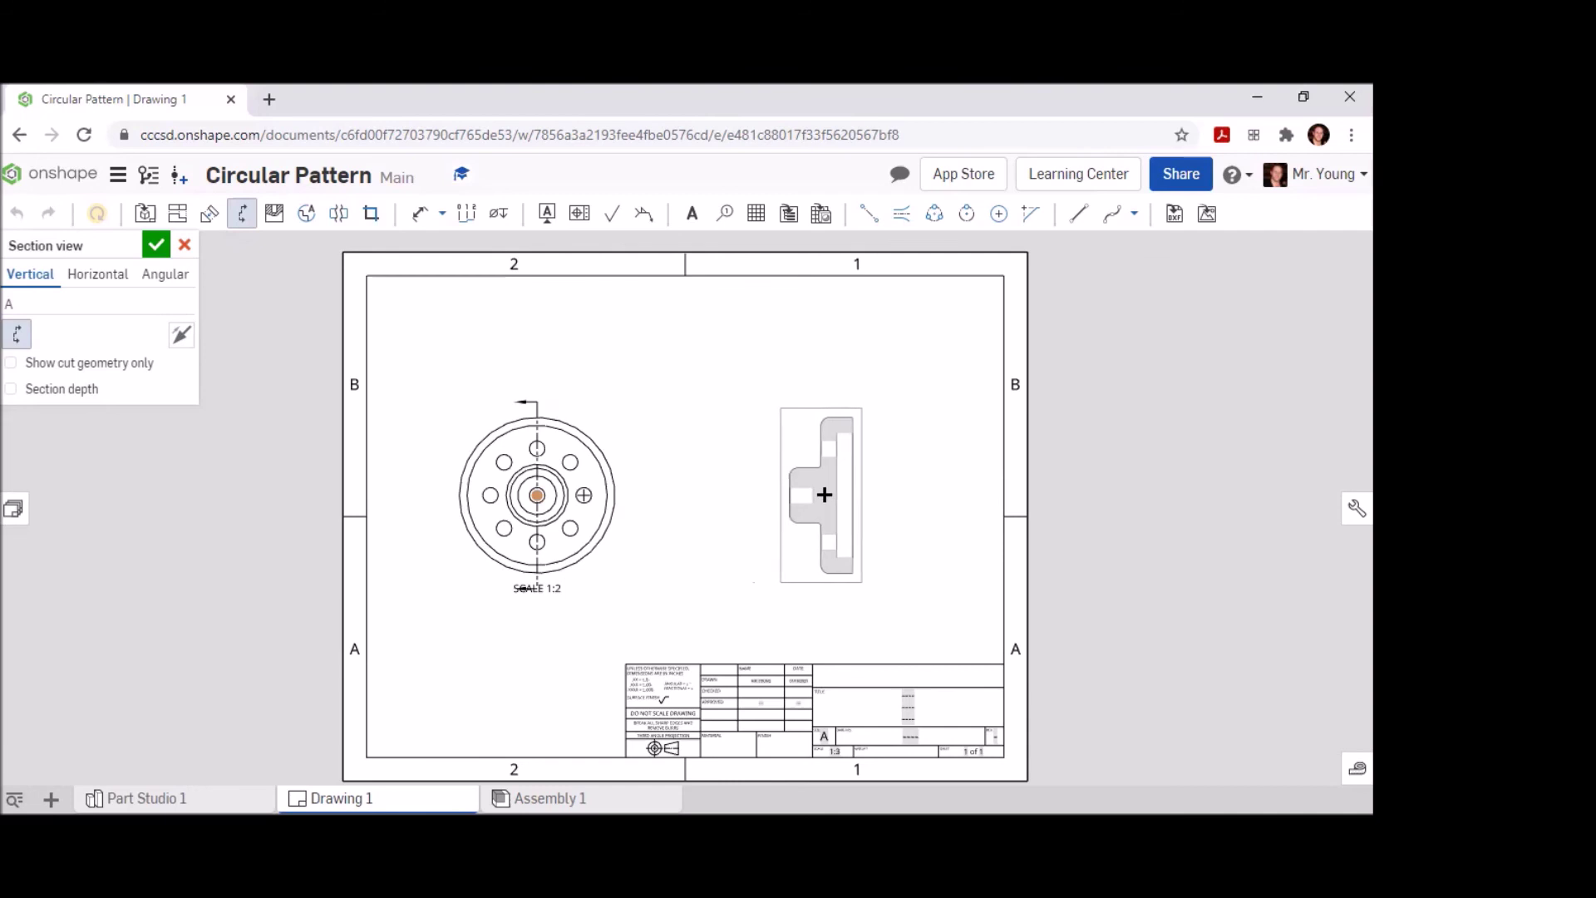
left_click(824, 495)
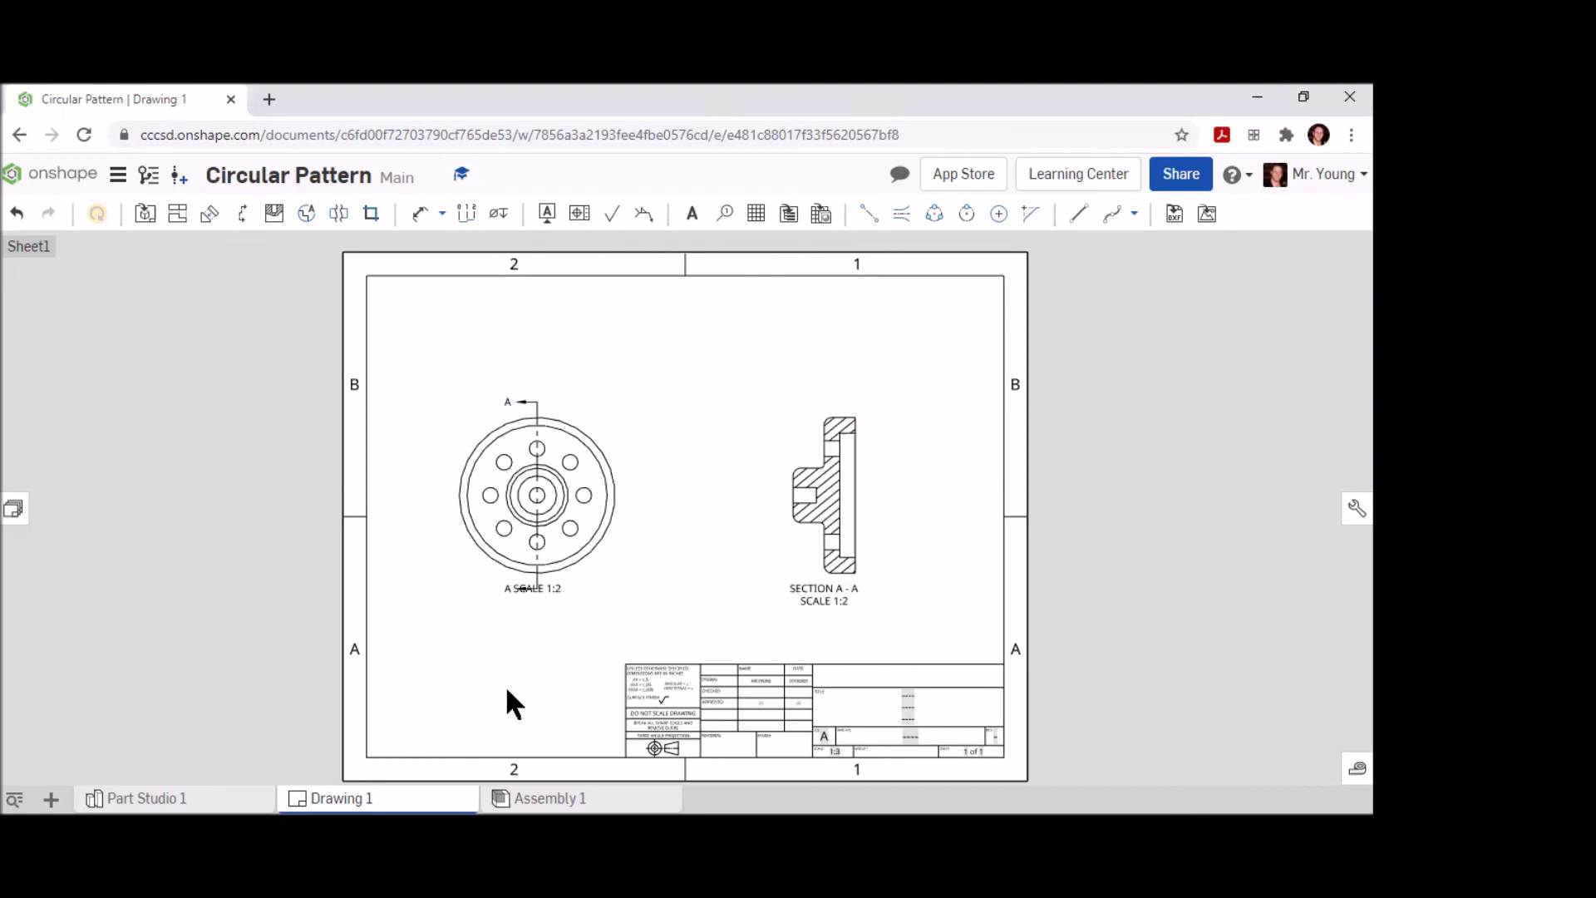
Dimension the part's overall depth in the section view, from the boss's front to the disc's back, placed above the view.
left_click(415, 216)
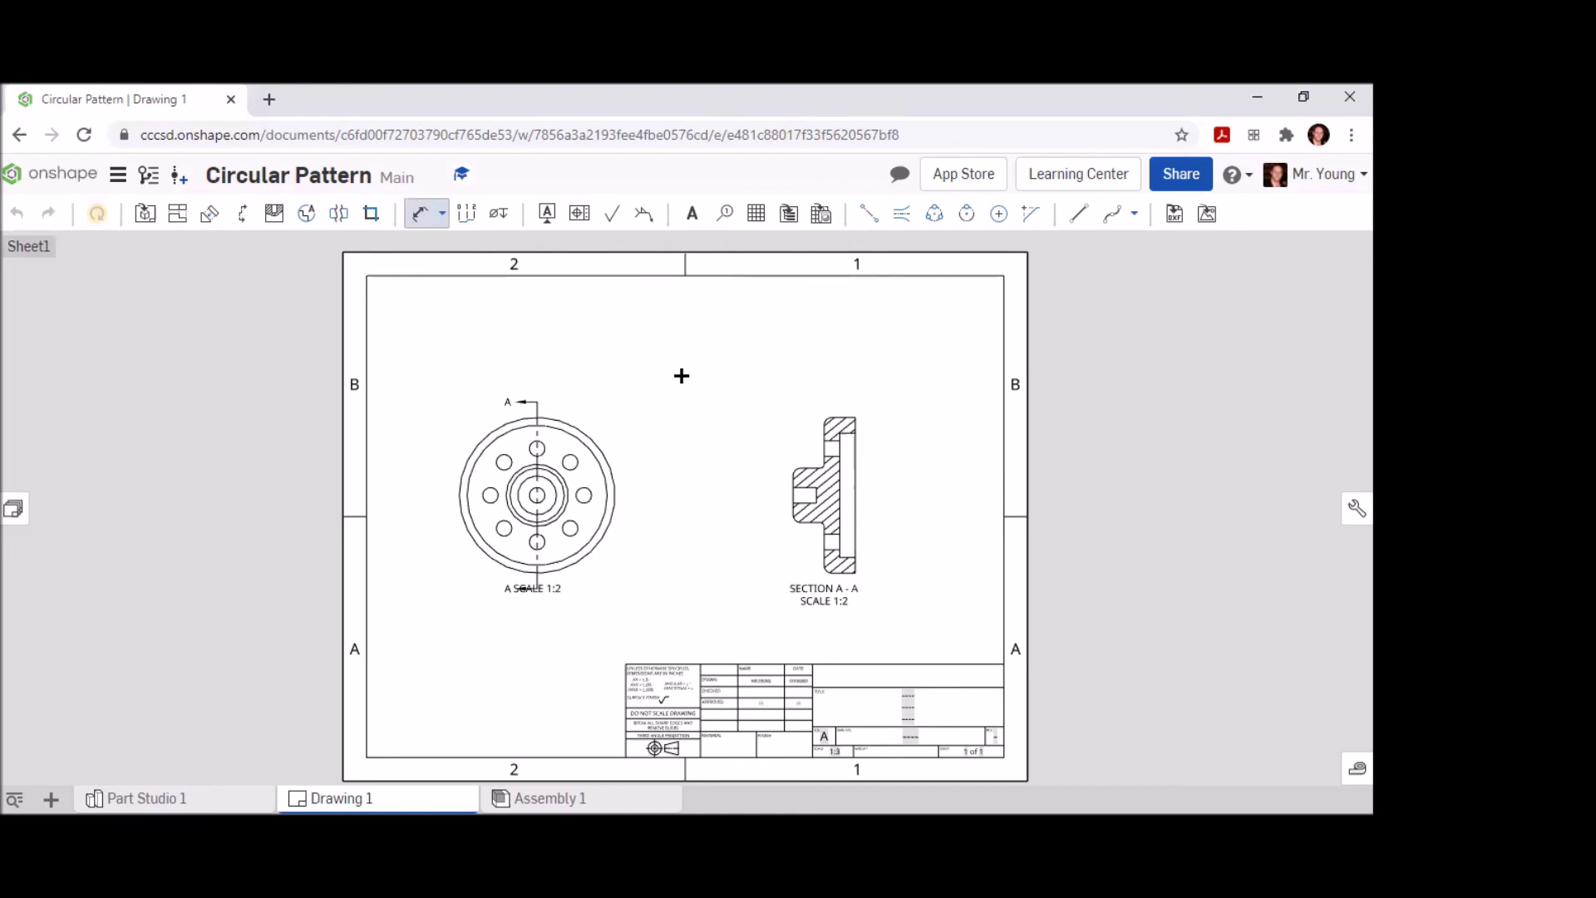
left_click(588, 434)
key("Escape")
left_click(792, 487)
left_click(858, 415)
left_click(817, 384)
Dimension the disc's thickness in the section view, placed between the view and the overall depth dimension.
left_click(822, 425)
left_click(856, 417)
left_click(851, 402)
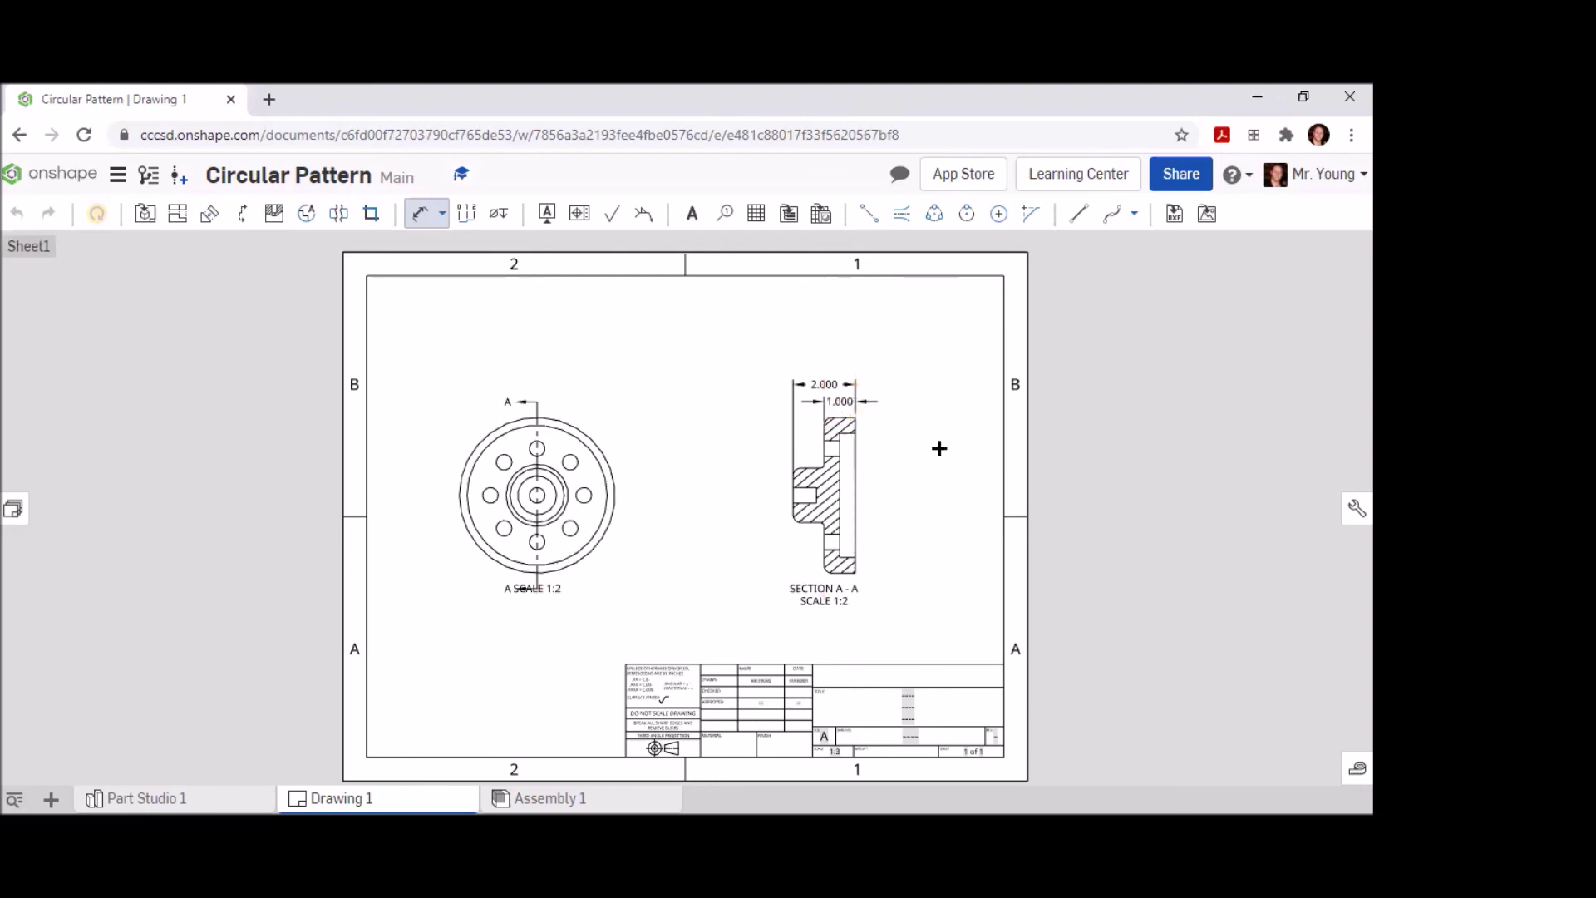
key("Escape")
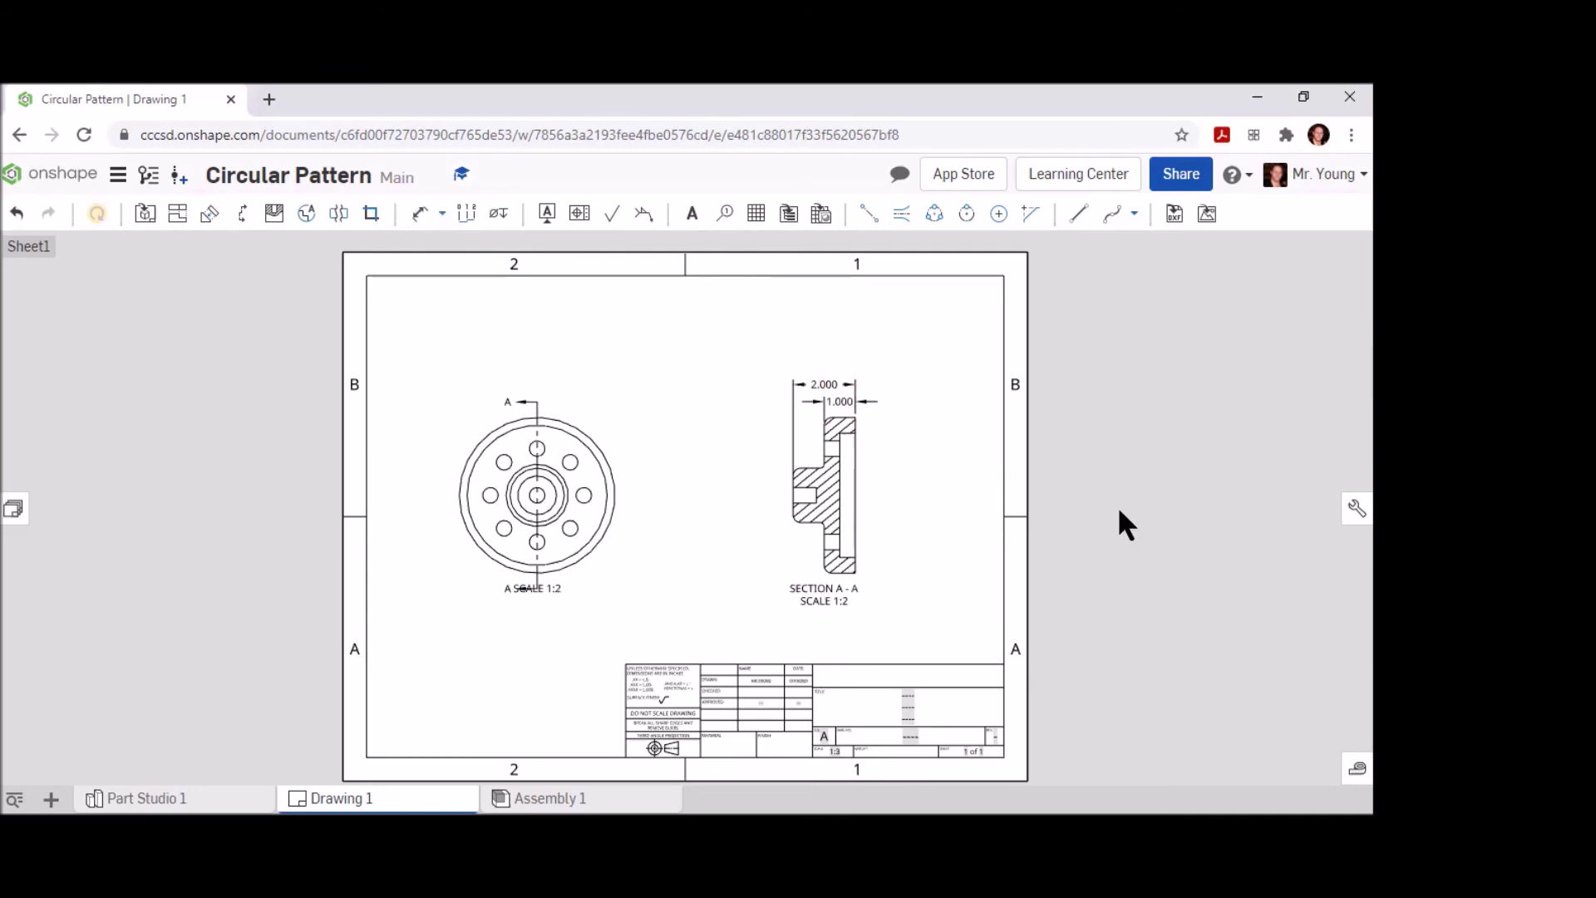